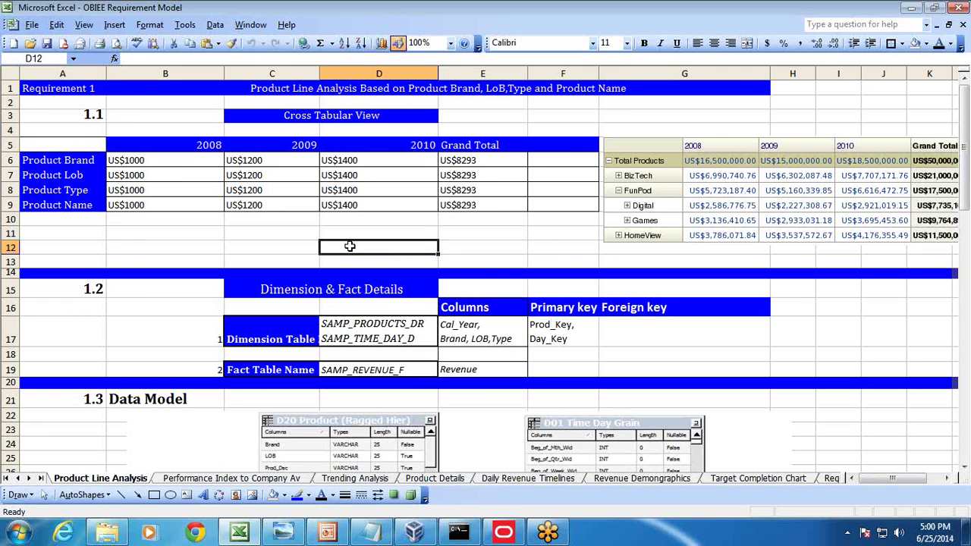
# Examine the Requirement 1 title and the 1.1 Cross Tabular View section of the Product Line Analysis sheet.
pyautogui.click(248, 73)
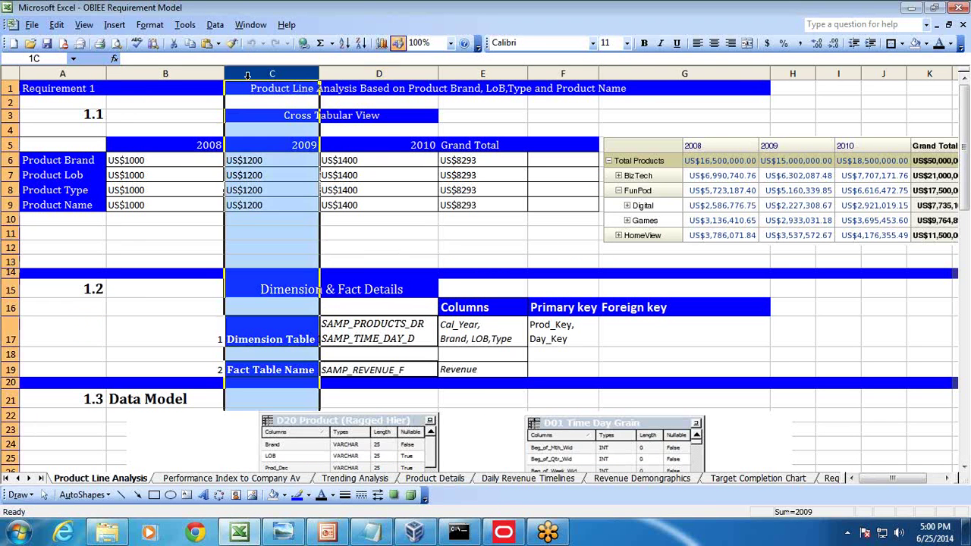
pyautogui.click(341, 89)
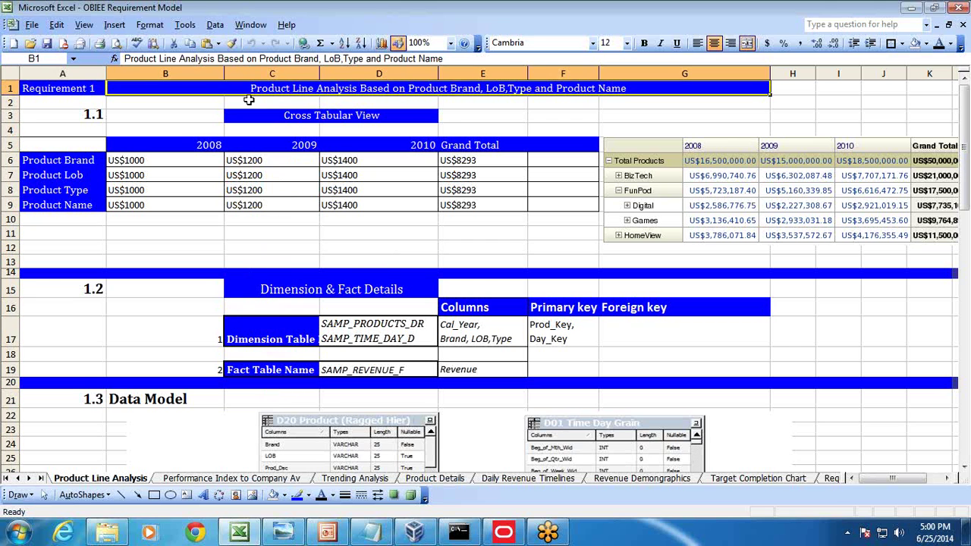
pyautogui.click(56, 88)
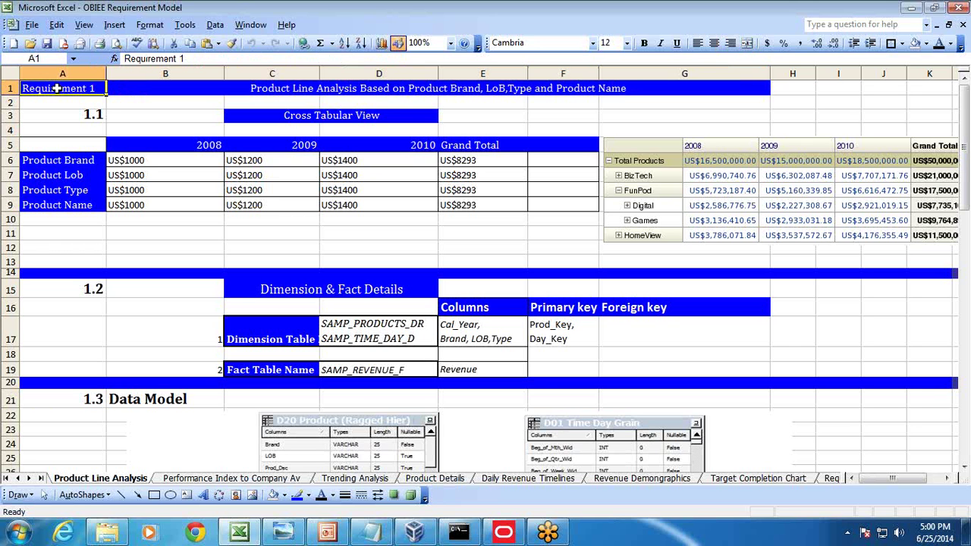
pyautogui.moveTo(38, 115); pyautogui.dragTo(541, 202)
pyautogui.click(537, 245)
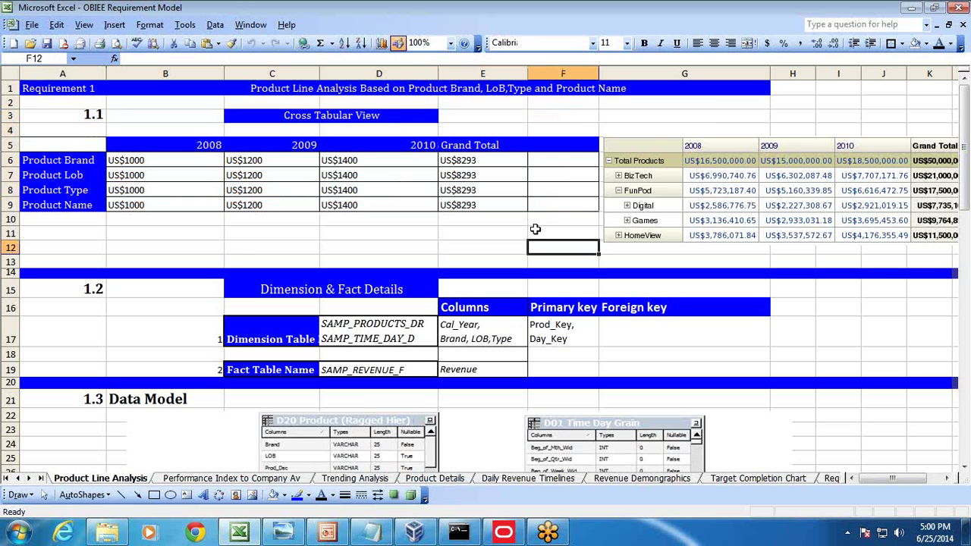
pyautogui.click(365, 89)
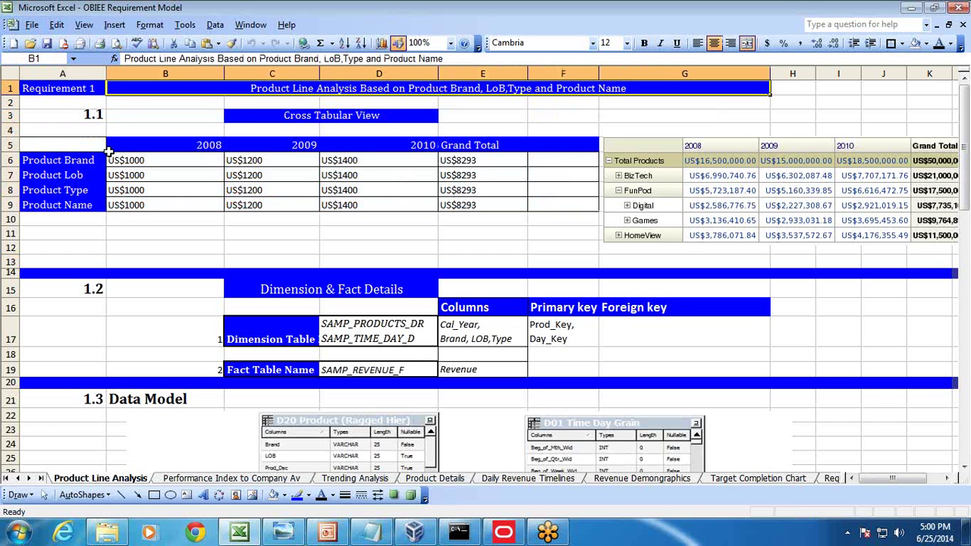
pyautogui.moveTo(52, 121); pyautogui.dragTo(538, 199)
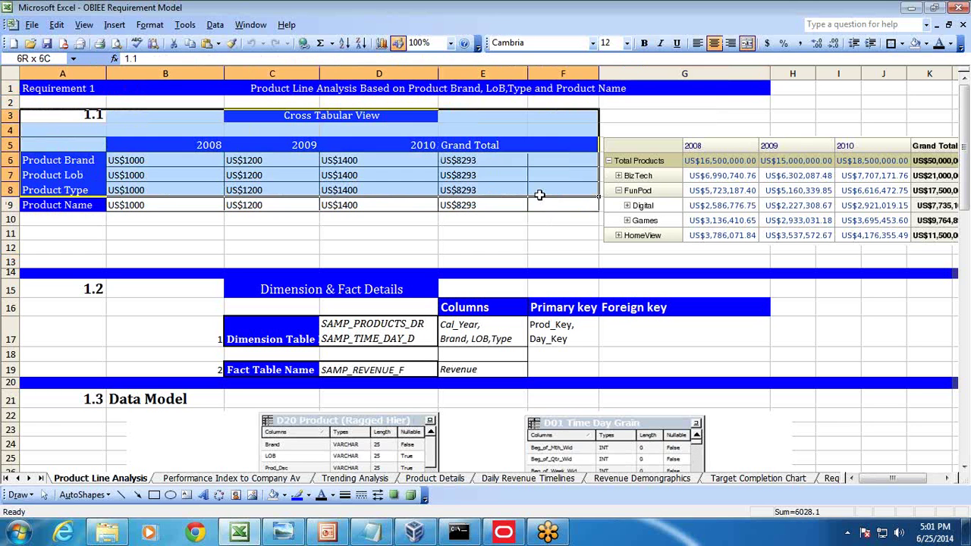
pyautogui.click(534, 236)
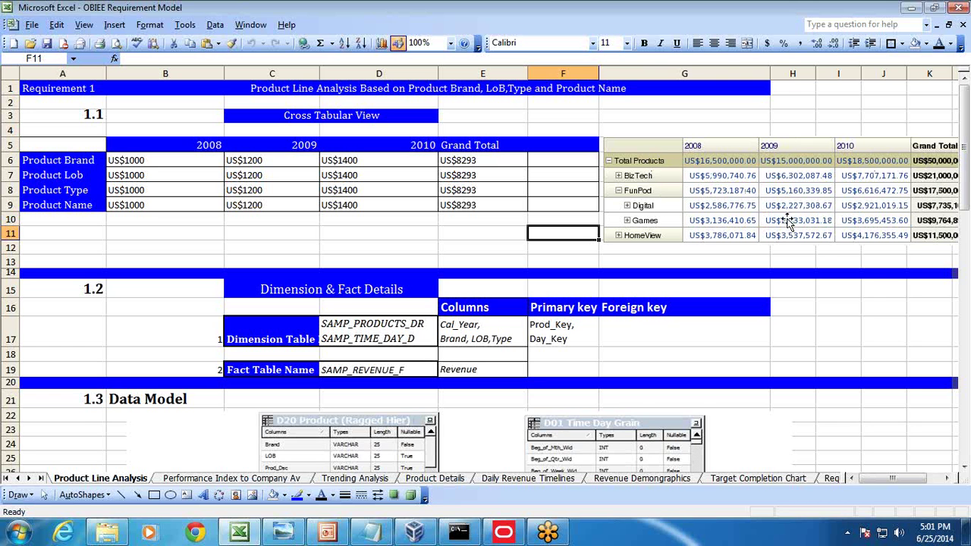
# Examine the cross-tab layout: product attribute rows, year and Grand Total column headings, and the revenue figures between them.
pyautogui.scroll(-1, 878, 284)
pyautogui.scroll(1, 881, 292)
pyautogui.moveTo(139, 162); pyautogui.dragTo(142, 173)
pyautogui.click(273, 145)
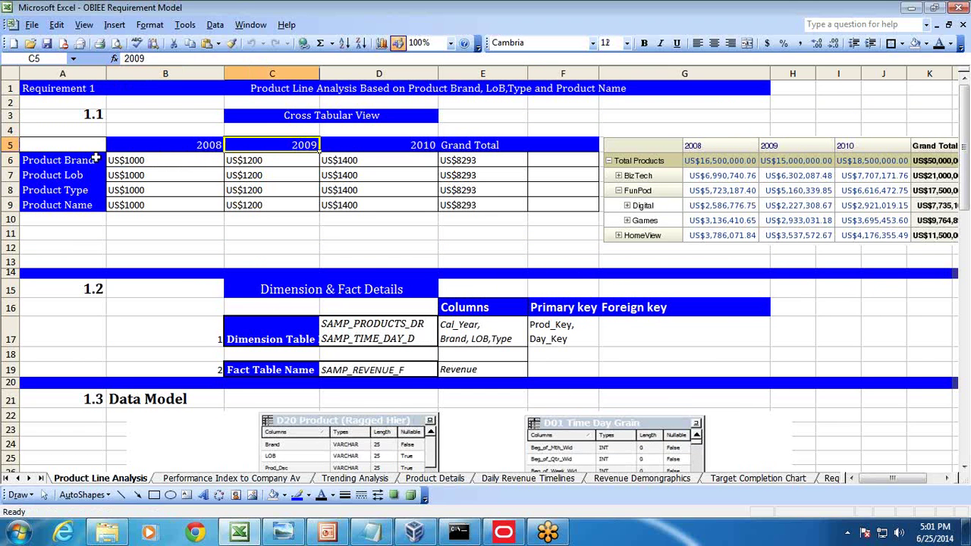
pyautogui.click(187, 186)
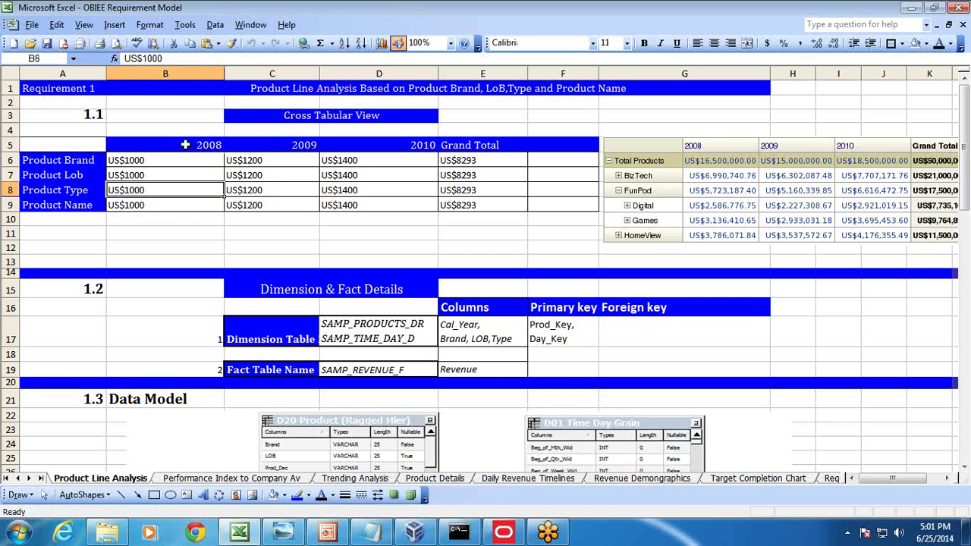
pyautogui.moveTo(72, 161); pyautogui.dragTo(67, 201)
pyautogui.click(87, 161)
pyautogui.click(79, 174)
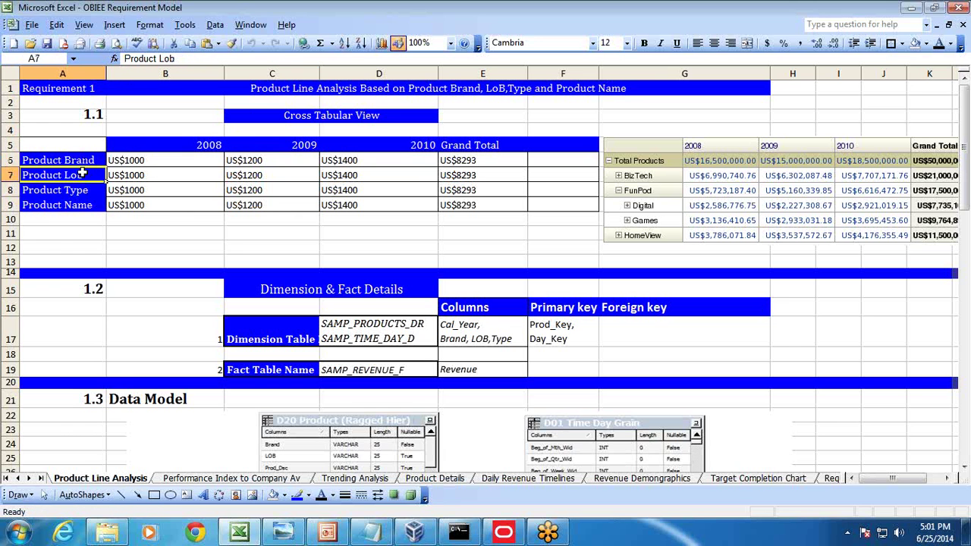
pyautogui.click(79, 190)
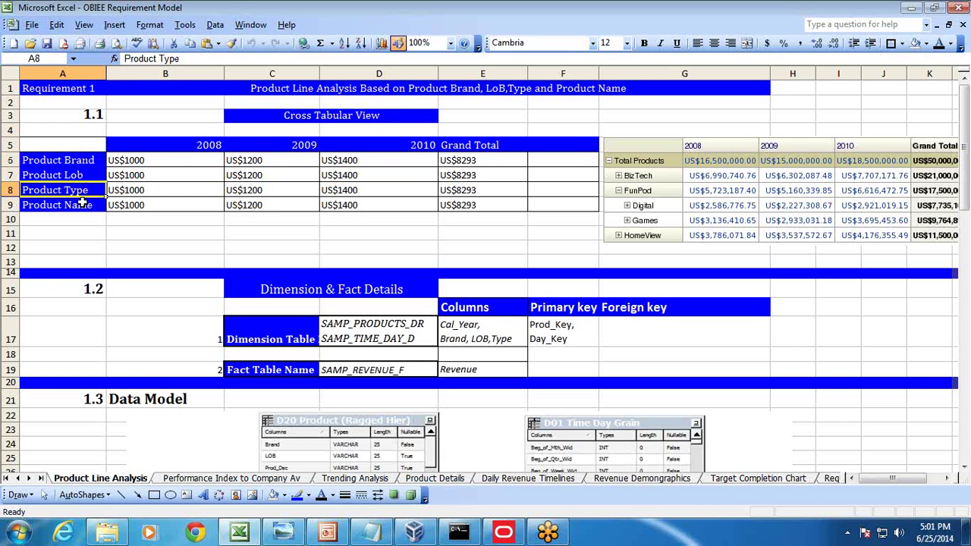
pyautogui.moveTo(182, 147); pyautogui.dragTo(444, 147)
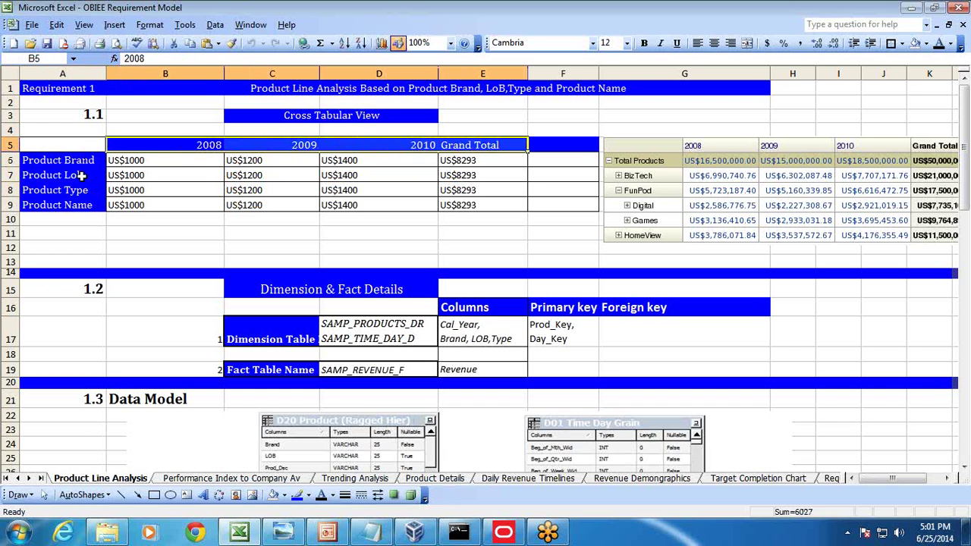
pyautogui.moveTo(129, 162); pyautogui.dragTo(501, 215)
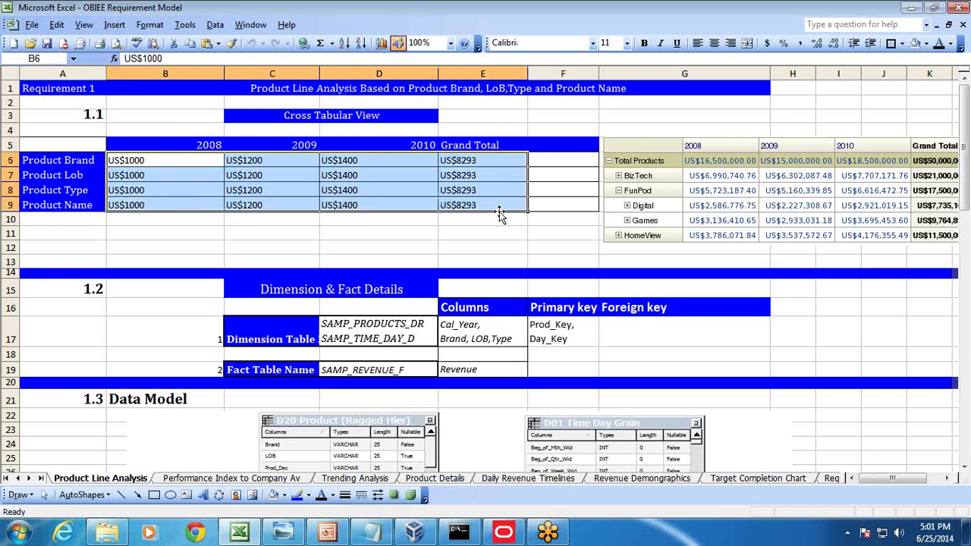
# Review section 1.2, Dimension & Fact Details, checking the listed dimension tables and the fact table name.
pyautogui.scroll(-3, 497, 215)
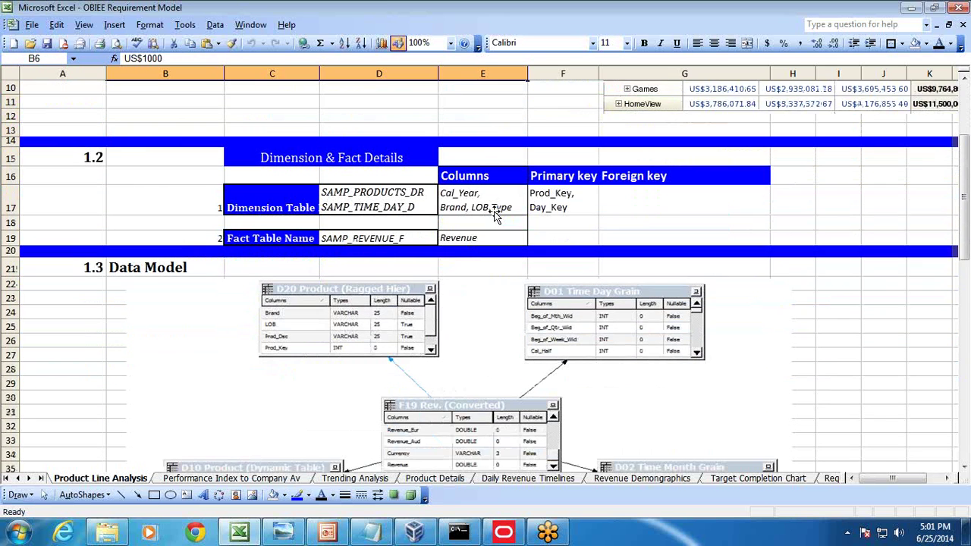
pyautogui.scroll(-1, 495, 215)
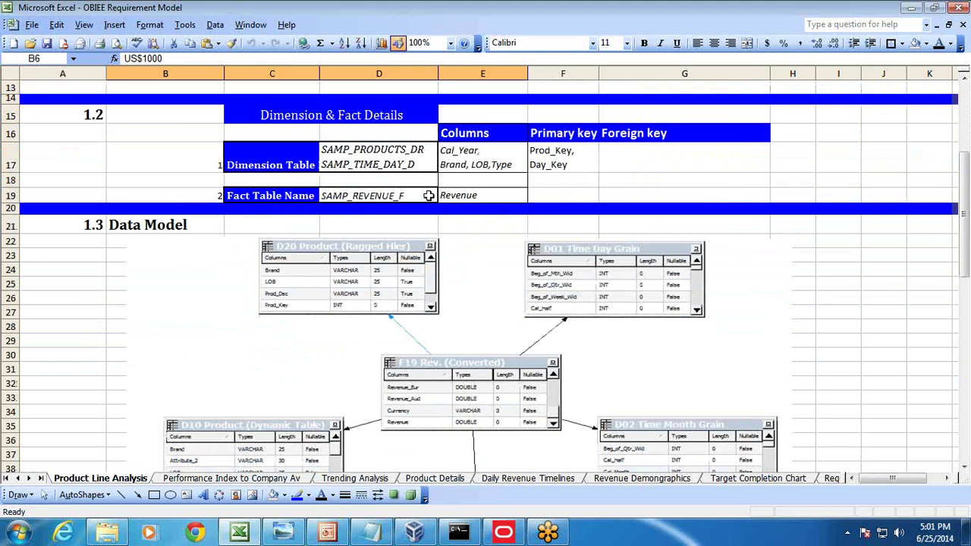
pyautogui.click(292, 166)
pyautogui.click(354, 156)
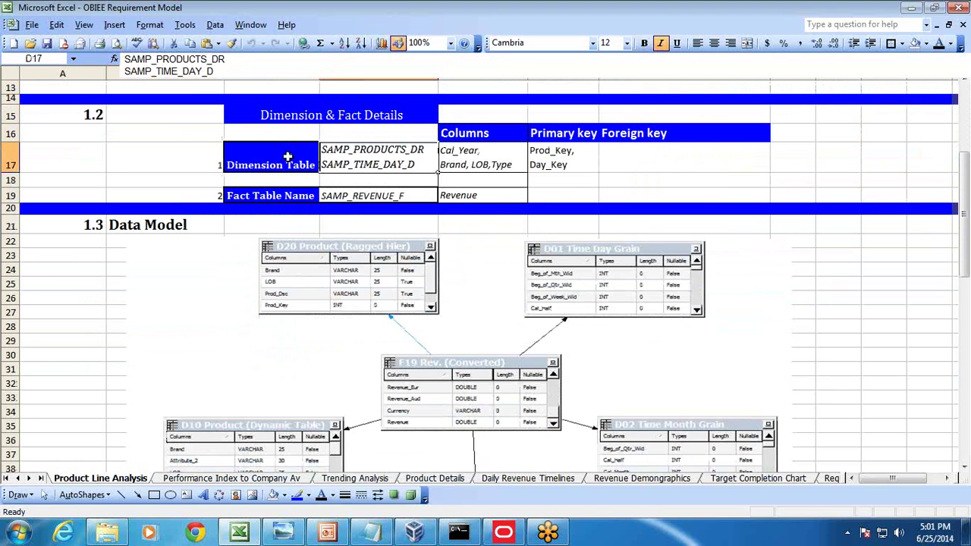
pyautogui.click(273, 196)
pyautogui.click(278, 165)
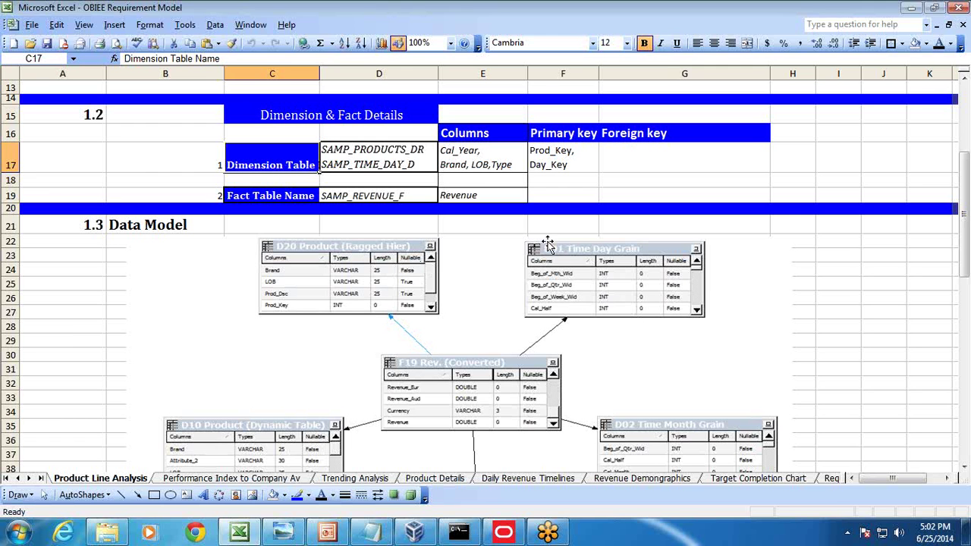
pyautogui.click(387, 164)
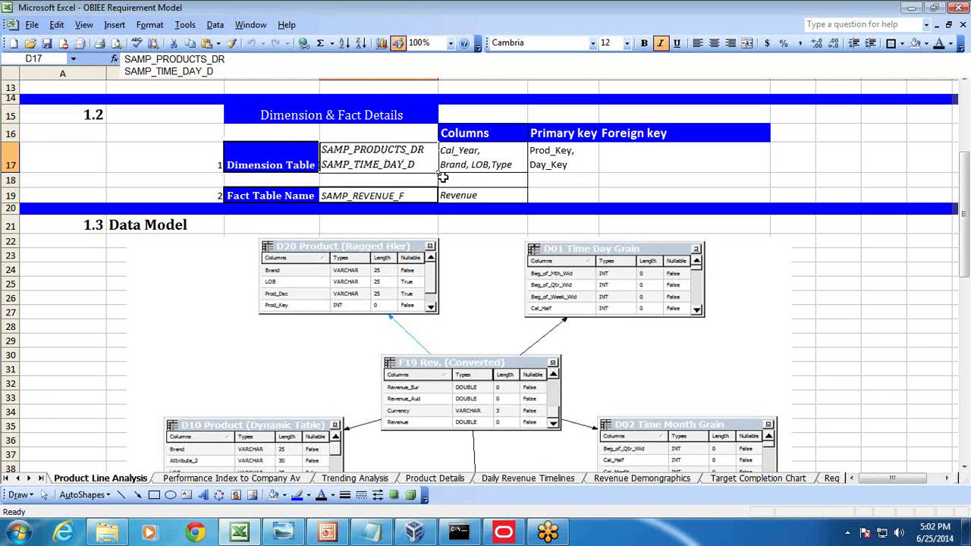
pyautogui.click(417, 196)
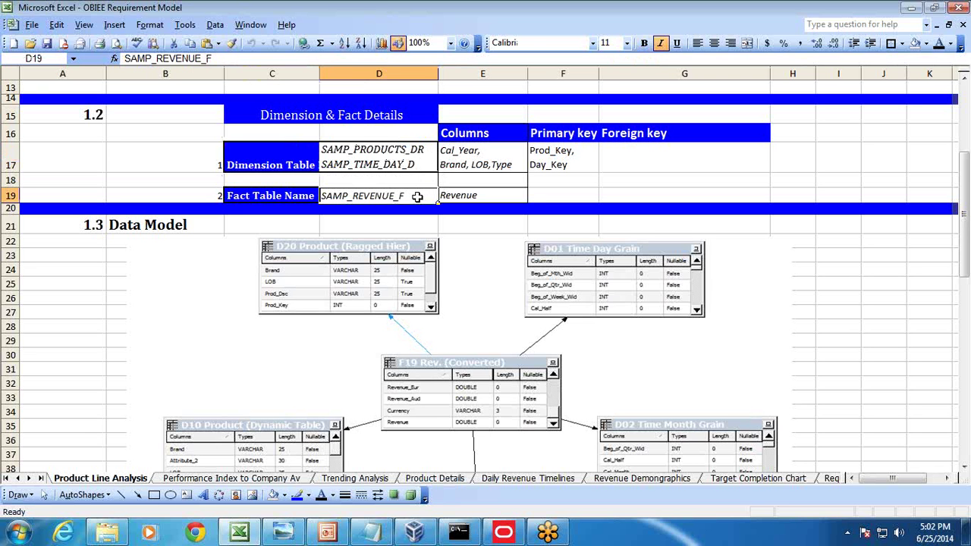
# Switch to Oracle BI Administration Tool, check out the D01 Time Day Grain physical table, and review its general properties and description without editing.
pyautogui.click(503, 532)
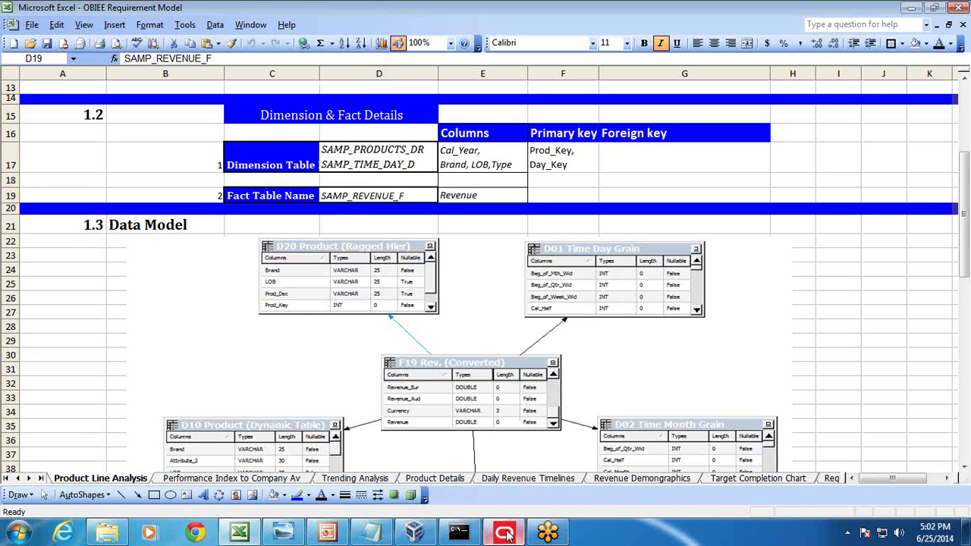
pyautogui.scroll(5, 803, 228)
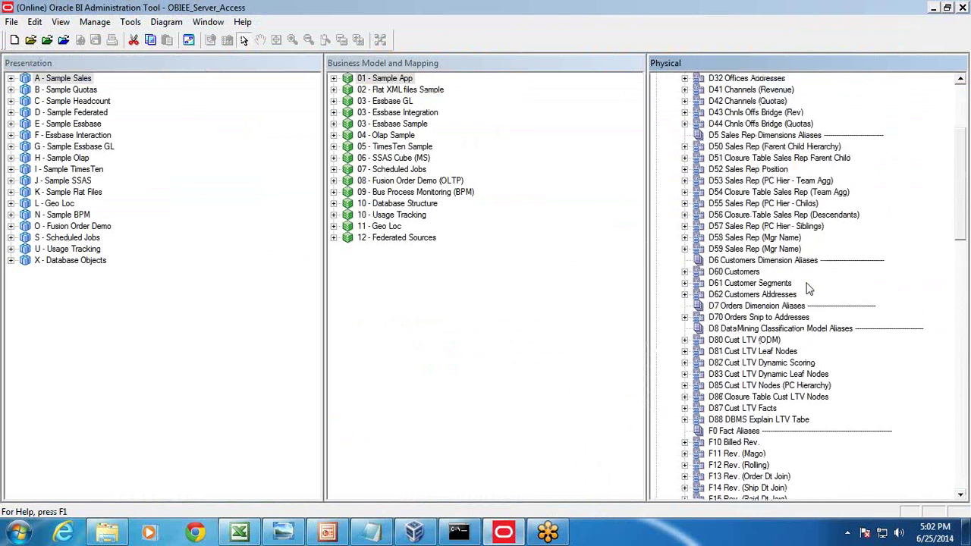
pyautogui.scroll(2, 749, 128)
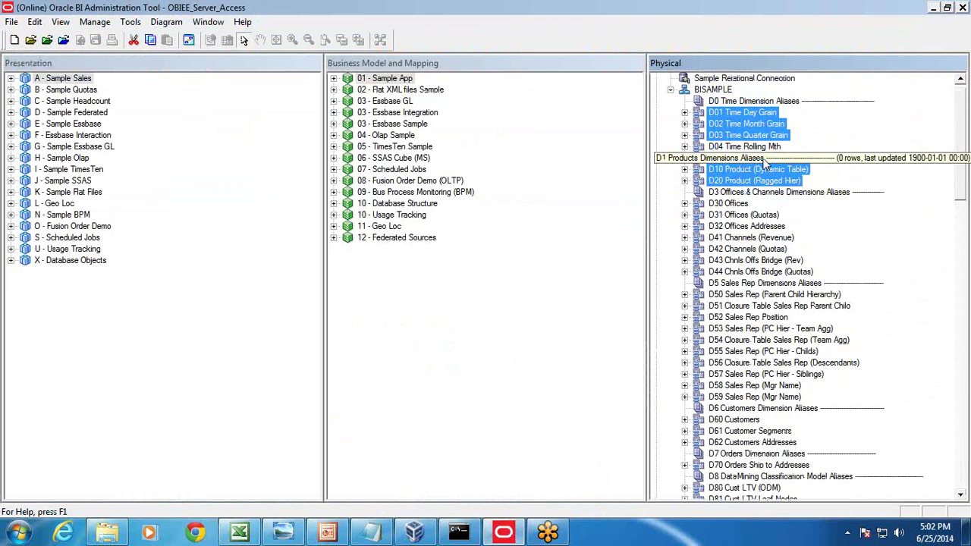
pyautogui.click(769, 113)
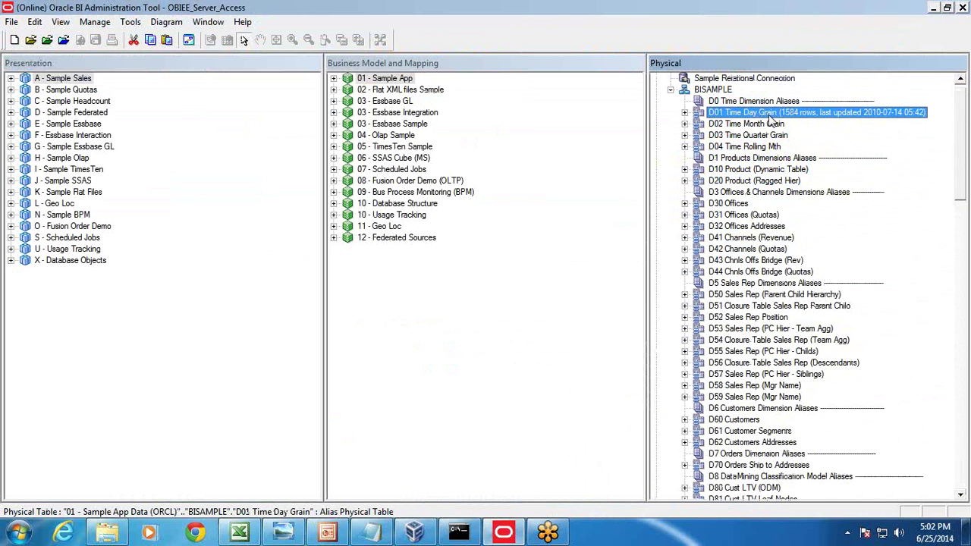
pyautogui.rightClick(768, 115)
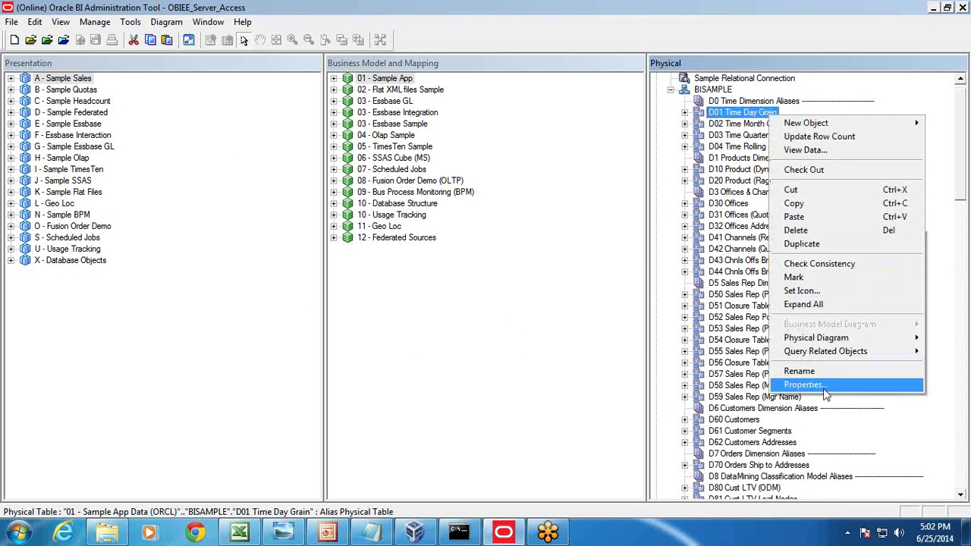
pyautogui.click(797, 391)
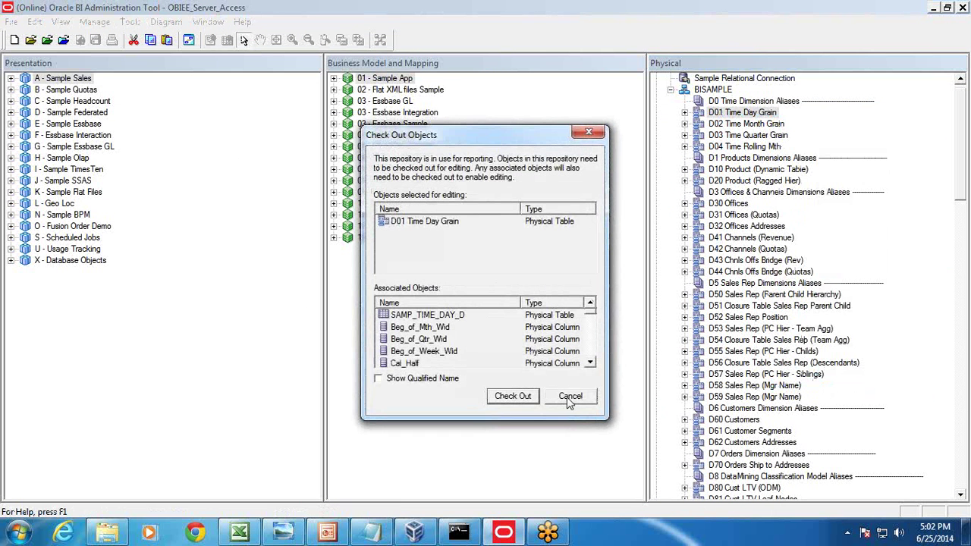
pyautogui.click(522, 398)
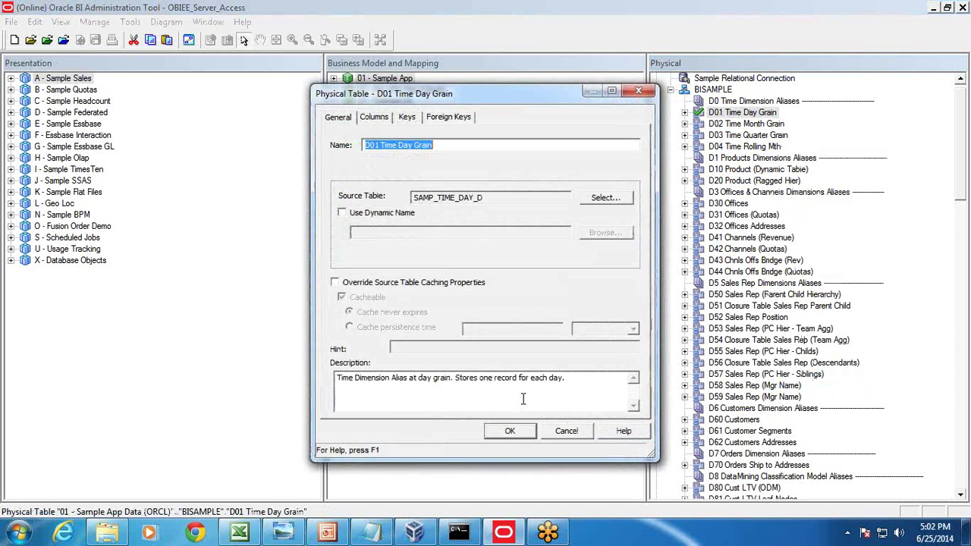
pyautogui.moveTo(565, 379); pyautogui.dragTo(453, 385)
pyautogui.click(566, 431)
# In Notepad, write an indented day-grain time hierarchy below the existing text: Year, Qtr, Month, Weeks, Days.
pyautogui.click(371, 531)
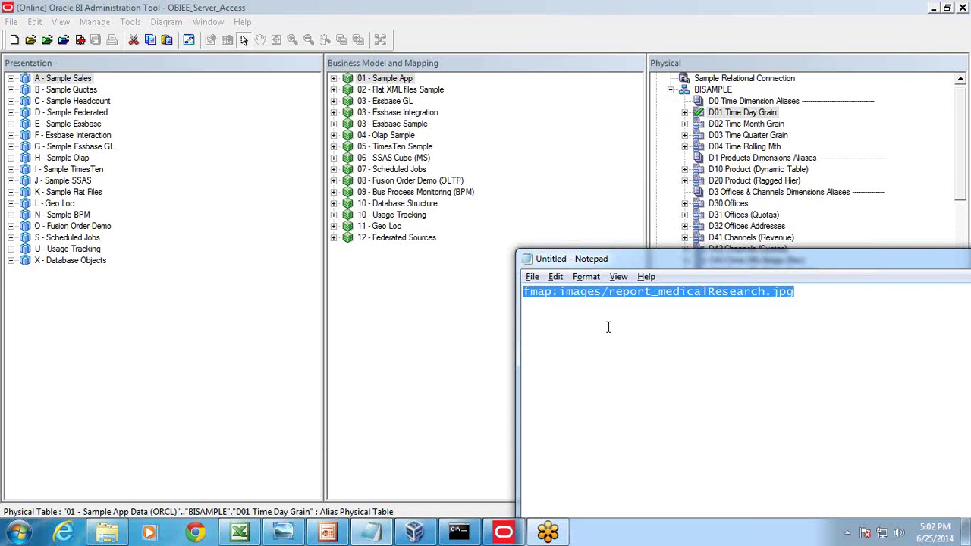
pyautogui.click(607, 326)
pyautogui.press('Return')
pyautogui.press('Return')
pyautogui.press('Return')
pyautogui.press('Return')
pyautogui.press('Return')
pyautogui.write('Year')
pyautogui.press('Return')
pyautogui.write('Qtr     Montj')
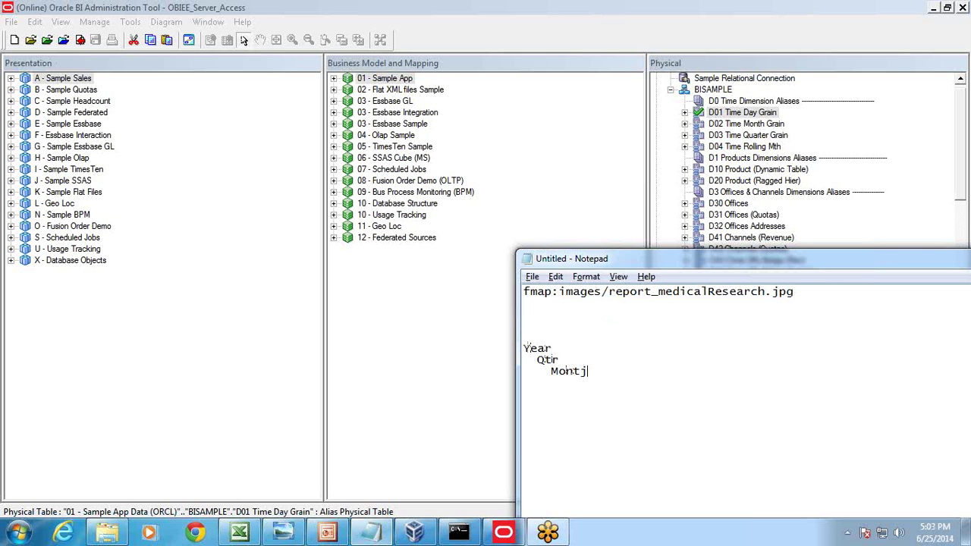
pyautogui.press('BackSpace')
pyautogui.write('h')
pyautogui.press('BackSpace')
pyautogui.write('h')
pyautogui.press('Return')
pyautogui.write('Weeks')
pyautogui.press('Return')
pyautogui.write('Days')
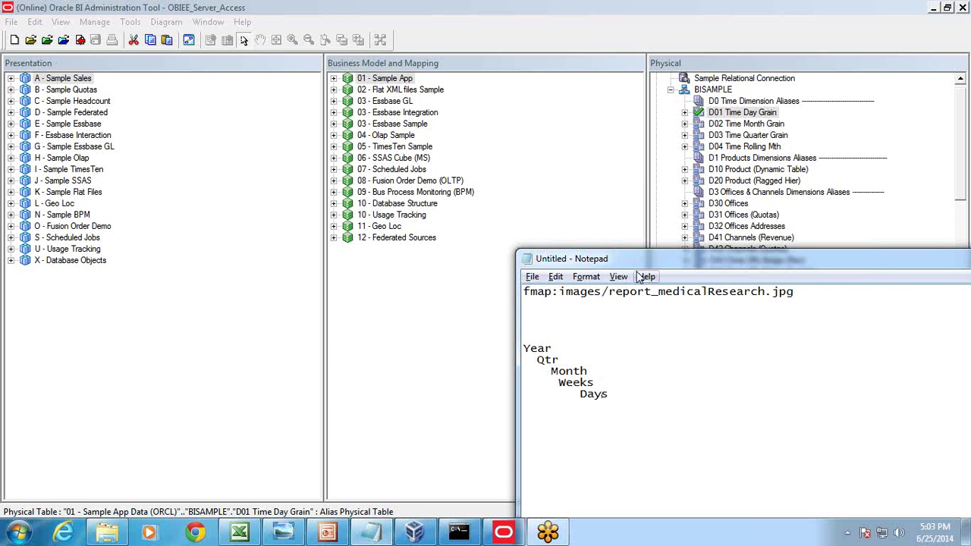
# View the data of the D01 Time Day Grain table in the Administration Tool, including its Cal_Year and day-level columns, and close it.
pyautogui.rightClick(730, 114)
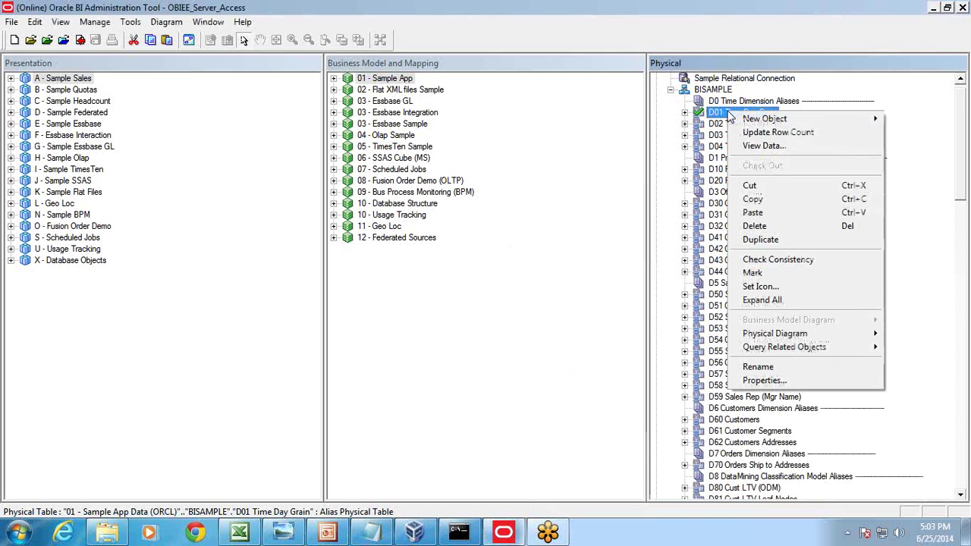
pyautogui.click(777, 146)
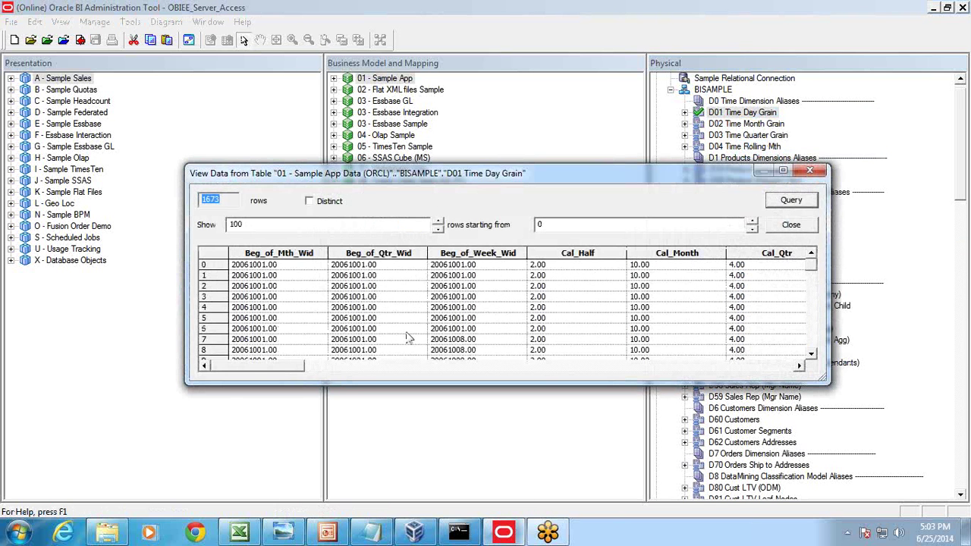
pyautogui.moveTo(288, 367); pyautogui.dragTo(443, 350)
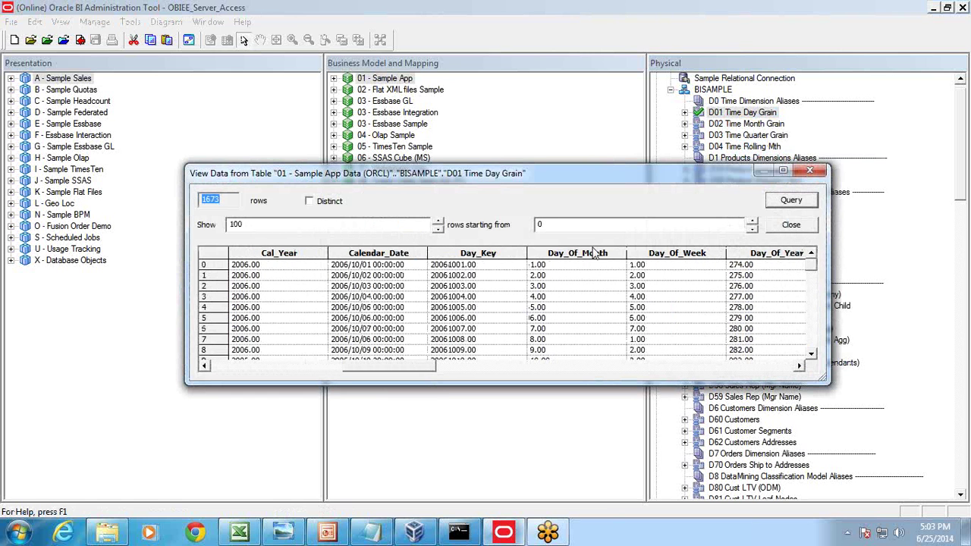
pyautogui.click(809, 171)
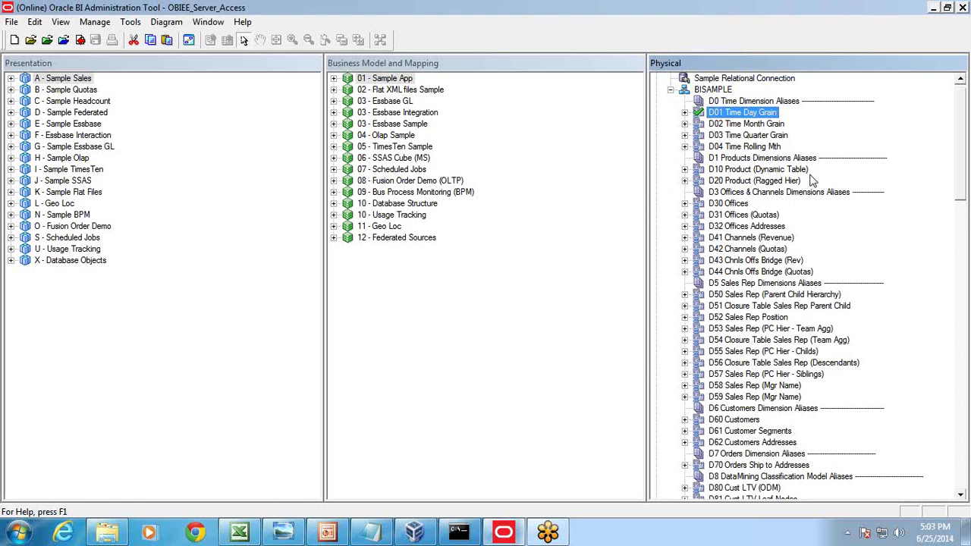
# Switch back to Notepad and add a second indented hierarchy below the first: Year, Qtr, Month.
pyautogui.hotkey('alt', 'Tab')
pyautogui.press('Return')
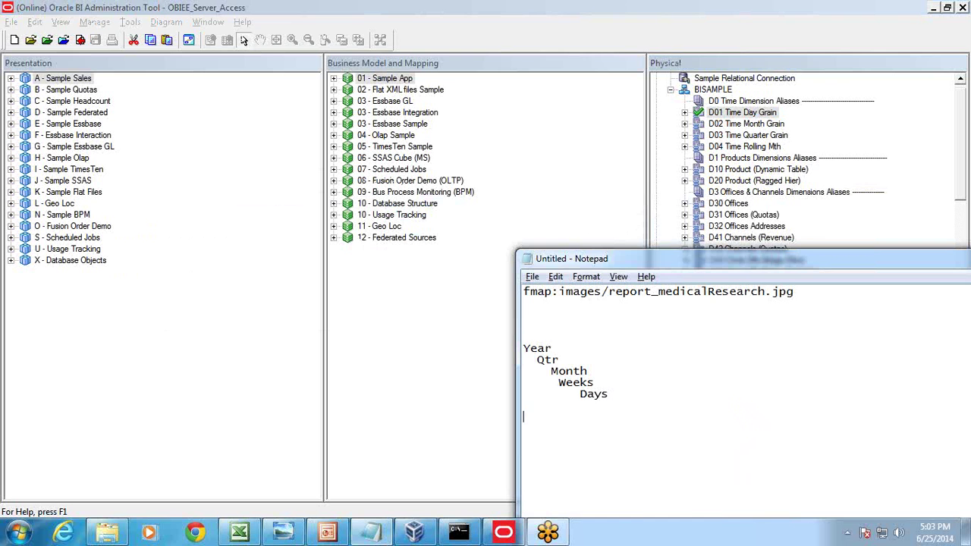
pyautogui.write('Year')
pyautogui.press('Return')
pyautogui.write('Qtr')
pyautogui.press('Return')
pyautogui.write('Month')
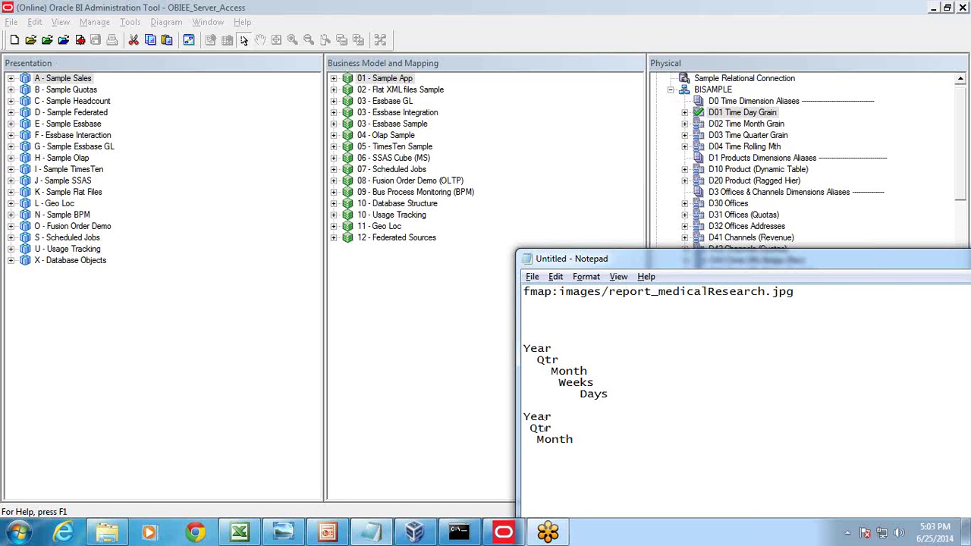
# In the Administration Tool, view the data of the D02 Time Month Grain table across its columns, close it, and select D03 Time Quarter Grain.
pyautogui.click(756, 126)
pyautogui.click(756, 136)
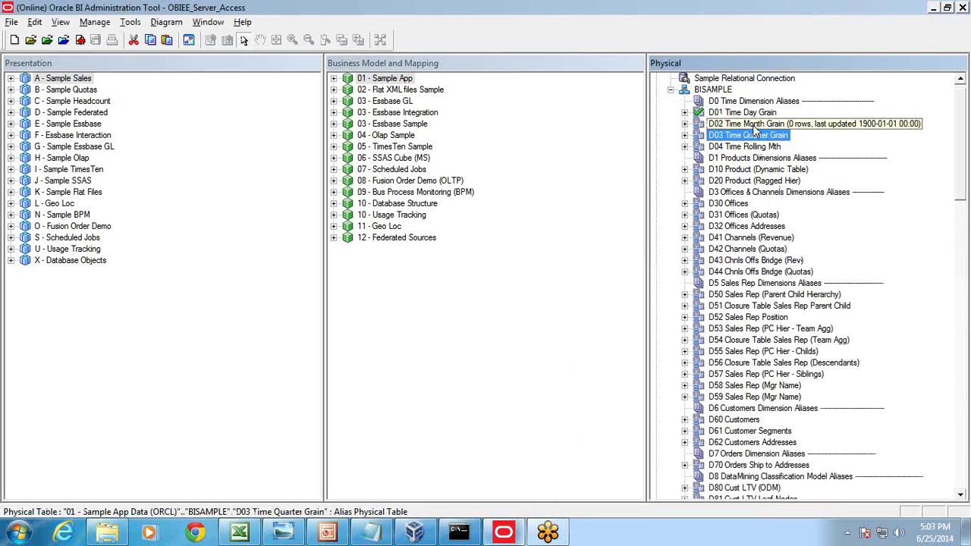
pyautogui.click(754, 128)
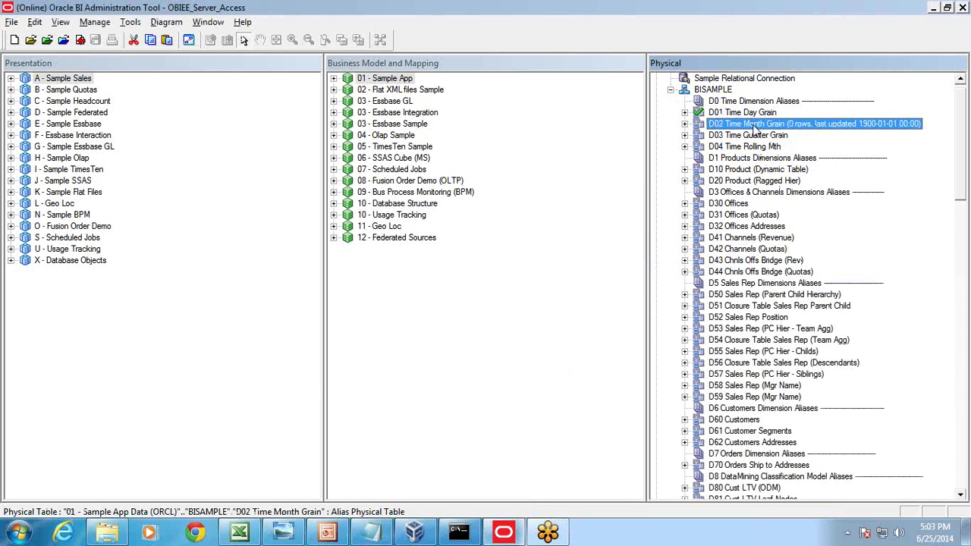
pyautogui.rightClick(754, 128)
pyautogui.click(773, 158)
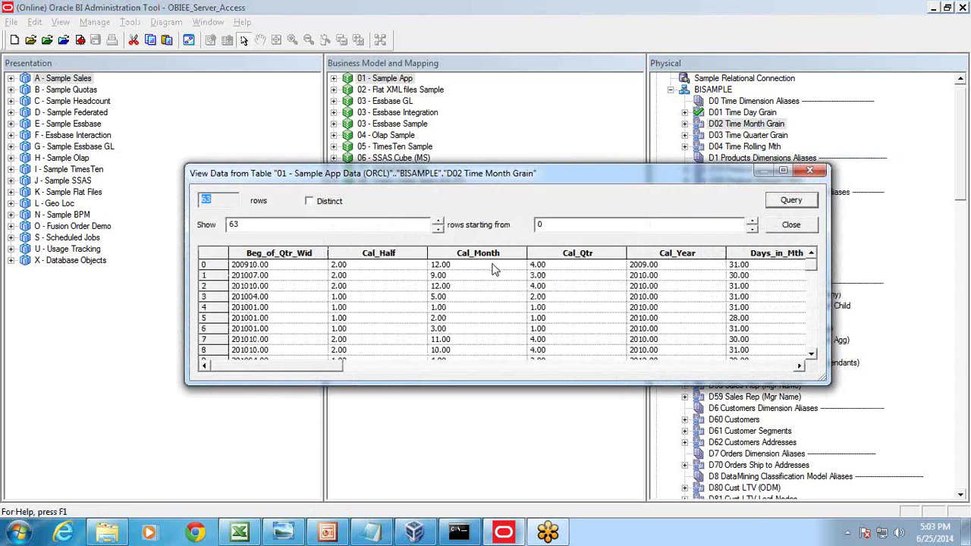
pyautogui.moveTo(306, 367); pyautogui.dragTo(386, 376)
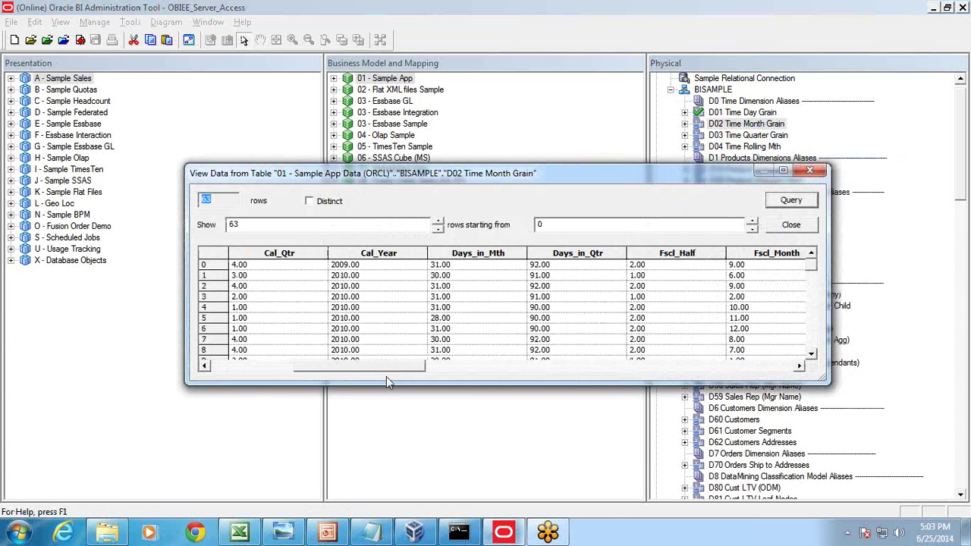
pyautogui.click(576, 258)
pyautogui.moveTo(431, 367); pyautogui.dragTo(618, 379)
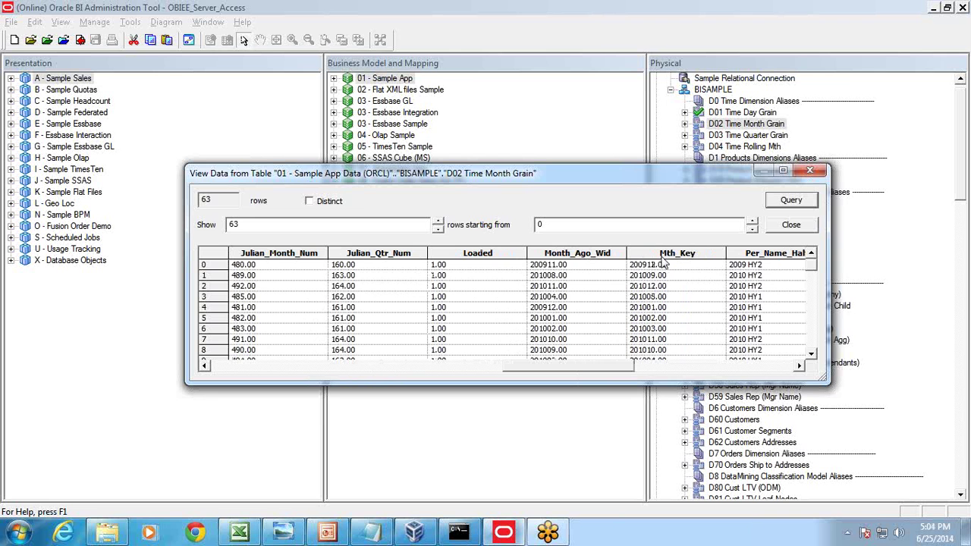
pyautogui.click(791, 227)
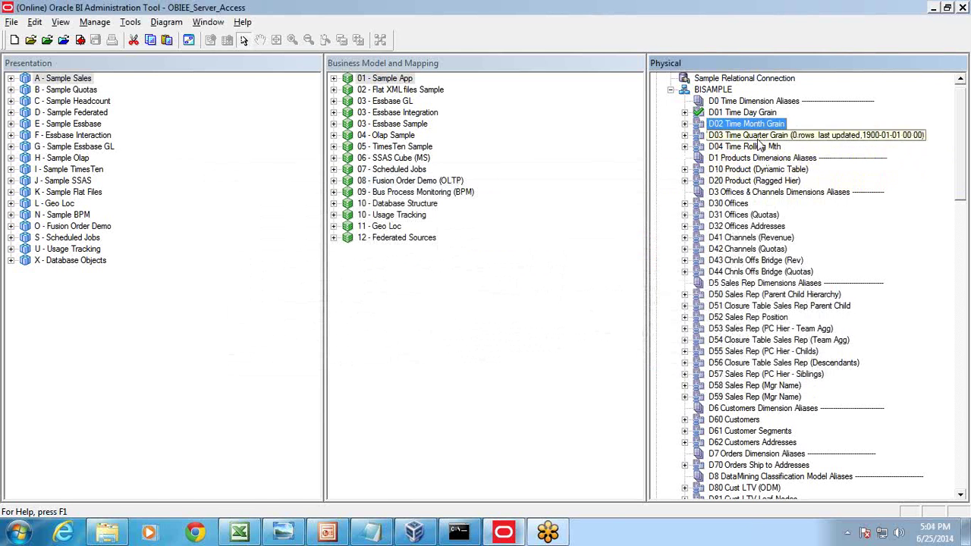
pyautogui.click(757, 136)
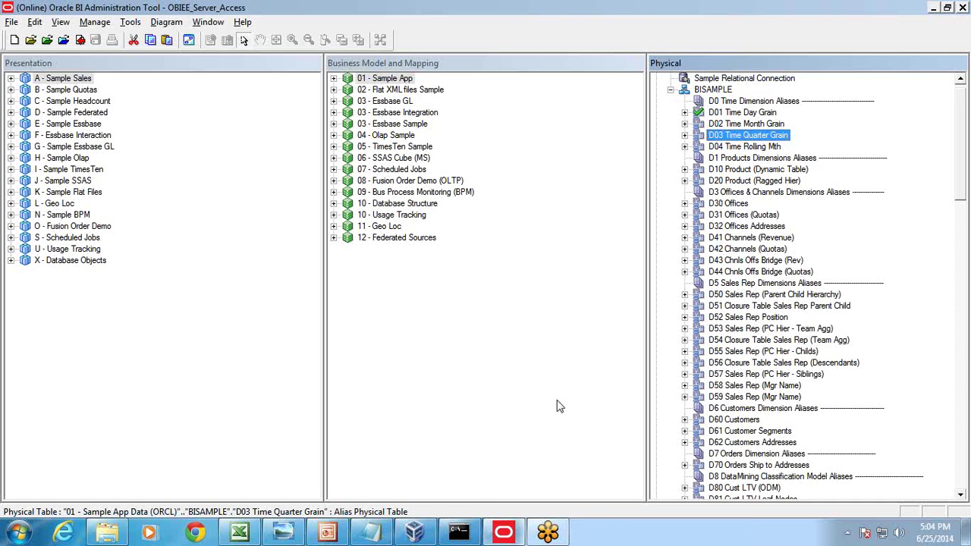
# Switch to the Excel requirement workbook and review the dimension and fact table names listed in section 1.2 of the Product Line Analysis sheet.
pyautogui.click(240, 533)
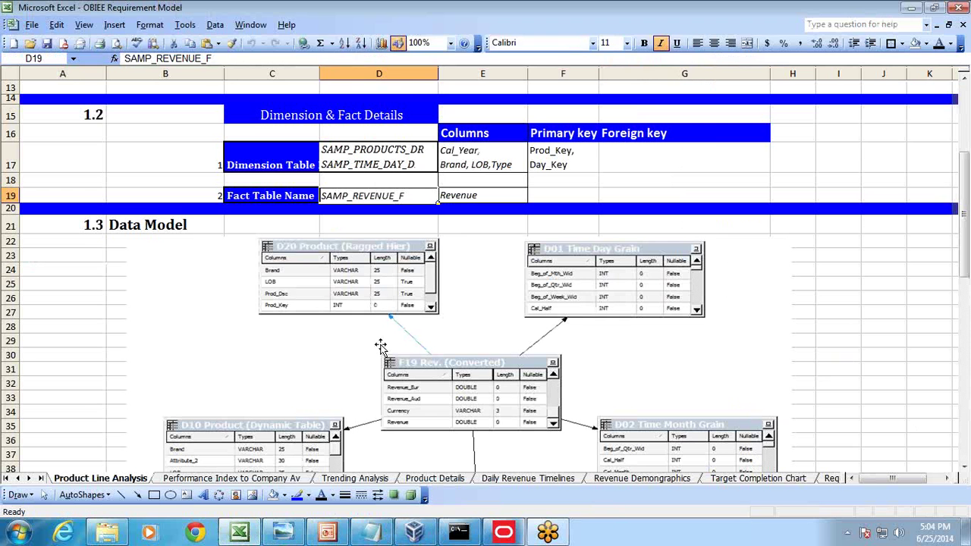
pyautogui.click(275, 208)
pyautogui.click(274, 196)
pyautogui.click(282, 169)
pyautogui.click(380, 161)
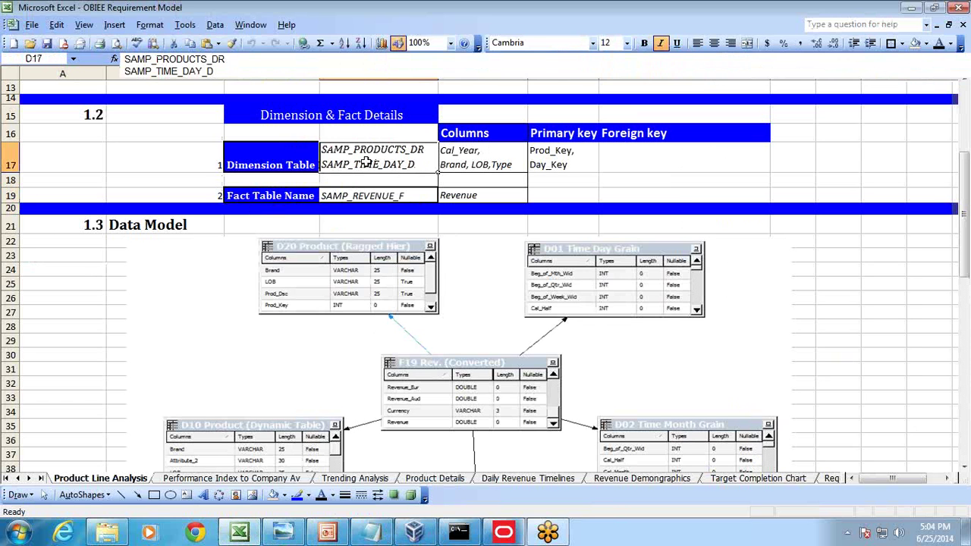
pyautogui.click(305, 192)
pyautogui.click(383, 196)
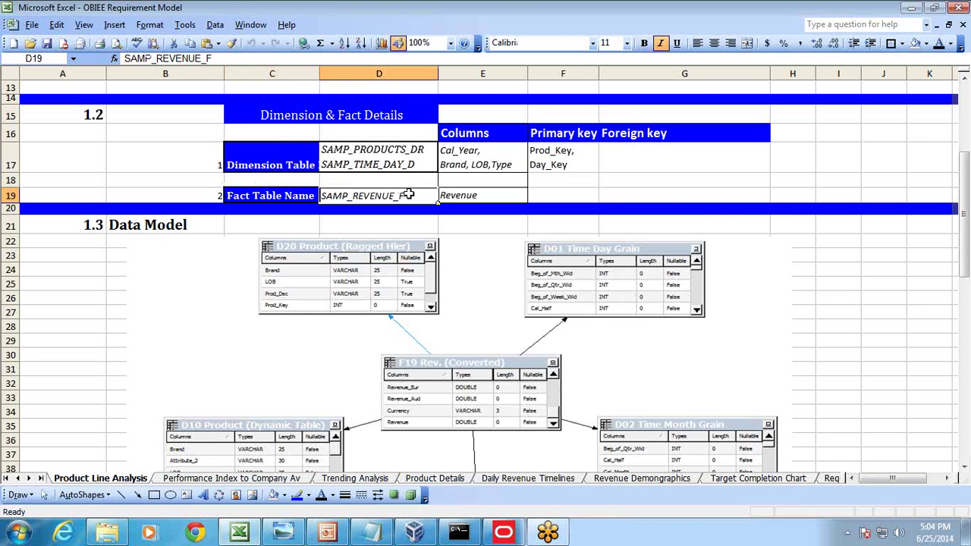
# Switch back to the Administration Tool and look through the BISAMPLE physical dimension tables.
pyautogui.click(505, 533)
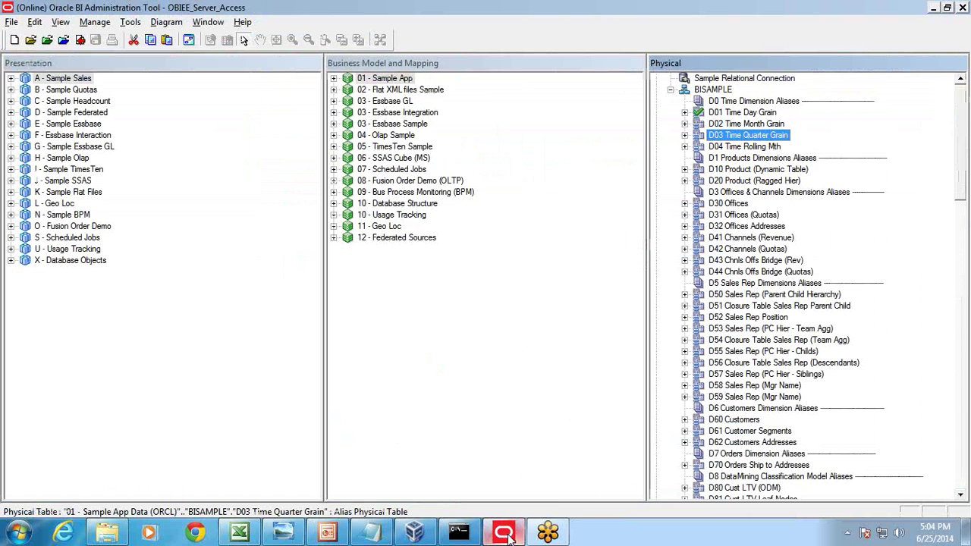
pyautogui.scroll(-3, 805, 341)
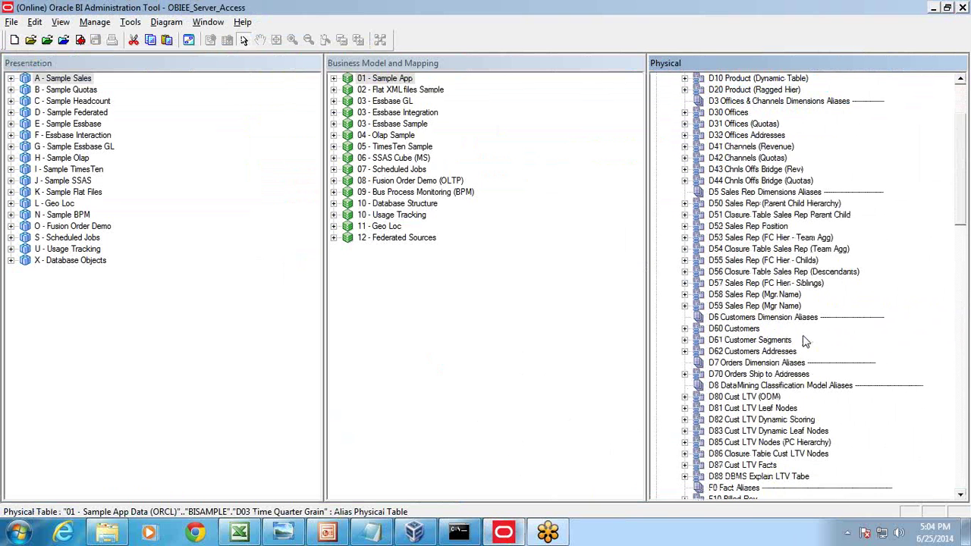
pyautogui.scroll(1, 758, 240)
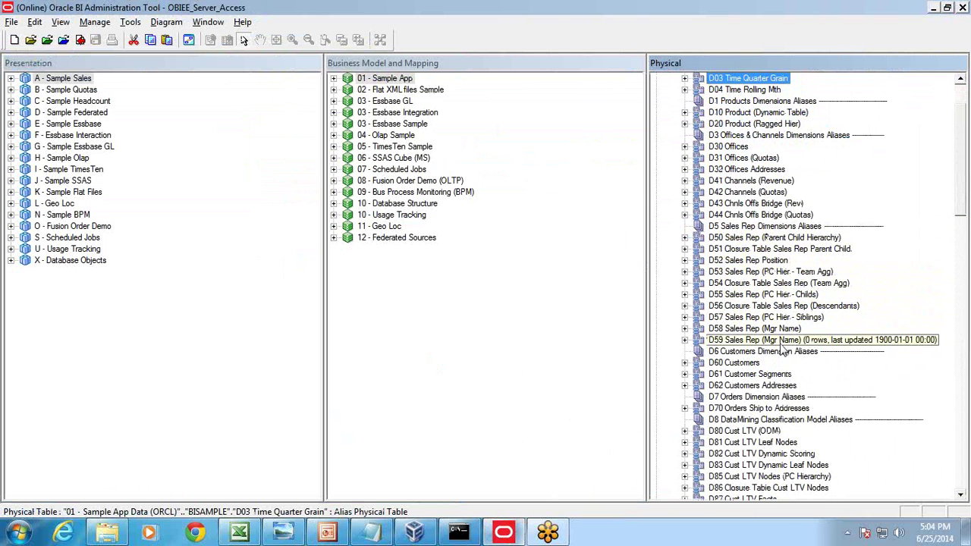
pyautogui.scroll(-1, 781, 349)
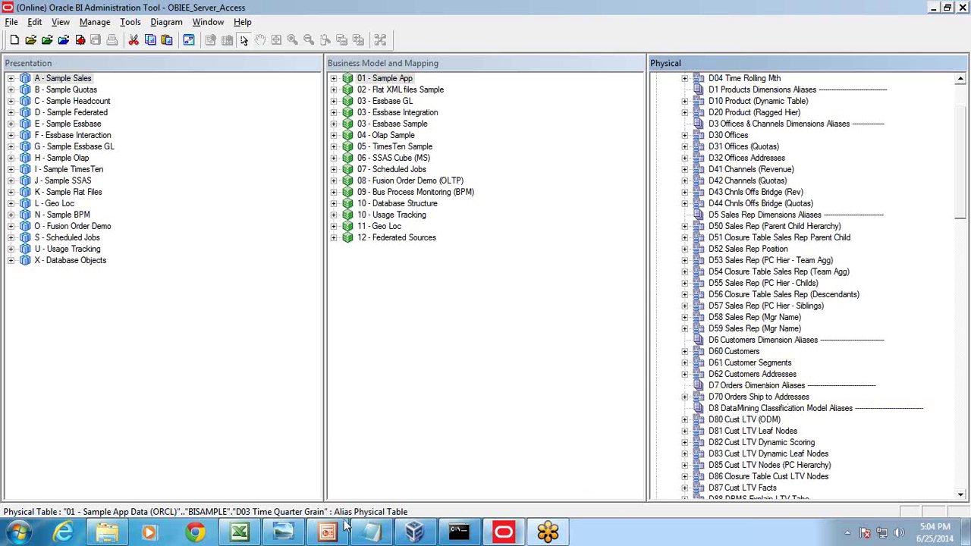
# Return to the Excel requirement and examine the Data Model diagram in section 1.3 around the F19 Rev. (Converted) fact table.
pyautogui.click(239, 532)
pyautogui.scroll(-3, 513, 304)
pyautogui.click(507, 316)
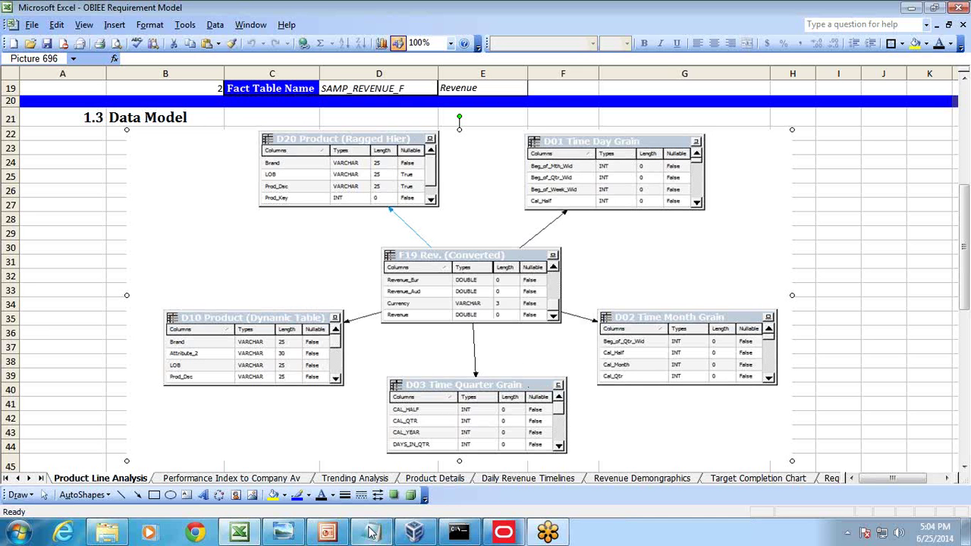
pyautogui.click(421, 532)
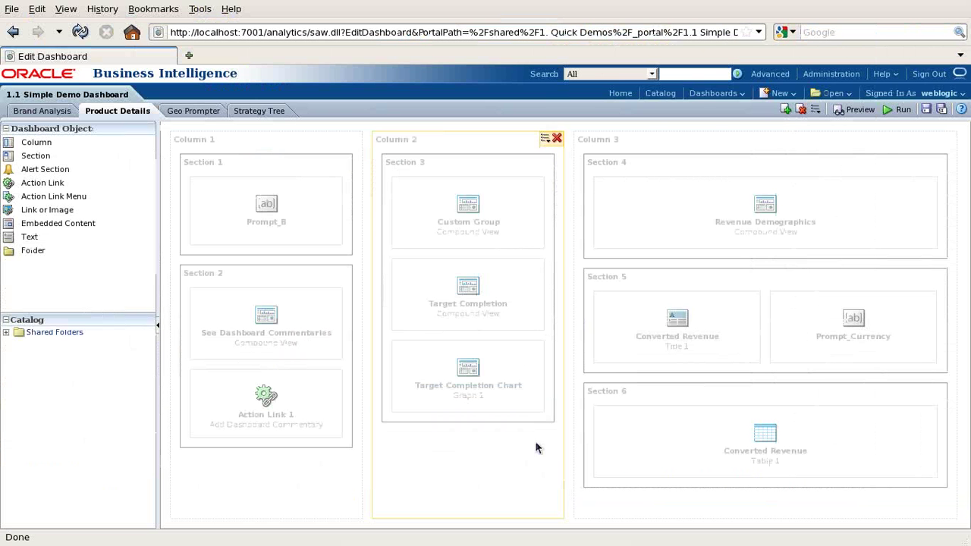
pyautogui.click(582, 538)
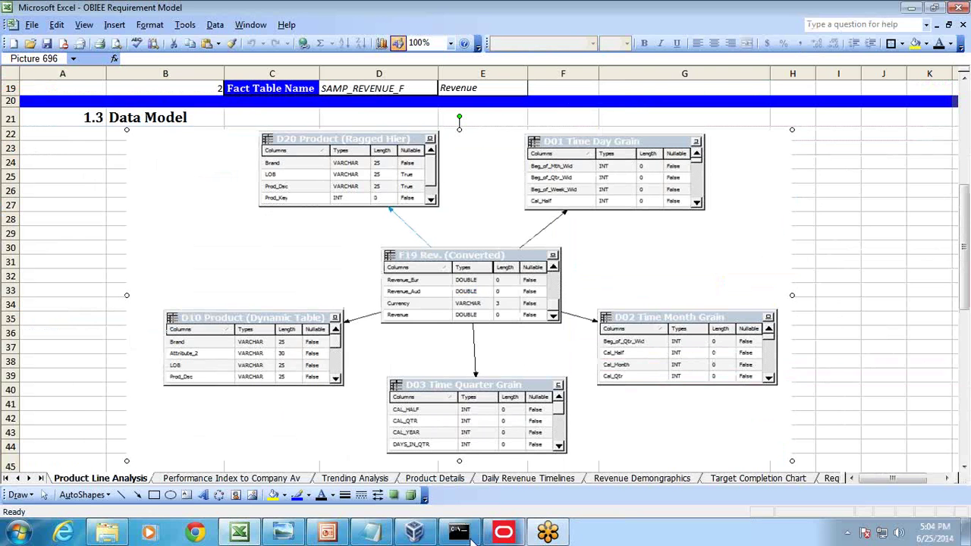
# Switch to the Administration Tool and view the data of D10 Product (Dynamic Table) through its brand, LOB, product description and type columns.
pyautogui.click(504, 533)
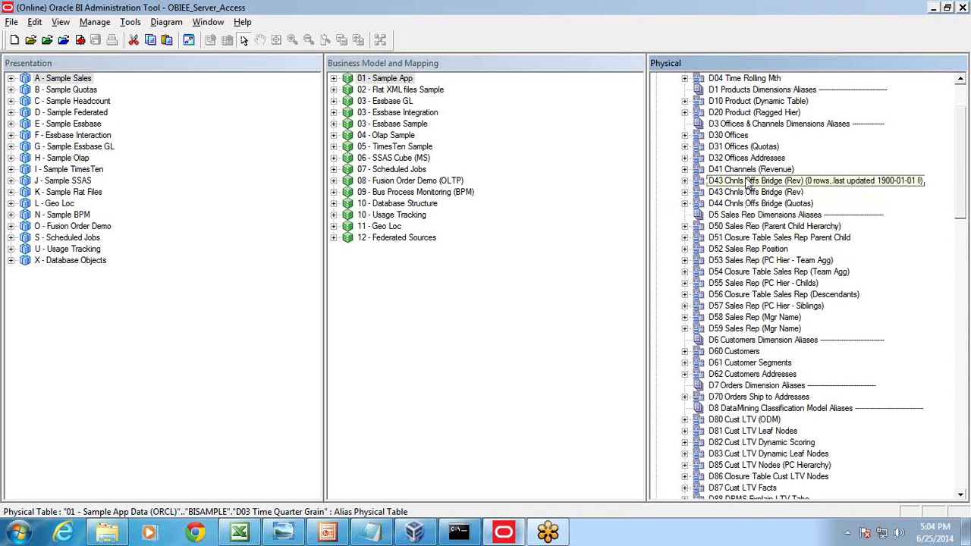
pyautogui.scroll(1, 747, 144)
pyautogui.click(746, 126)
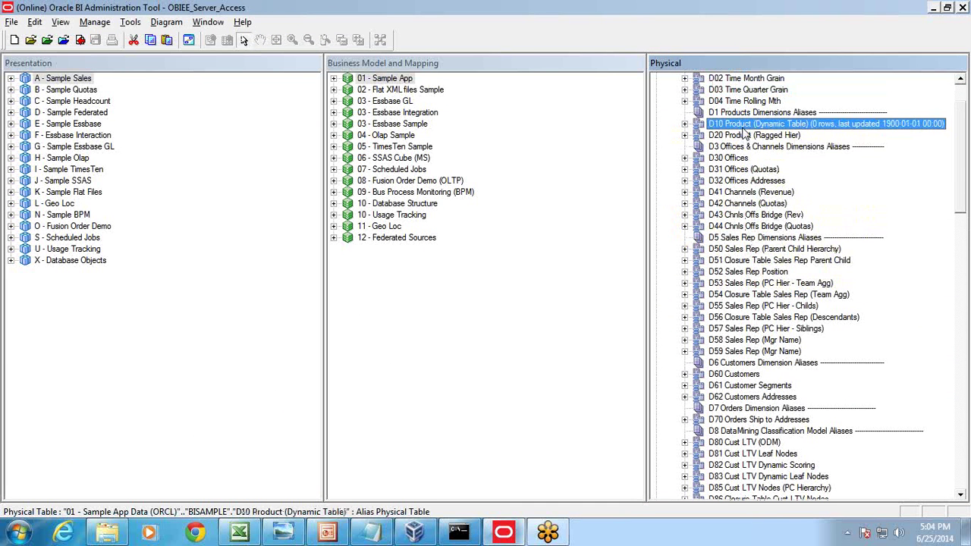
pyautogui.rightClick(742, 127)
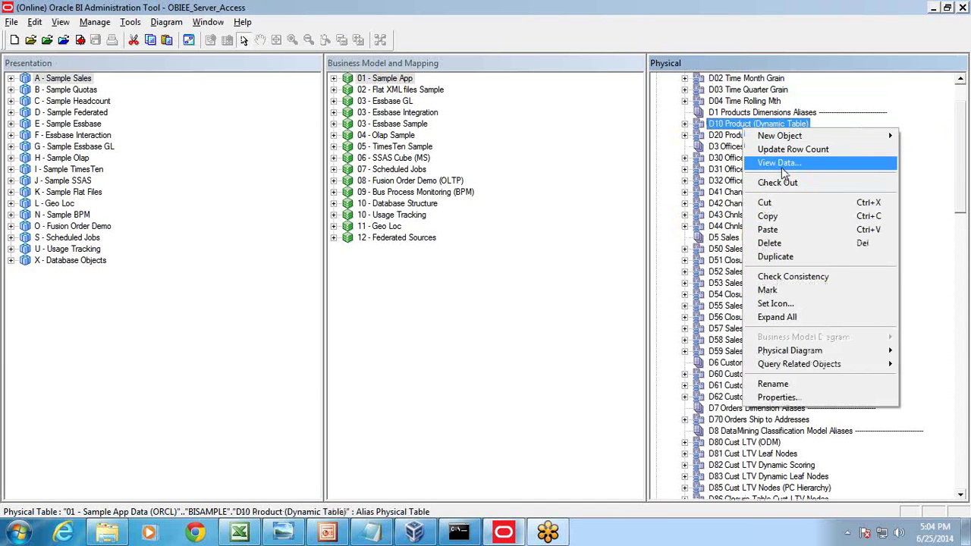
pyautogui.click(781, 165)
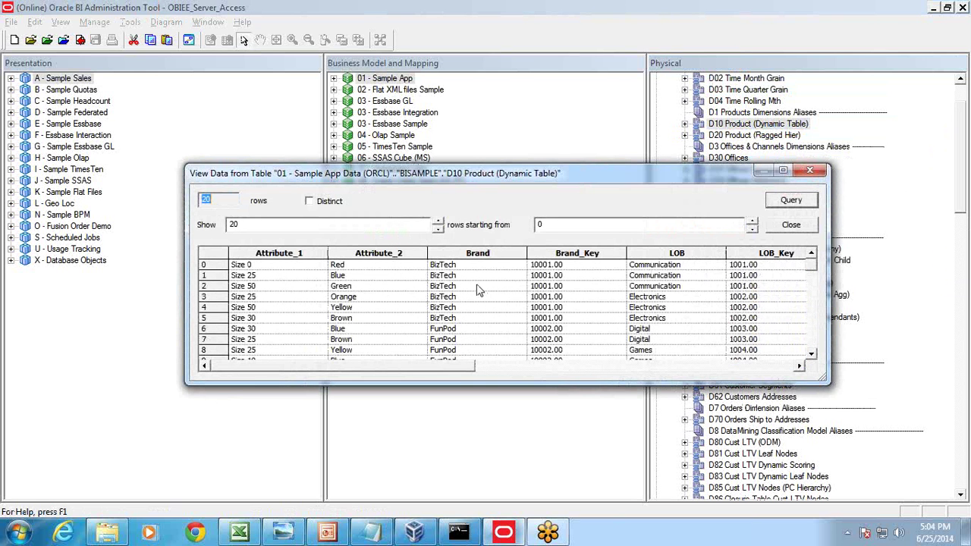
pyautogui.moveTo(470, 364); pyautogui.dragTo(675, 371)
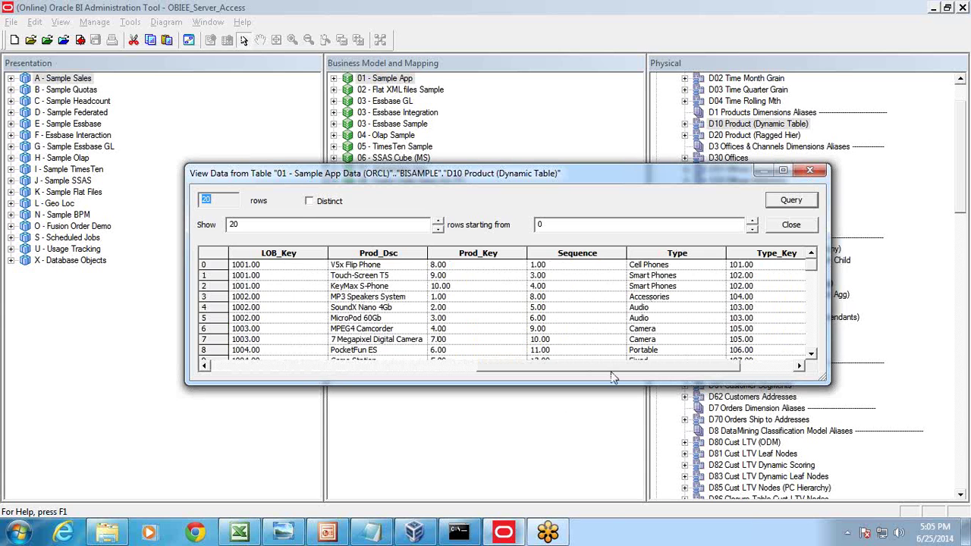
# Switch to Excel and review the Product Brand, Lob, Type and Name rows of the cross tabular view in section 1.1.
pyautogui.click(239, 532)
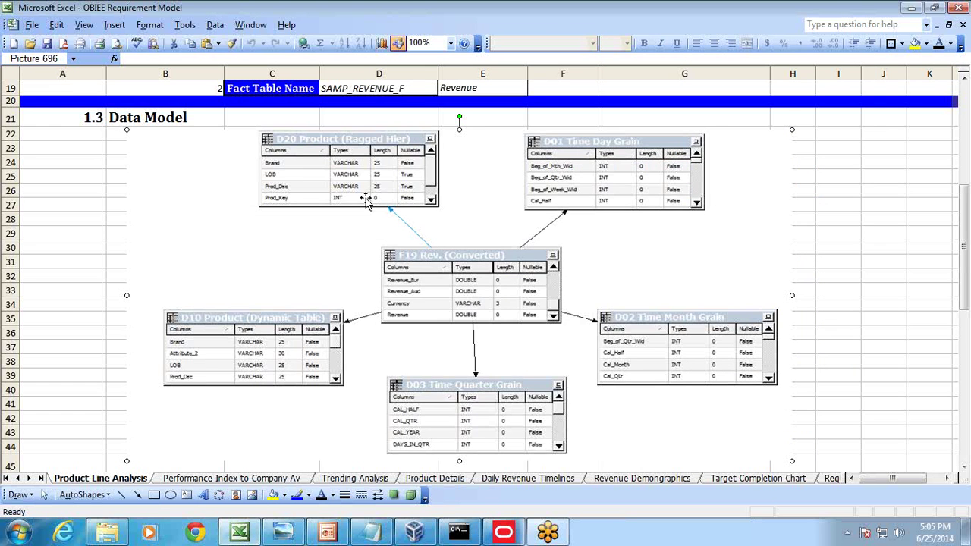
pyautogui.scroll(6, 366, 201)
pyautogui.click(71, 163)
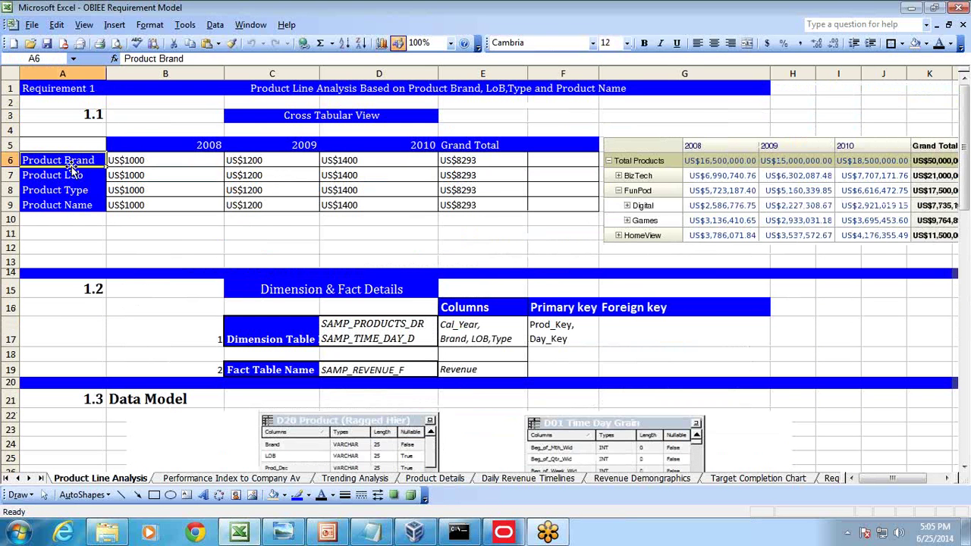
pyautogui.click(72, 174)
pyautogui.click(71, 189)
pyautogui.click(73, 206)
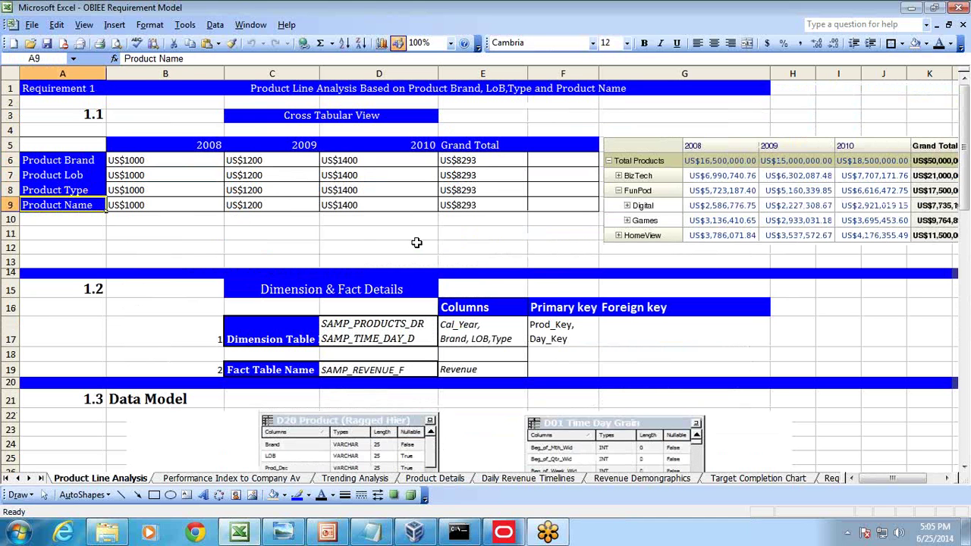
# Review the dimension tables, fact table, required columns and primary keys listed under Dimension & Fact Details.
pyautogui.click(383, 332)
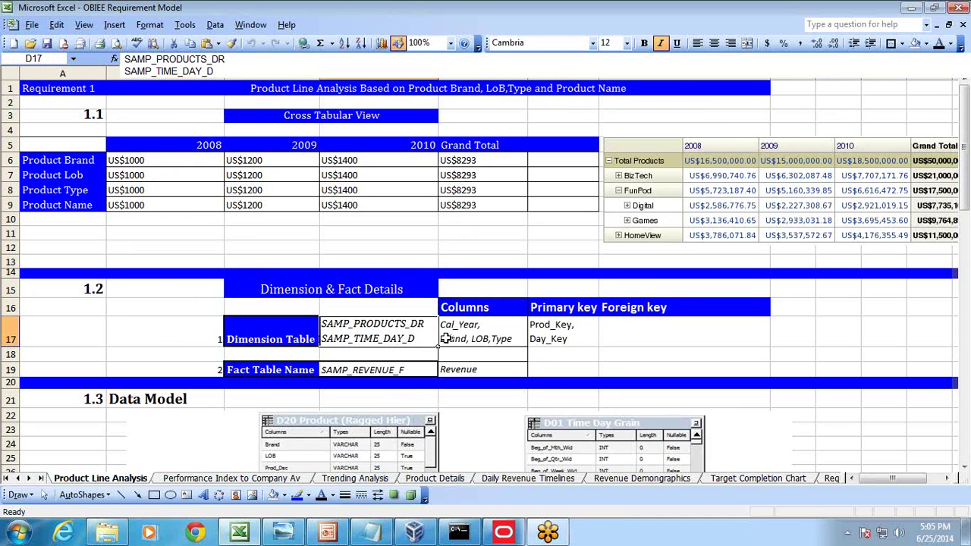
pyautogui.click(413, 370)
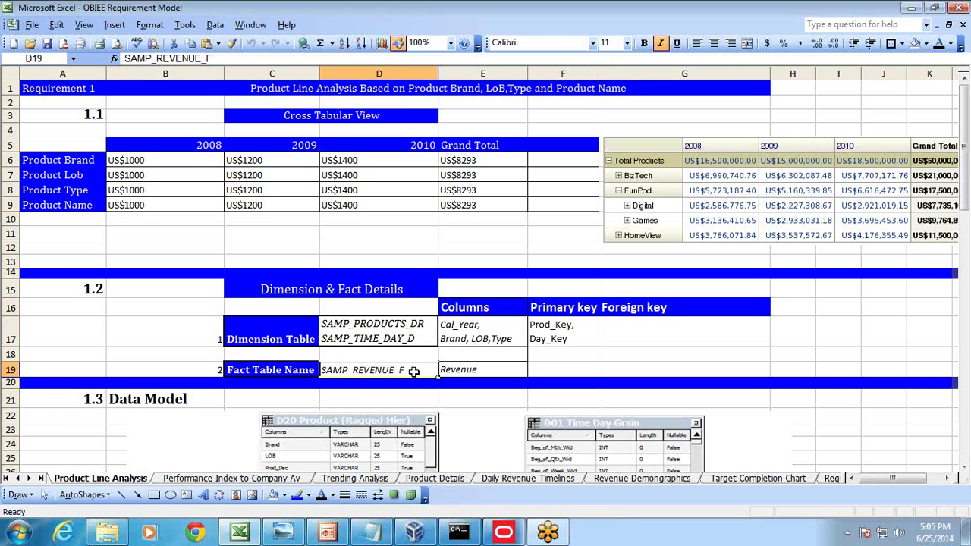
pyautogui.click(499, 331)
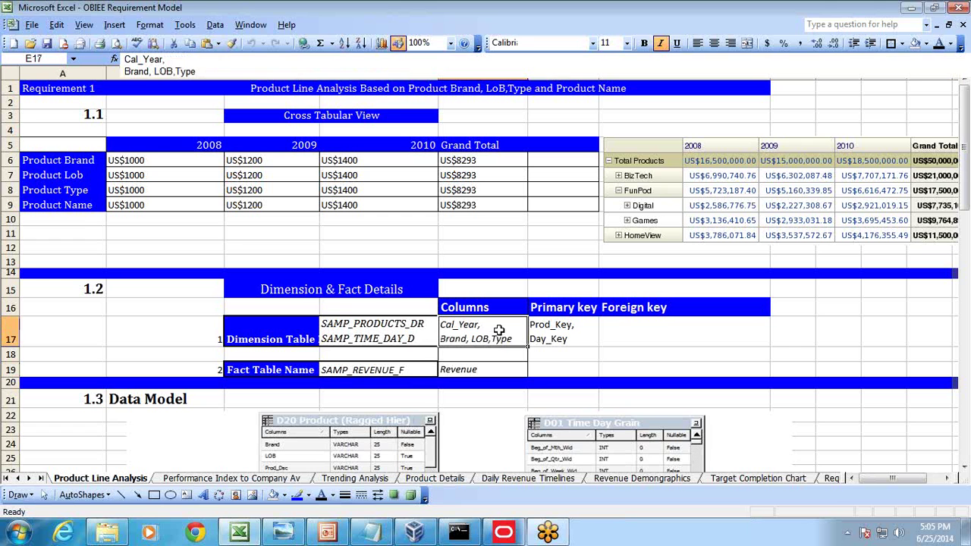
pyautogui.click(546, 326)
pyautogui.click(618, 325)
pyautogui.click(574, 327)
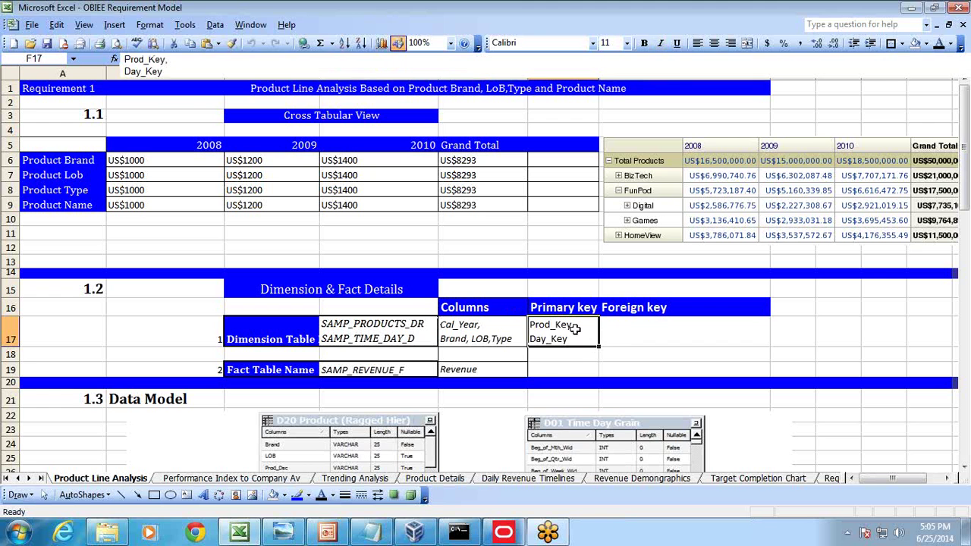
pyautogui.click(414, 533)
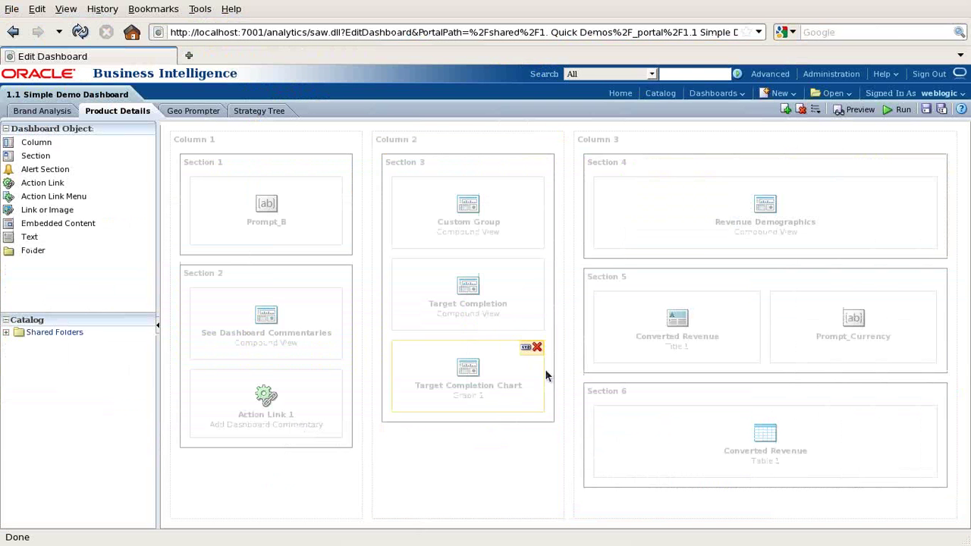
pyautogui.click(588, 538)
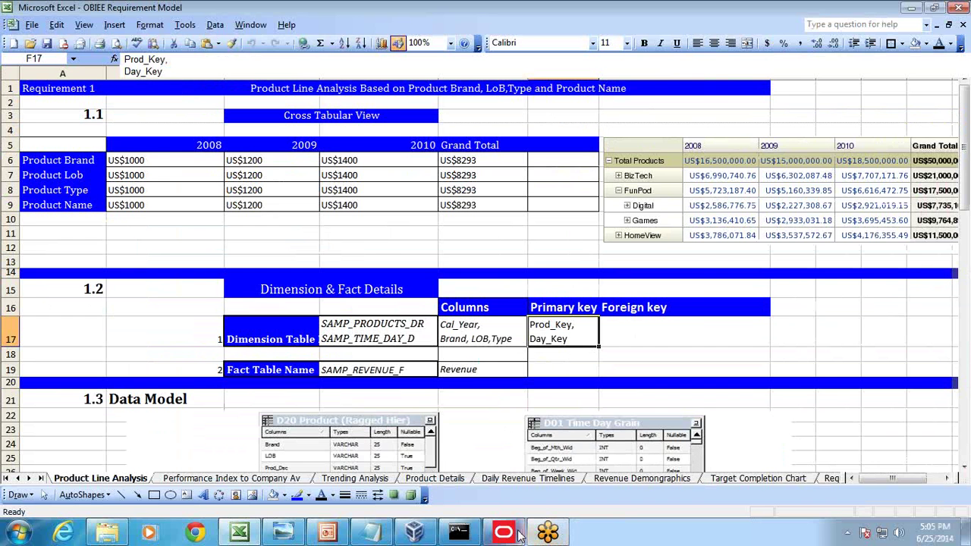
# Switch to the Administration Tool, check out D10 Product (Dynamic Table) and review its columns, keys and foreign keys.
pyautogui.click(506, 533)
pyautogui.click(791, 224)
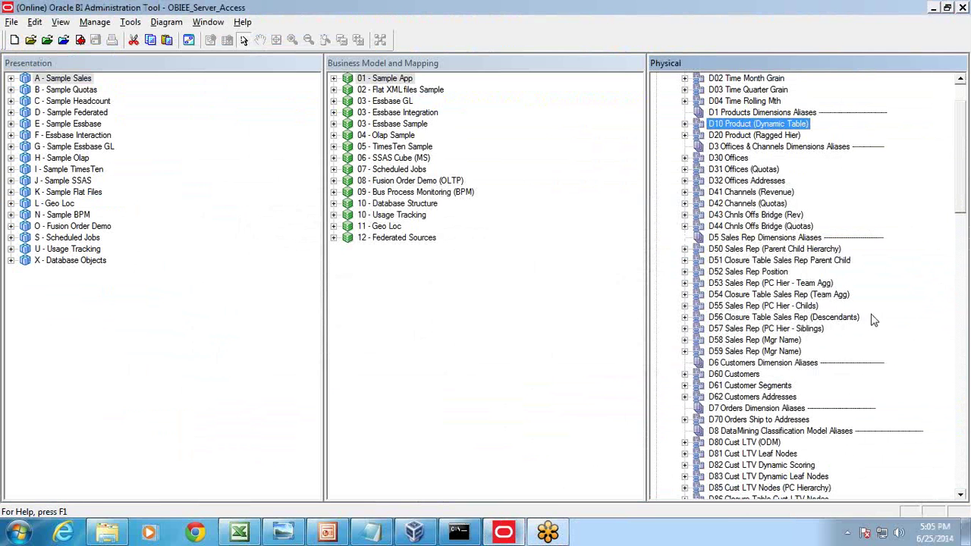
pyautogui.rightClick(761, 126)
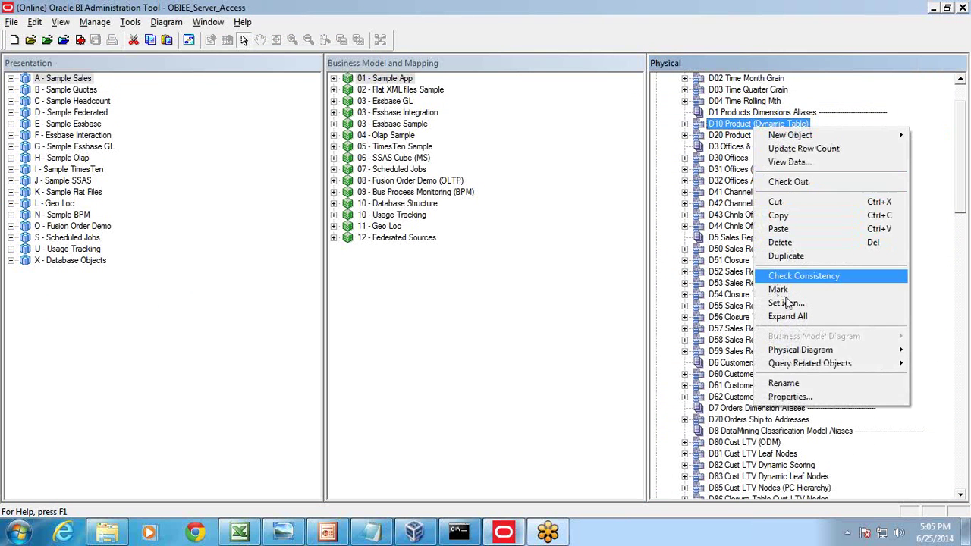
pyautogui.click(805, 402)
pyautogui.click(496, 395)
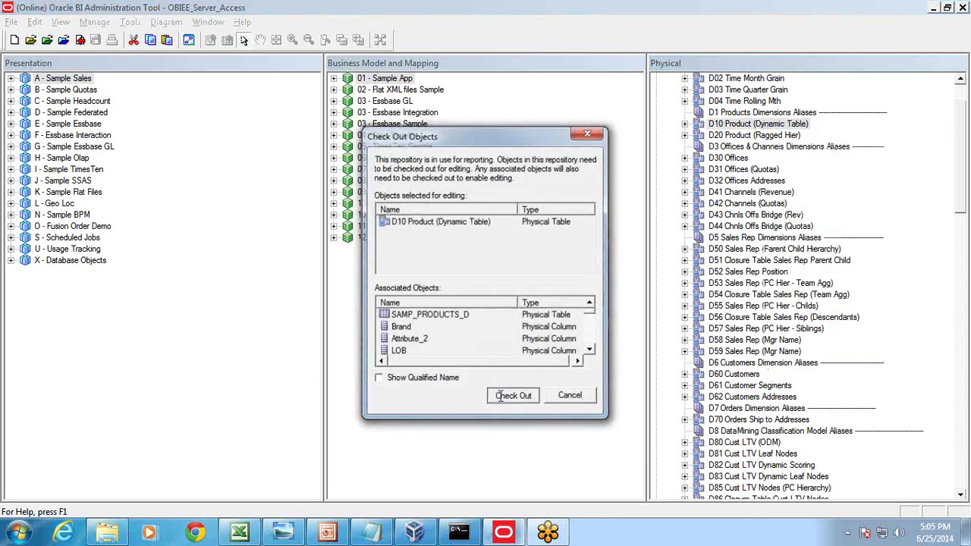
pyautogui.click(407, 118)
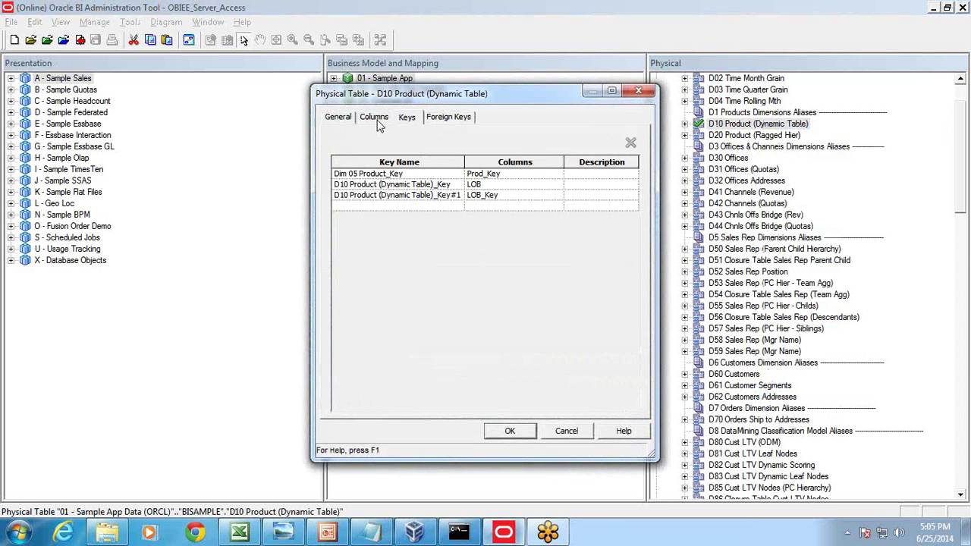
pyautogui.click(375, 118)
pyautogui.click(408, 120)
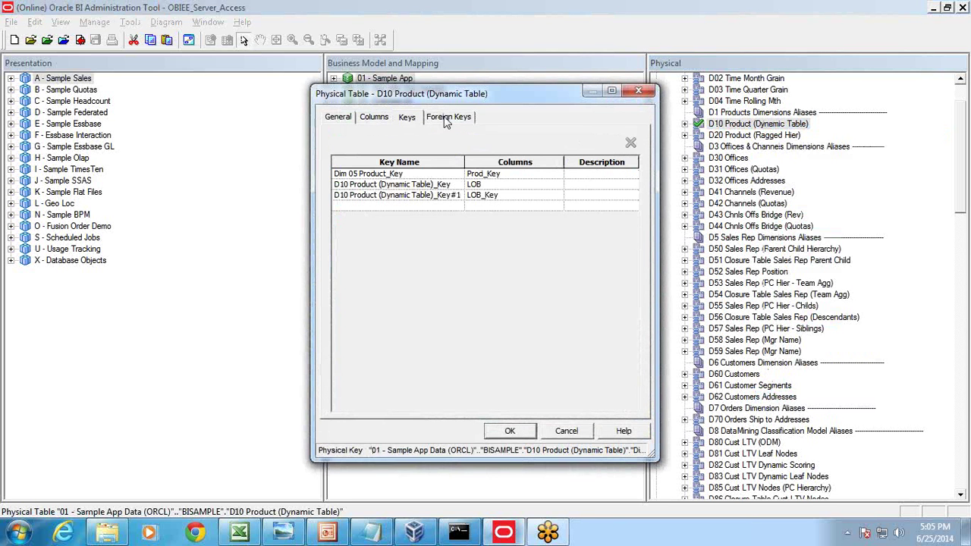
pyautogui.click(446, 120)
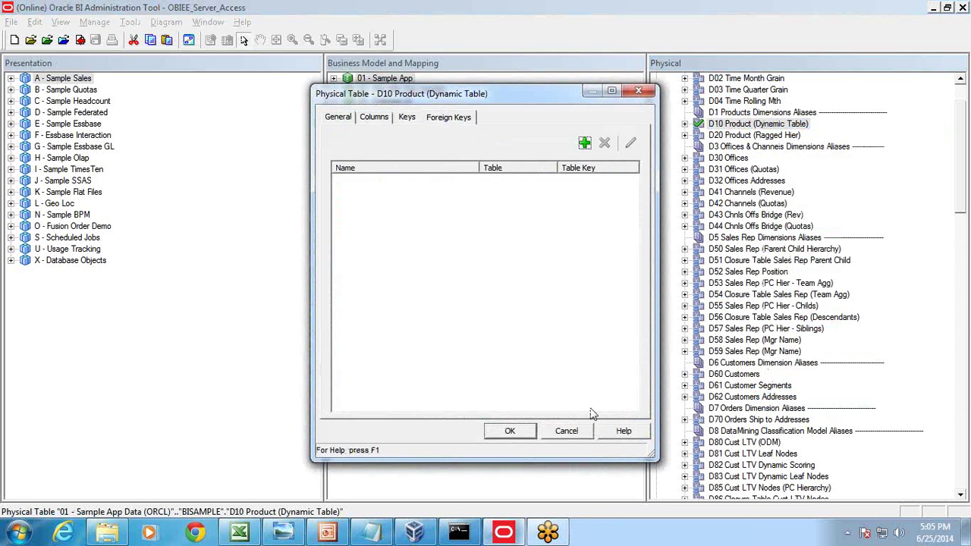
pyautogui.click(568, 431)
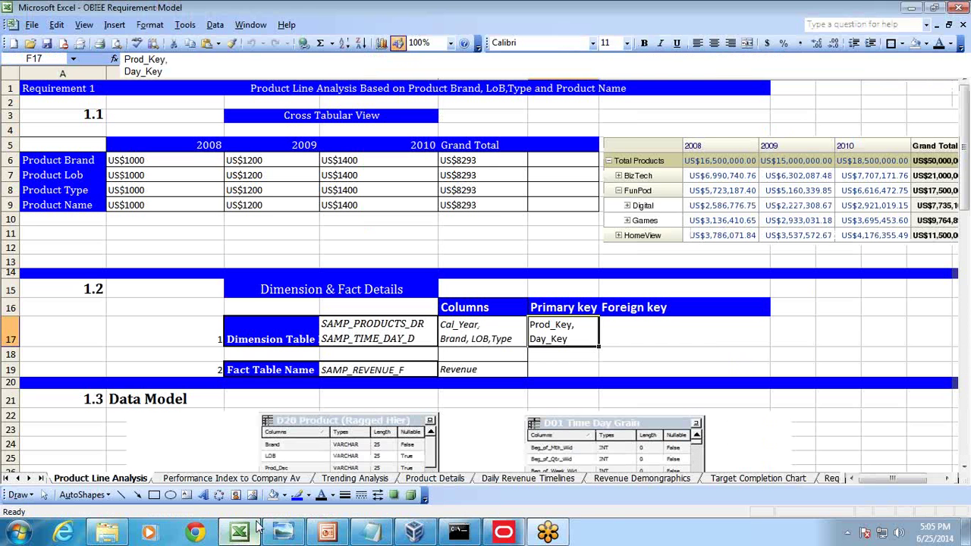
# Return to the Excel requirement and review the dimension and fact table names and the section 1.3 data model diagram.
pyautogui.click(238, 533)
pyautogui.click(337, 330)
pyautogui.click(295, 328)
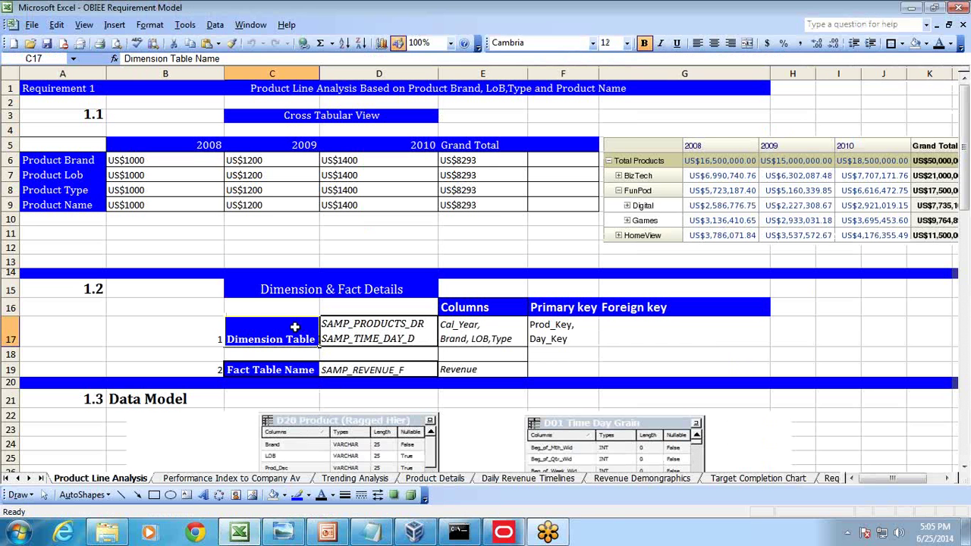
pyautogui.click(285, 367)
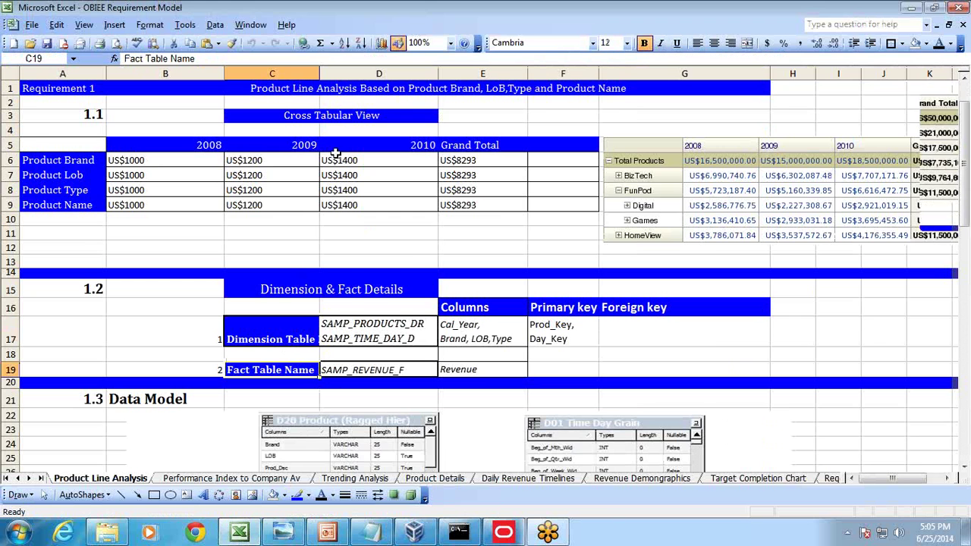
pyautogui.scroll(-3, 330, 148)
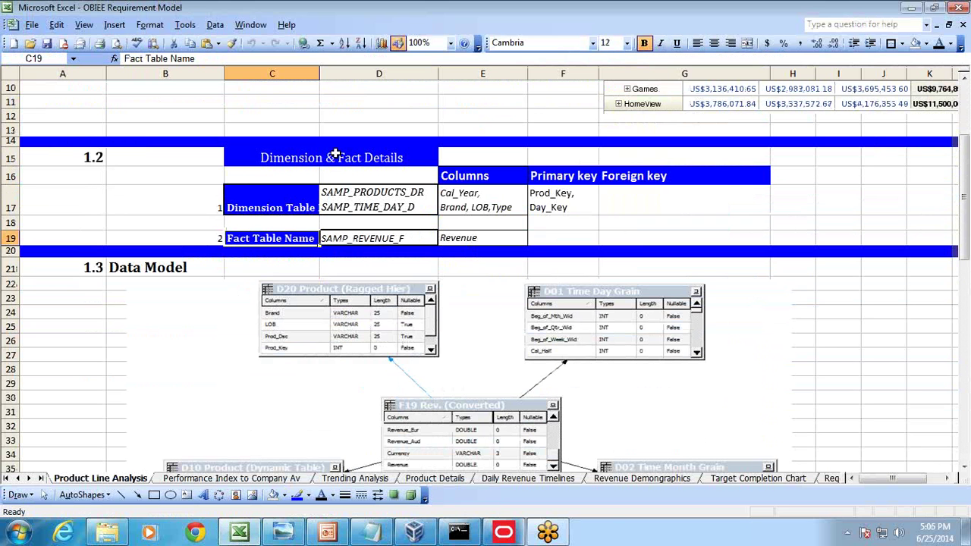
pyautogui.scroll(-4, 335, 155)
pyautogui.scroll(1, 342, 173)
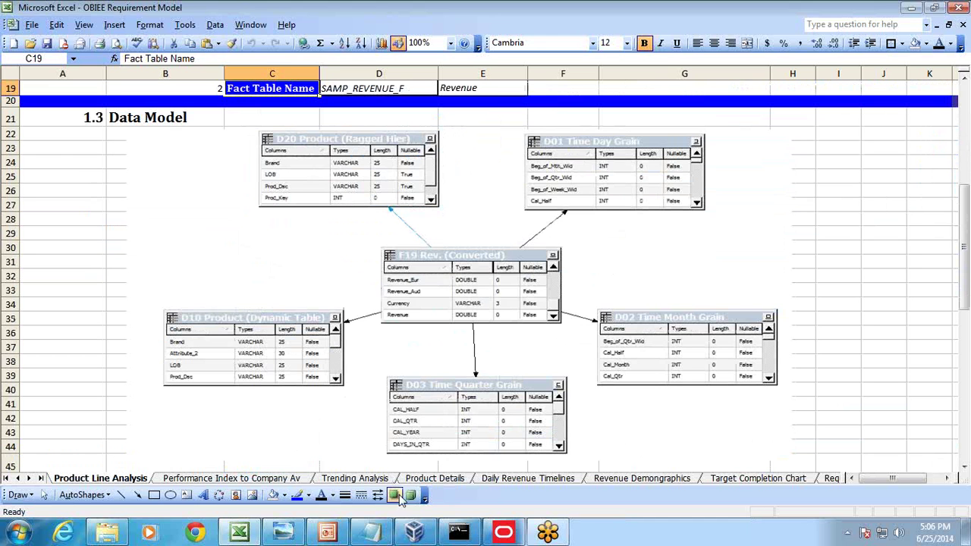
# Switch to the Administration Tool and select the physical tables D01, D02 and D03 Time, D10 Product and D20 Product together.
pyautogui.click(419, 535)
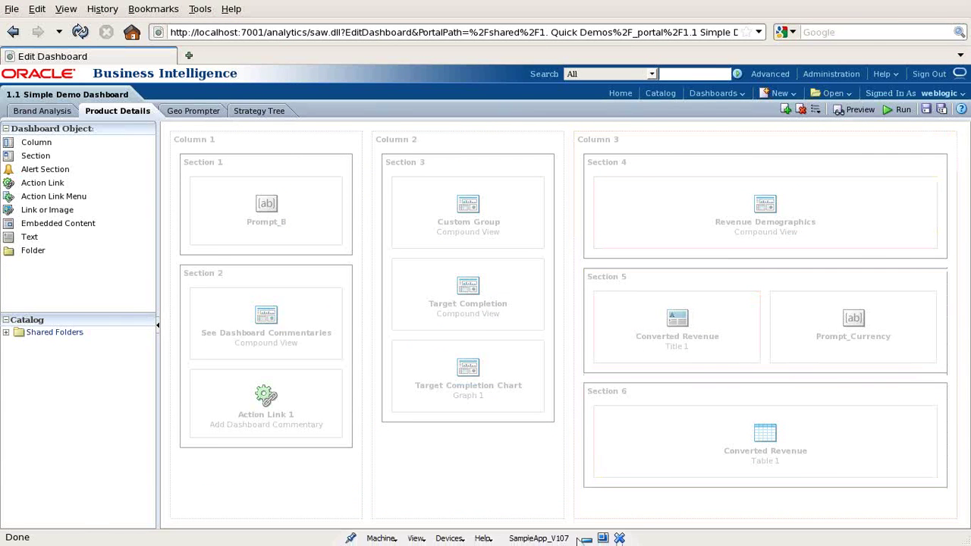
pyautogui.click(586, 538)
pyautogui.click(503, 533)
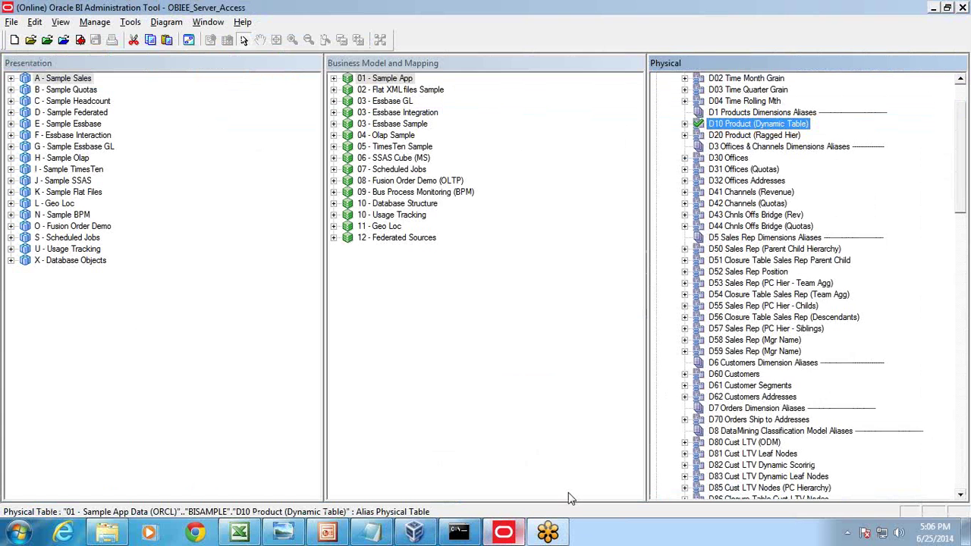
pyautogui.scroll(3, 775, 140)
pyautogui.click(755, 114)
pyautogui.click(755, 125)
pyautogui.keyDown('ctrl'); pyautogui.click(747, 135); pyautogui.keyUp('ctrl')
pyautogui.keyDown('ctrl'); pyautogui.click(747, 146); pyautogui.keyUp('ctrl')
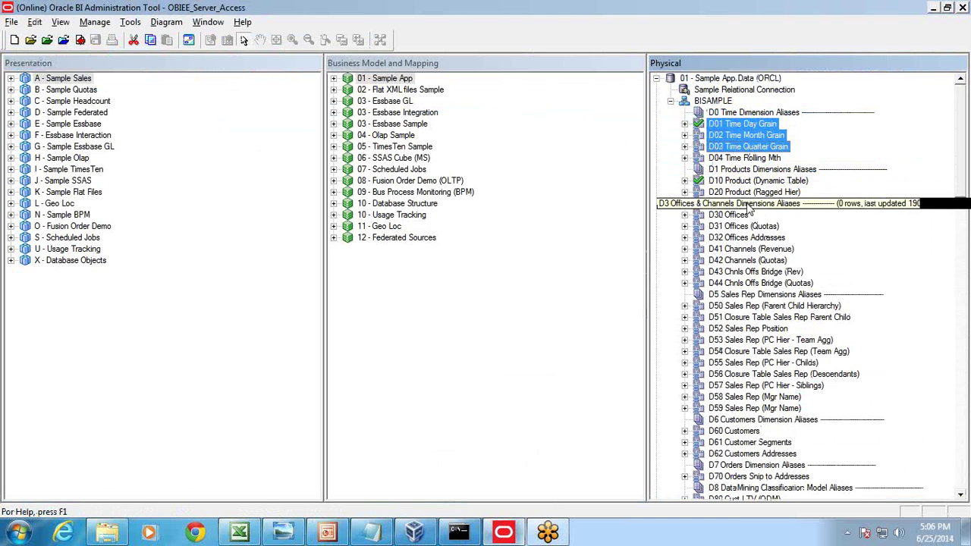
pyautogui.keyDown('ctrl'); pyautogui.click(743, 181); pyautogui.keyUp('ctrl')
pyautogui.keyDown('ctrl'); pyautogui.click(747, 192); pyautogui.keyUp('ctrl')
# Add F19 Rev. (Converted) to the table selection and open the physical diagram of the selected tables.
pyautogui.scroll(-2, 750, 243)
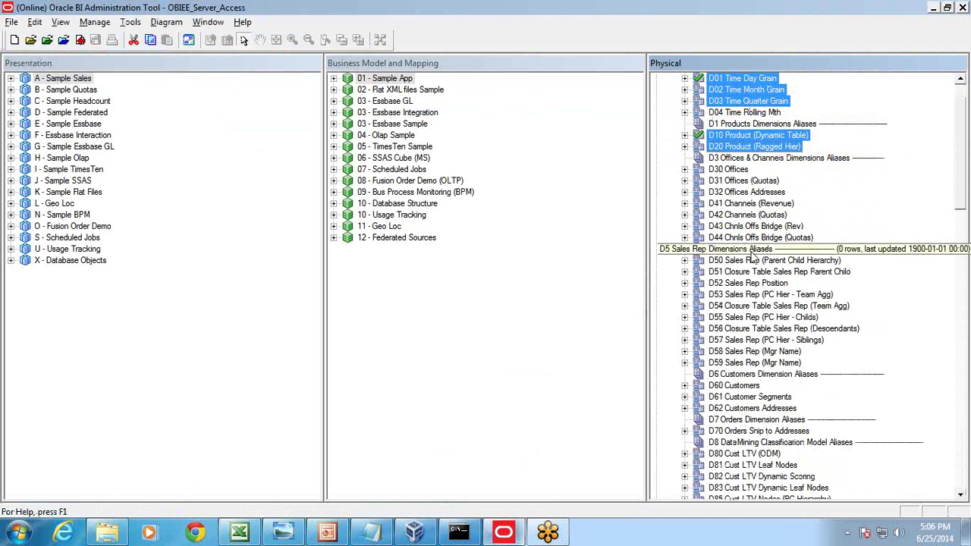
pyautogui.scroll(-1, 751, 294)
pyautogui.scroll(-6, 749, 296)
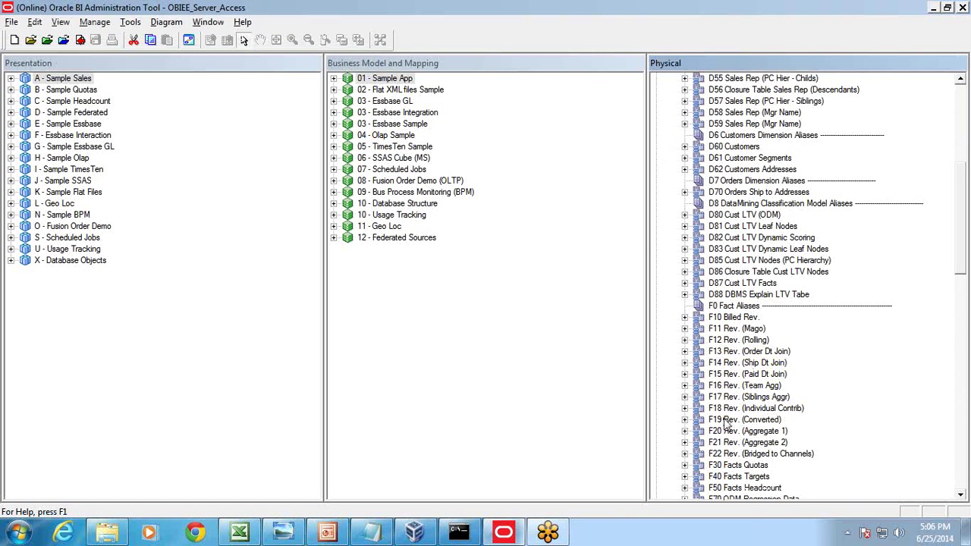
pyautogui.keyDown('ctrl'); pyautogui.click(728, 420); pyautogui.keyUp('ctrl')
pyautogui.scroll(8, 800, 323)
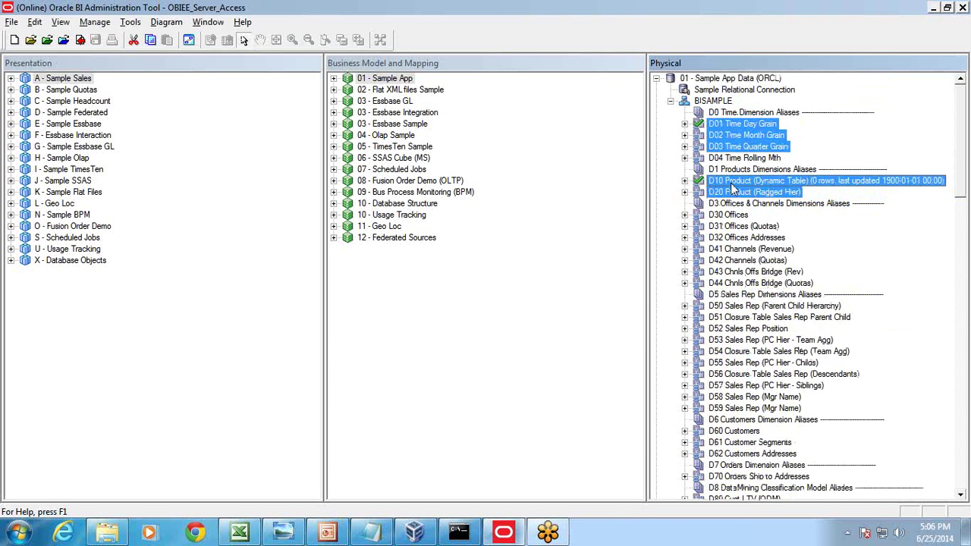
pyautogui.rightClick(732, 188)
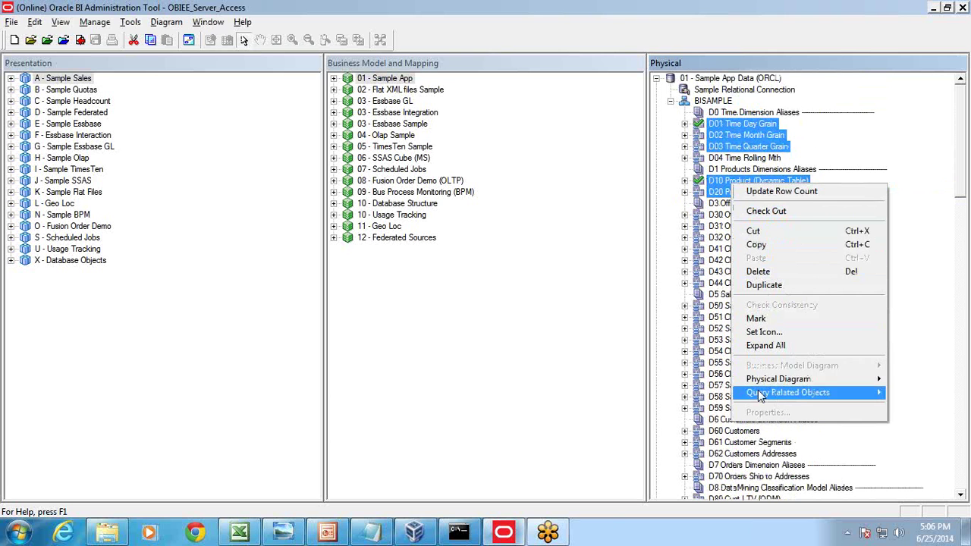
pyautogui.moveTo(766, 383)
pyautogui.click(681, 390)
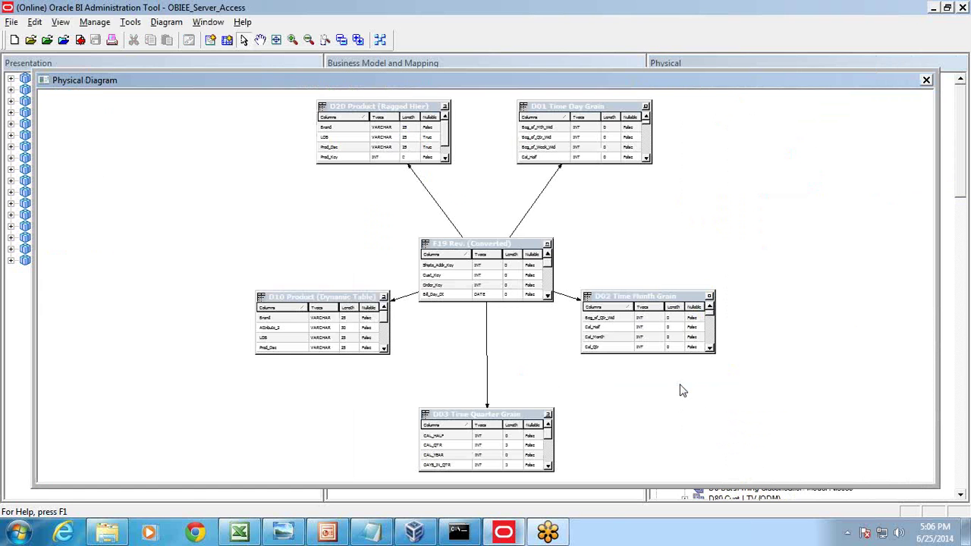
# Check out the join between D20 Product (Ragged Hier) and F19 Rev. (Converted), examine its join expression, and close the diagram.
pyautogui.click(292, 39)
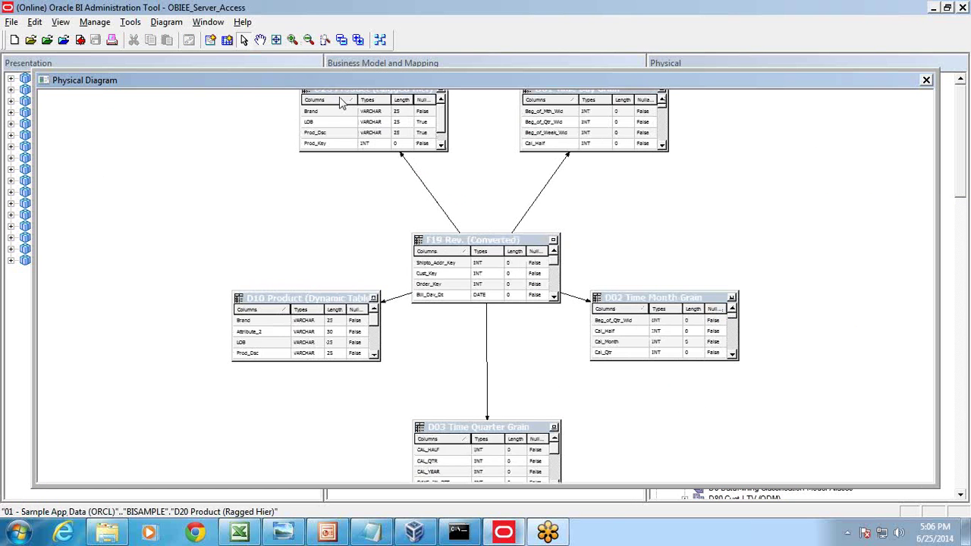
pyautogui.click(291, 39)
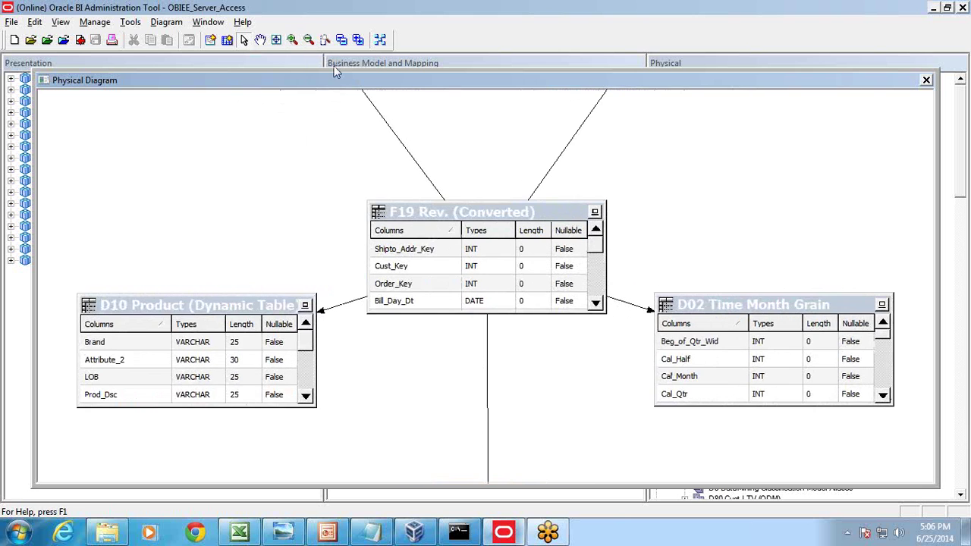
pyautogui.click(260, 39)
pyautogui.moveTo(306, 140); pyautogui.dragTo(398, 289)
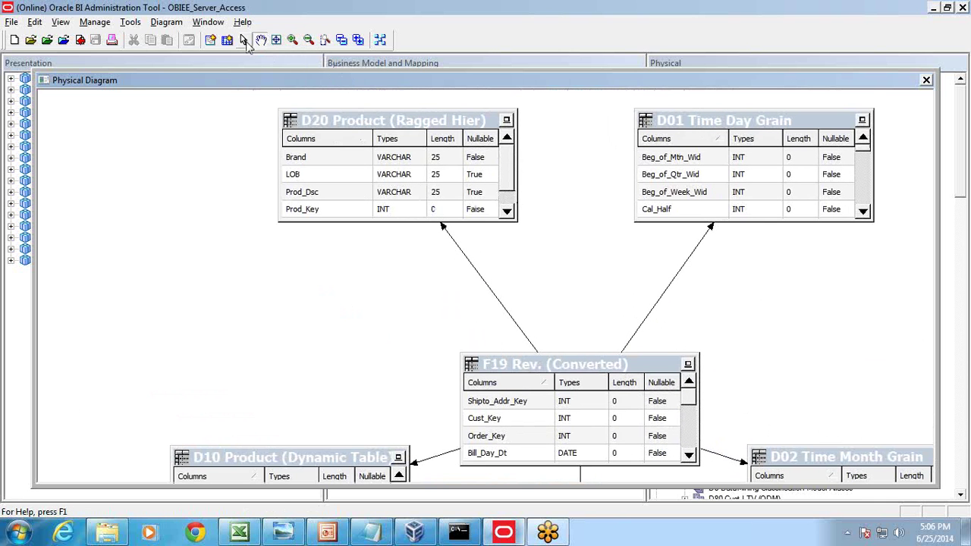
pyautogui.click(244, 42)
pyautogui.doubleClick(458, 249)
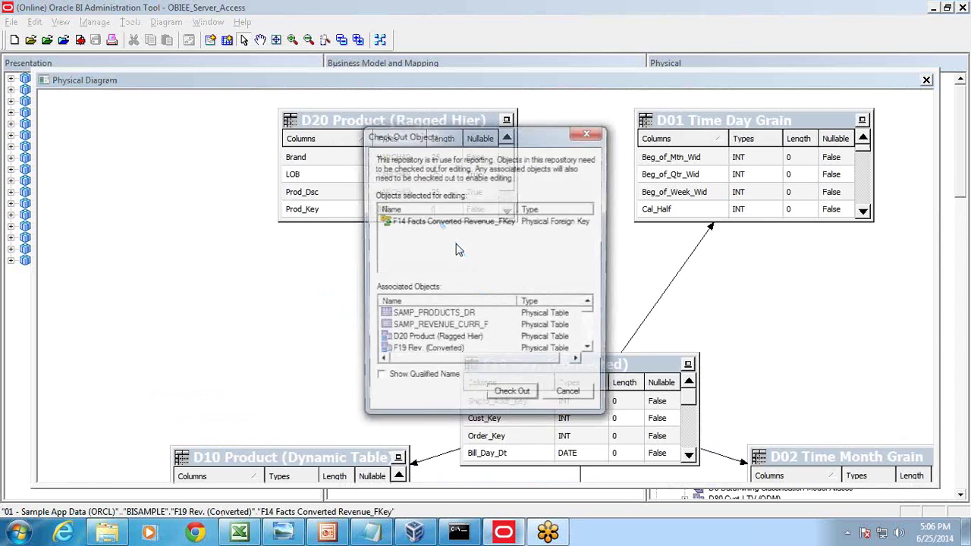
pyautogui.click(510, 396)
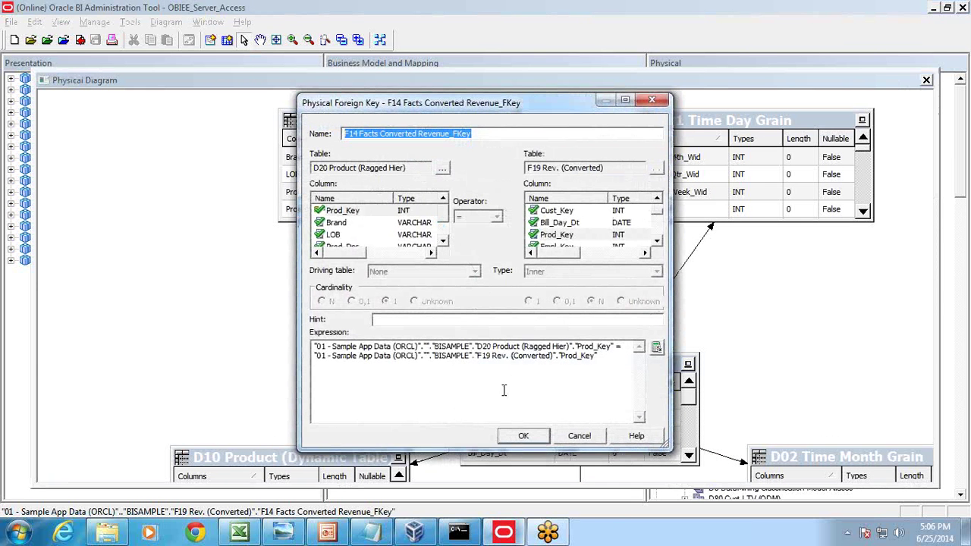
pyautogui.moveTo(607, 356); pyautogui.dragTo(264, 337)
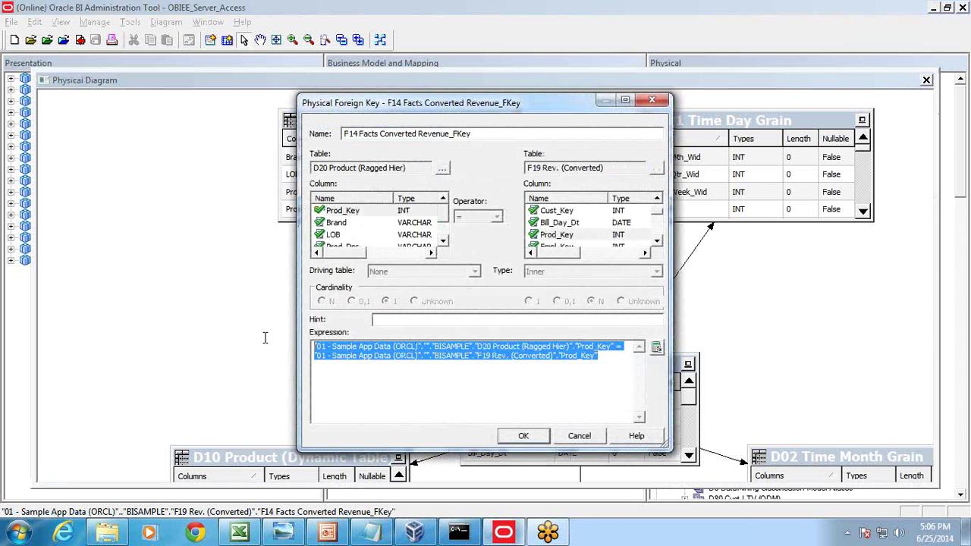
pyautogui.click(523, 435)
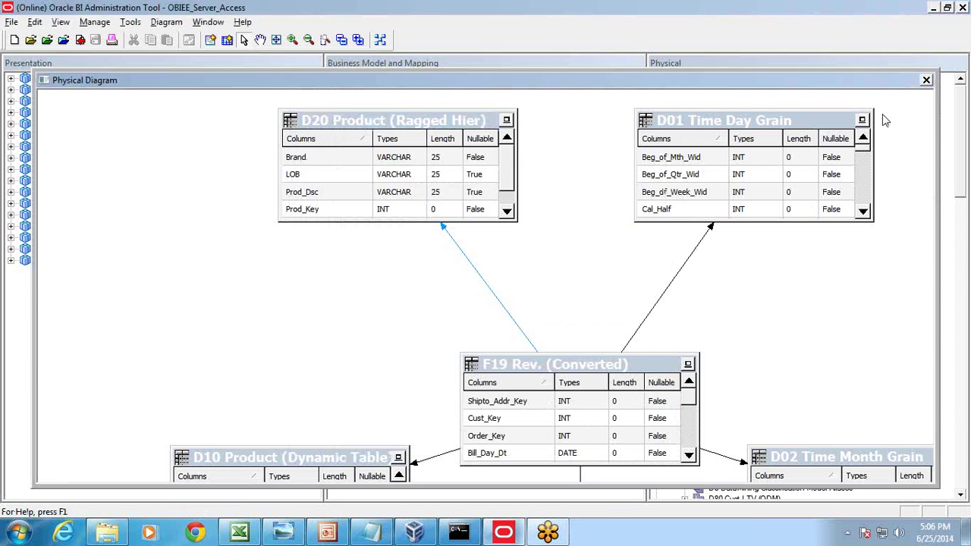
pyautogui.click(926, 80)
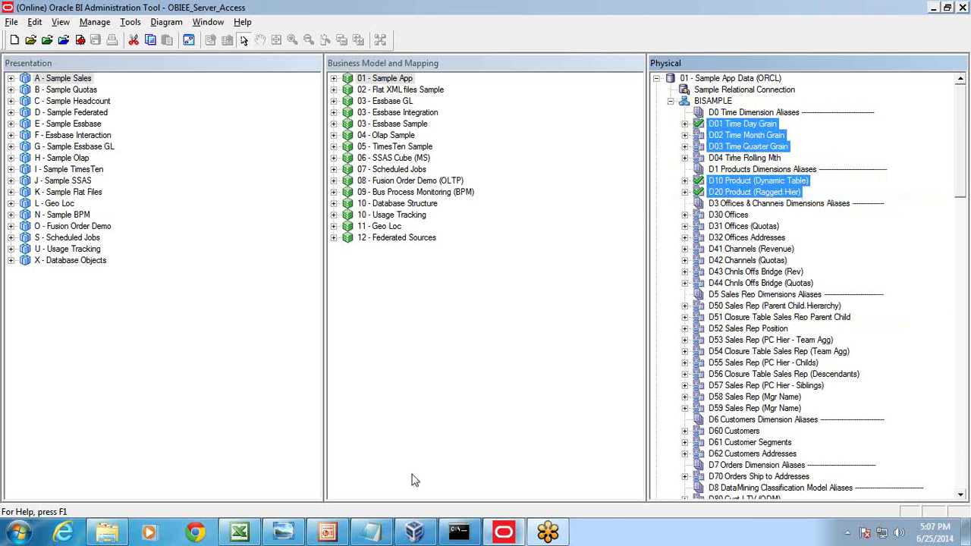
# Switch to Excel and review the section 1.4 Hierarchy through the Product Brand, Product Type and Product LoB levels.
pyautogui.click(372, 532)
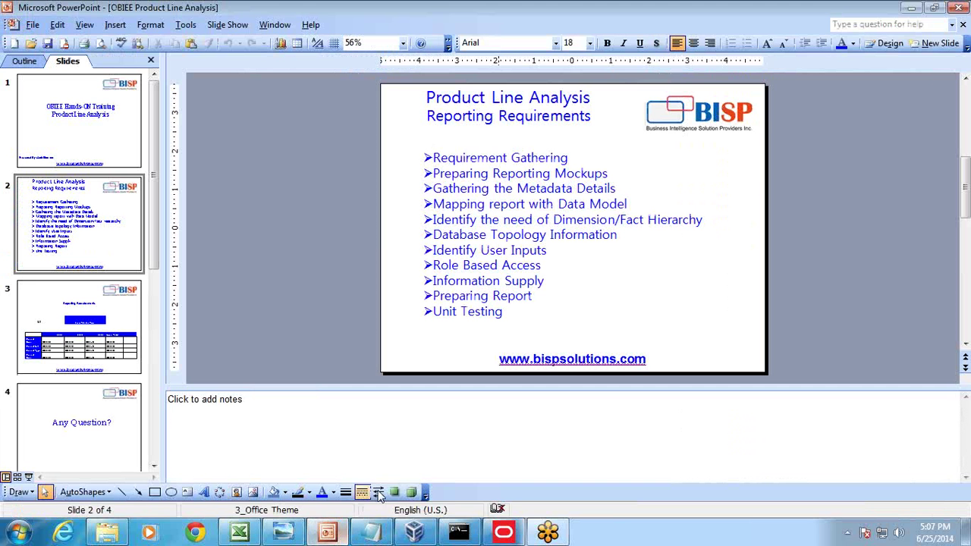
pyautogui.click(240, 533)
pyautogui.scroll(-7, 652, 295)
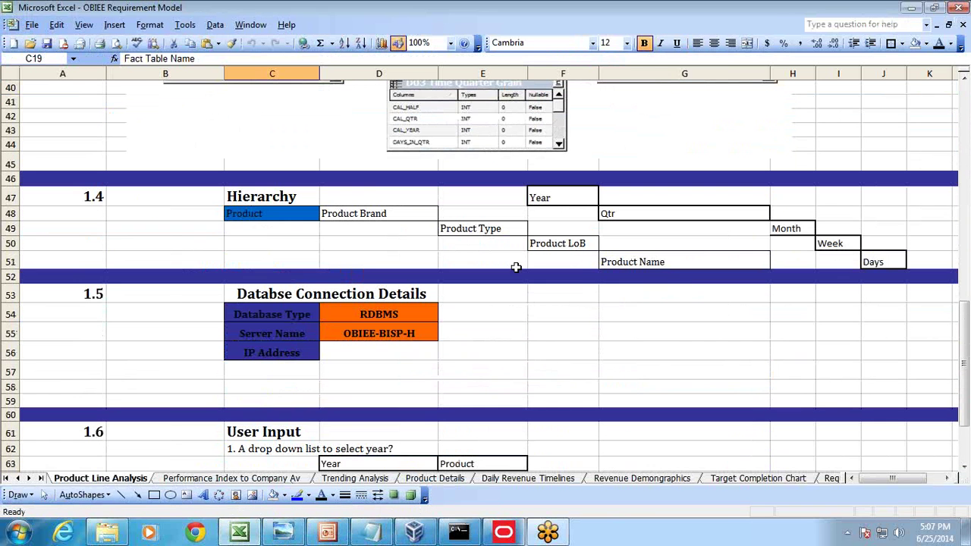
pyautogui.click(284, 197)
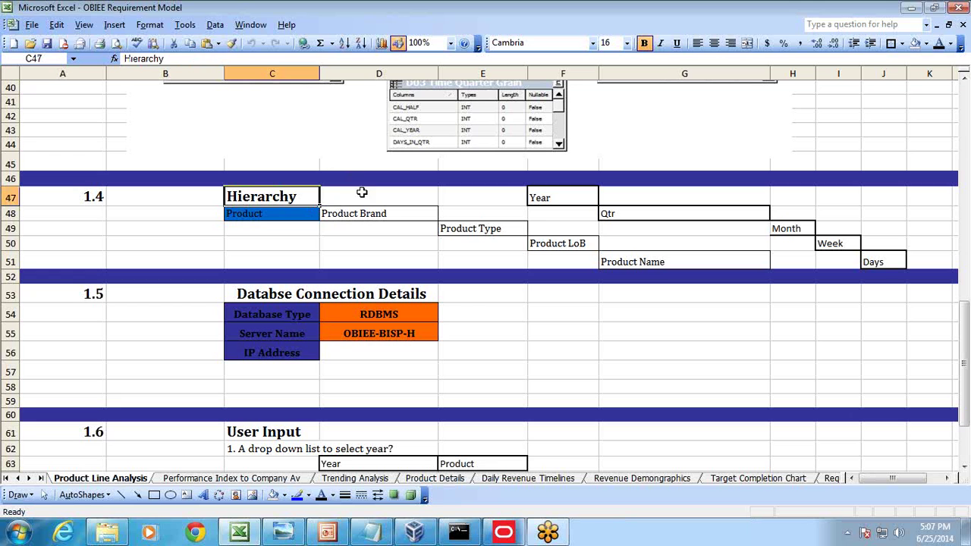
pyautogui.click(391, 213)
pyautogui.click(459, 228)
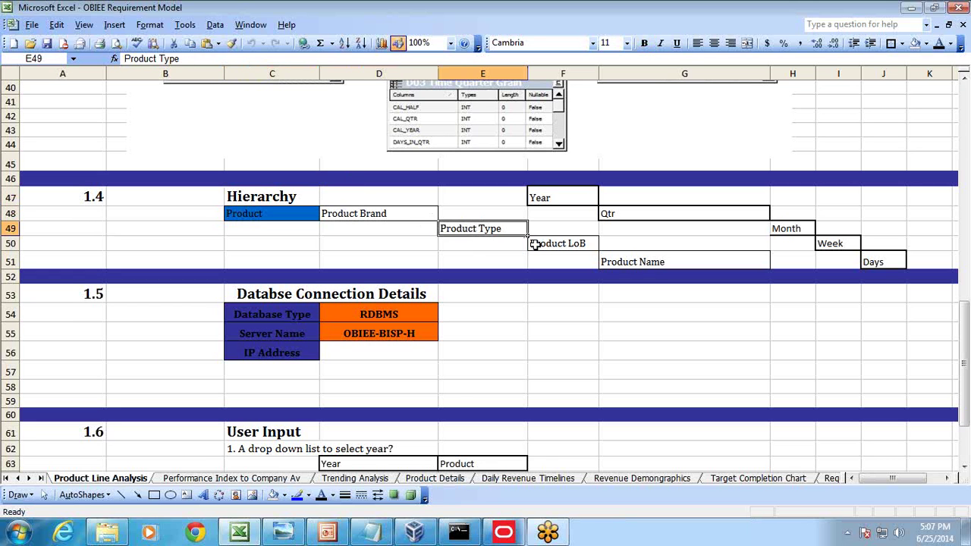
pyautogui.click(534, 244)
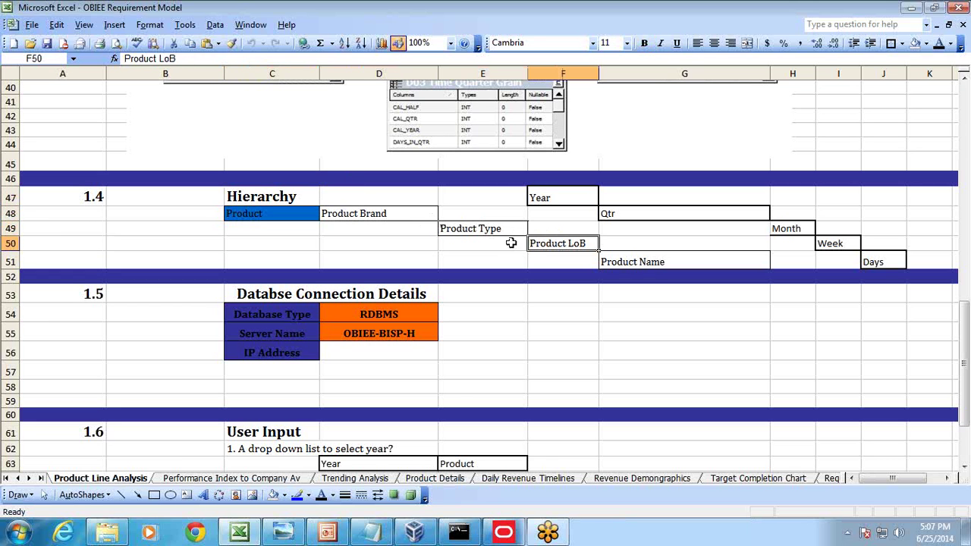
# Trace the full product hierarchy again from Product Brand through Product Type and Product LoB down to Product Name.
pyautogui.click(418, 218)
pyautogui.click(476, 229)
pyautogui.click(557, 247)
pyautogui.click(606, 260)
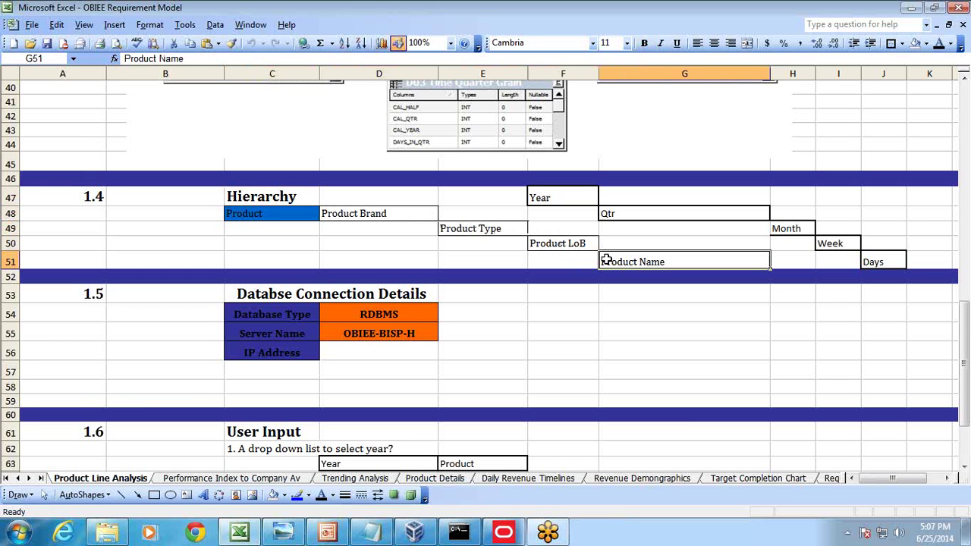
pyautogui.click(399, 214)
pyautogui.click(466, 225)
pyautogui.click(543, 233)
pyautogui.click(622, 258)
# Switch to the Oracle BI Administration Tool and expand Products Hierarchy to Total Products in the A - Sample Sales subject area.
pyautogui.click(502, 533)
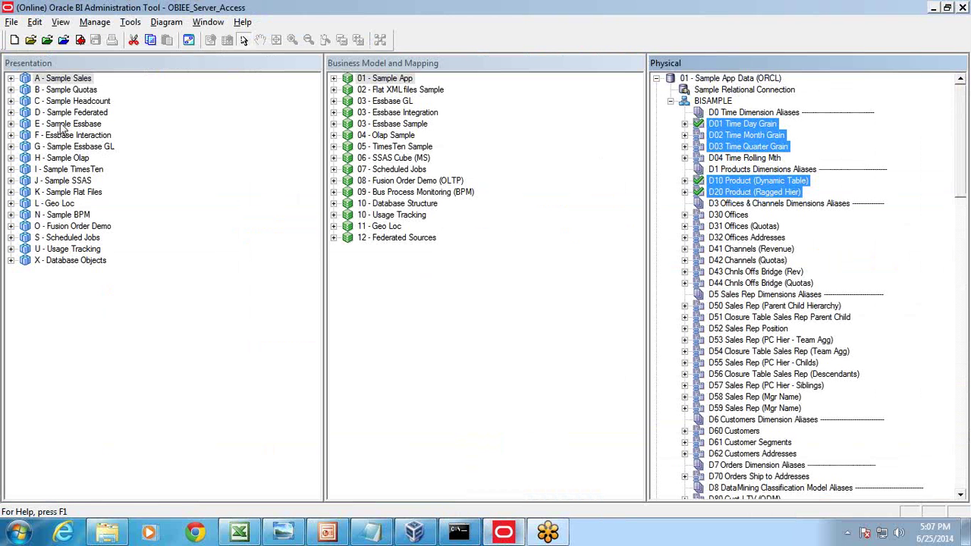
pyautogui.click(11, 79)
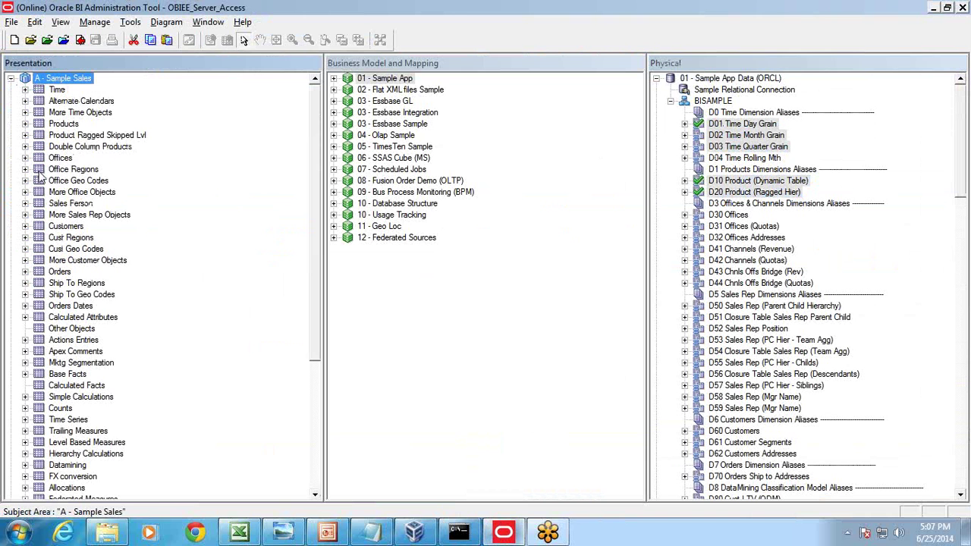
pyautogui.click(25, 124)
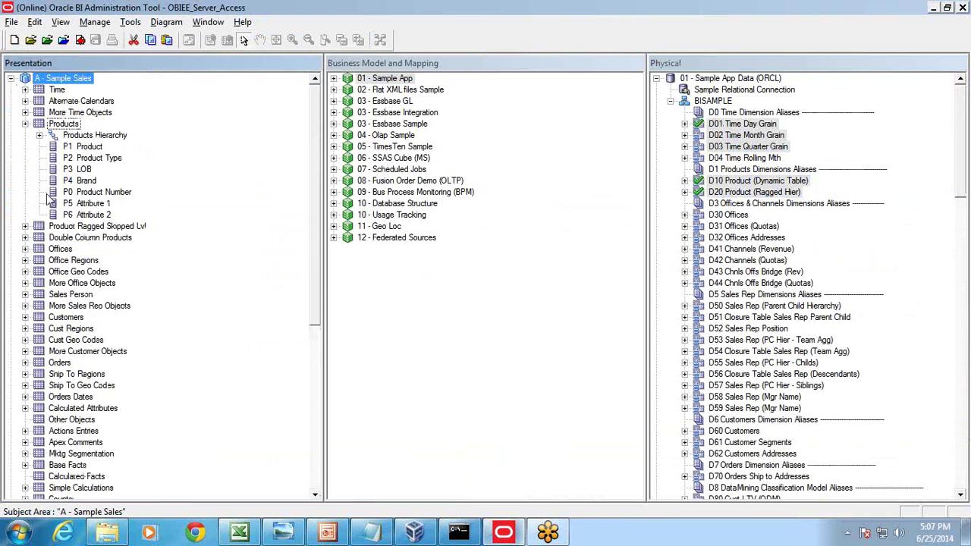
pyautogui.click(38, 135)
pyautogui.click(53, 146)
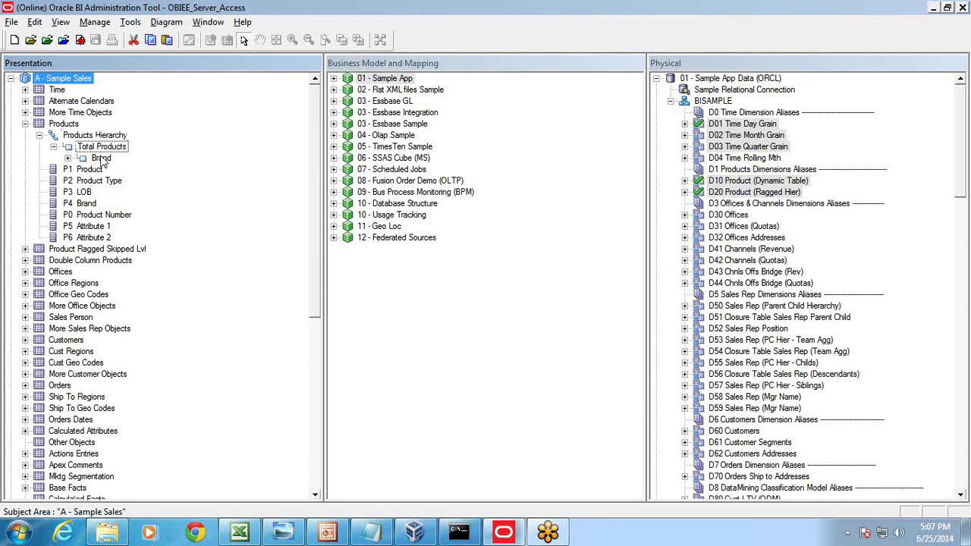
# Walk through the product levels below Total Products, from Brand through LOB and Type to Product.
pyautogui.click(101, 158)
pyautogui.click(68, 157)
pyautogui.click(96, 169)
pyautogui.click(81, 169)
pyautogui.click(110, 181)
pyautogui.click(96, 180)
pyautogui.click(127, 193)
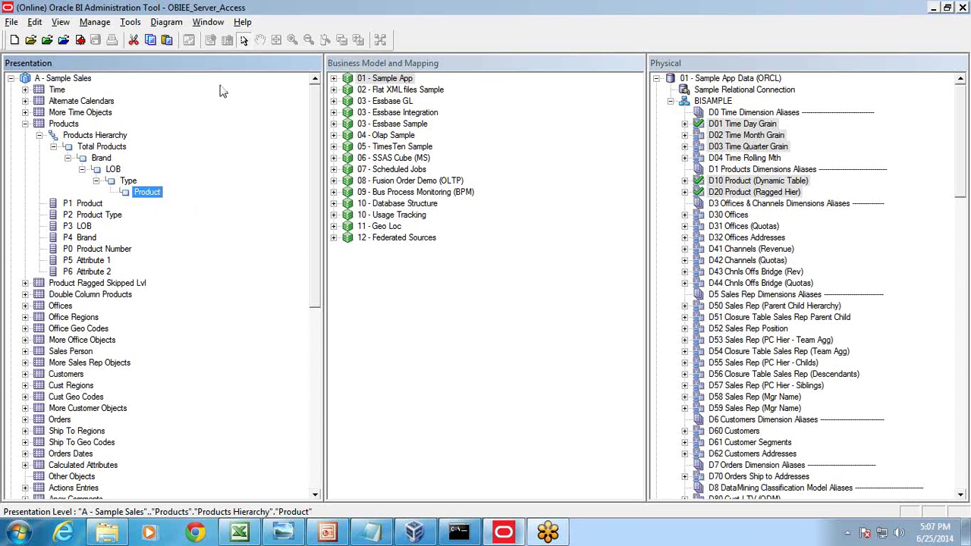
# Return to the Excel requirement sheet and review the Product Brand, Product Type, Year and Qtr levels in section 1.4 Hierarchy.
pyautogui.click(327, 532)
pyautogui.click(331, 533)
pyautogui.click(240, 532)
pyautogui.click(346, 215)
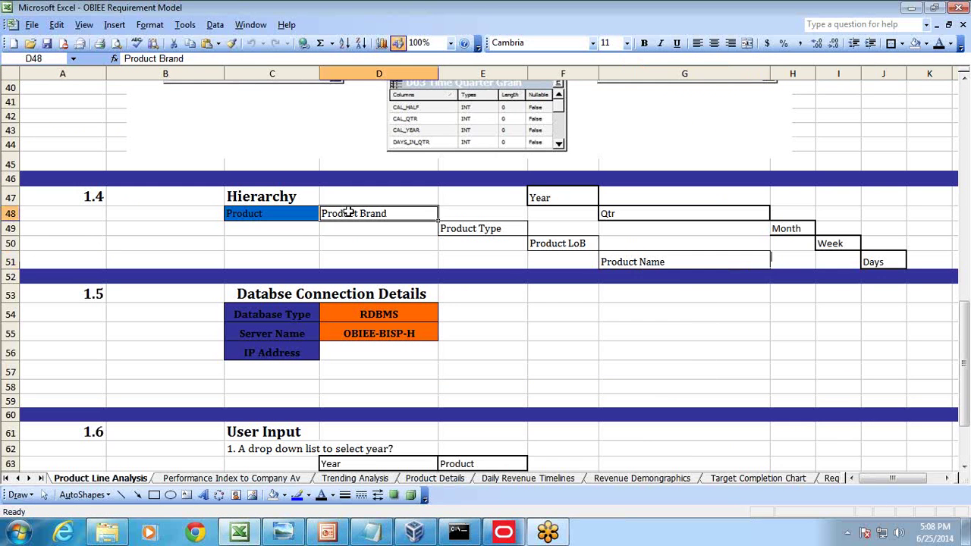
pyautogui.click(448, 227)
pyautogui.click(365, 211)
pyautogui.click(533, 202)
pyautogui.click(602, 212)
pyautogui.click(586, 200)
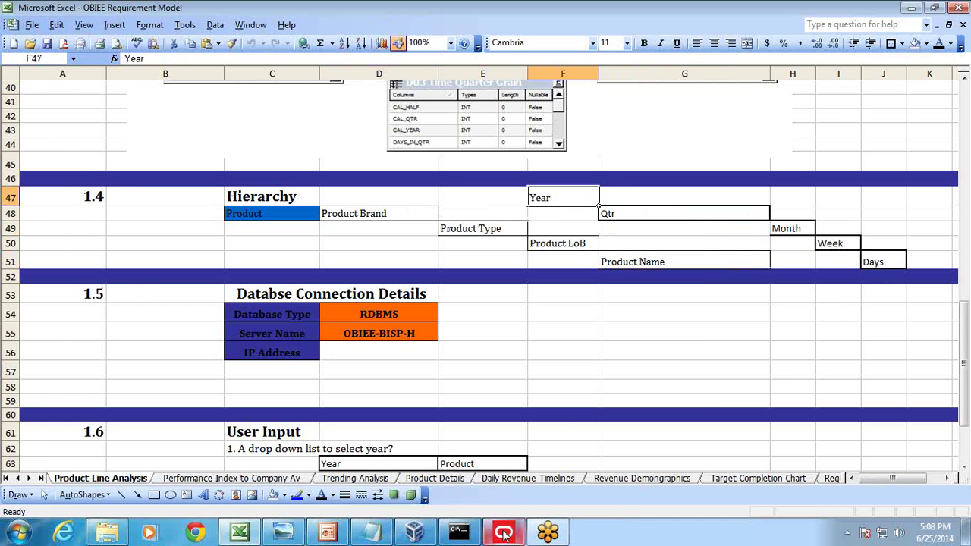
# Switch to the Oracle BI Administration Tool and expand the Time table's Time Hierarchy to the levels under Total Time.
pyautogui.click(504, 533)
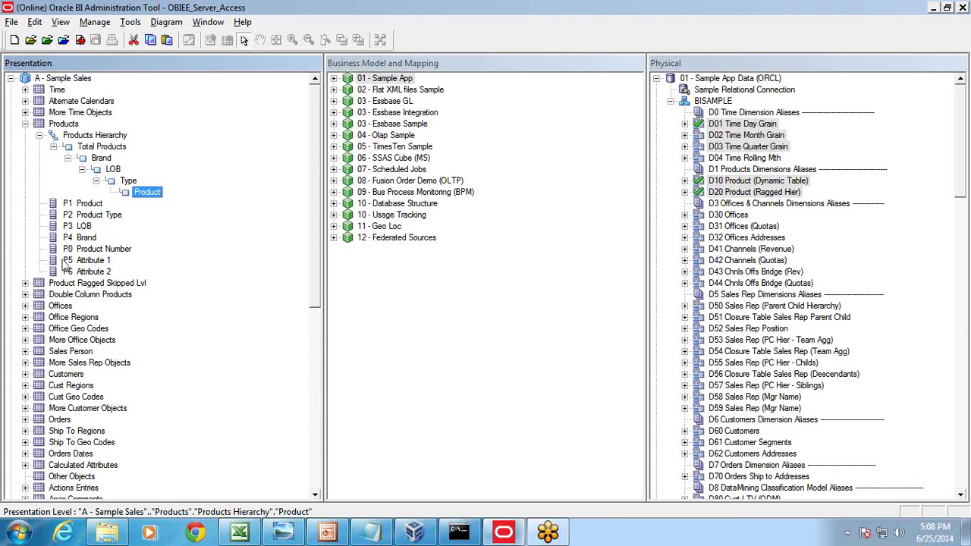
pyautogui.click(25, 90)
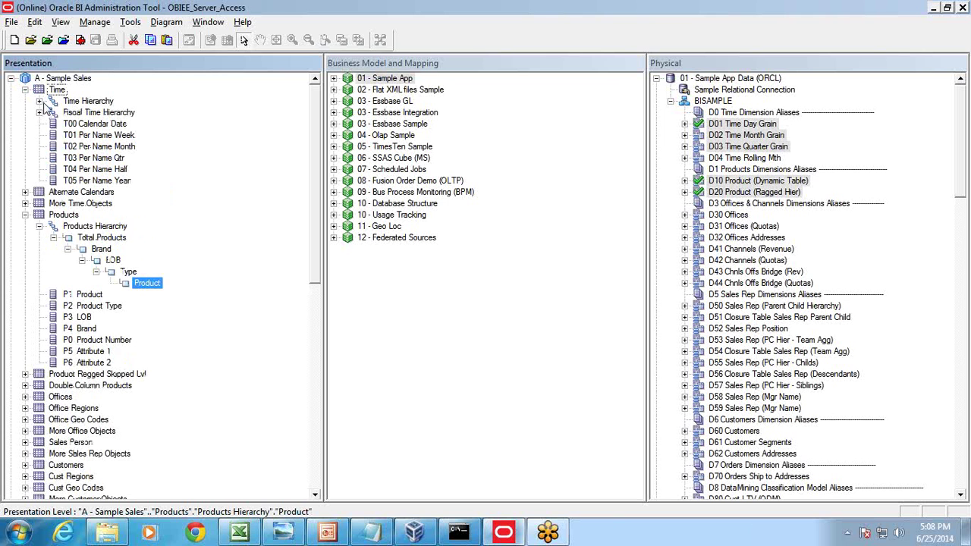
pyautogui.click(39, 101)
pyautogui.click(53, 112)
# Walk through the Time Hierarchy levels from Year through Quarter, Month and Week down to Day.
pyautogui.click(99, 123)
pyautogui.click(67, 124)
pyautogui.click(97, 135)
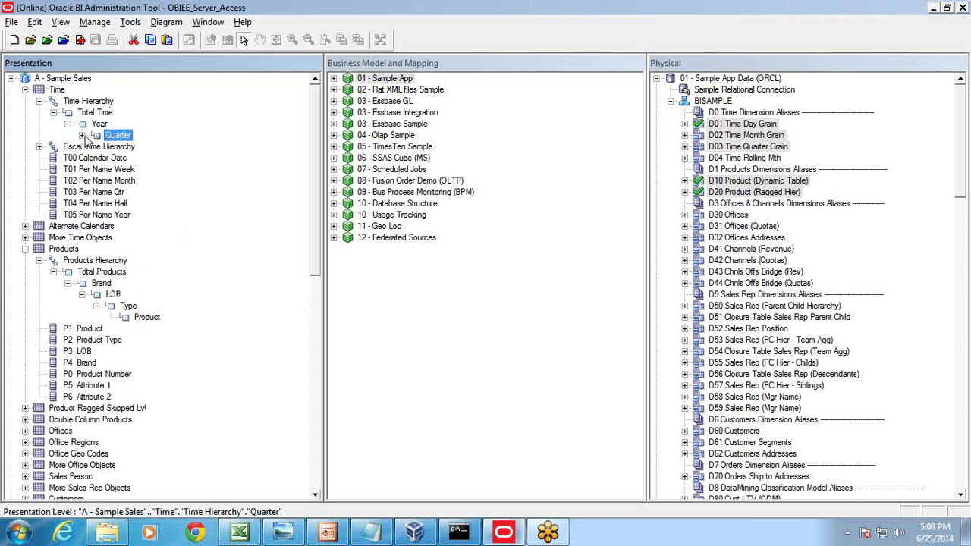
pyautogui.click(82, 135)
pyautogui.click(111, 147)
pyautogui.click(96, 146)
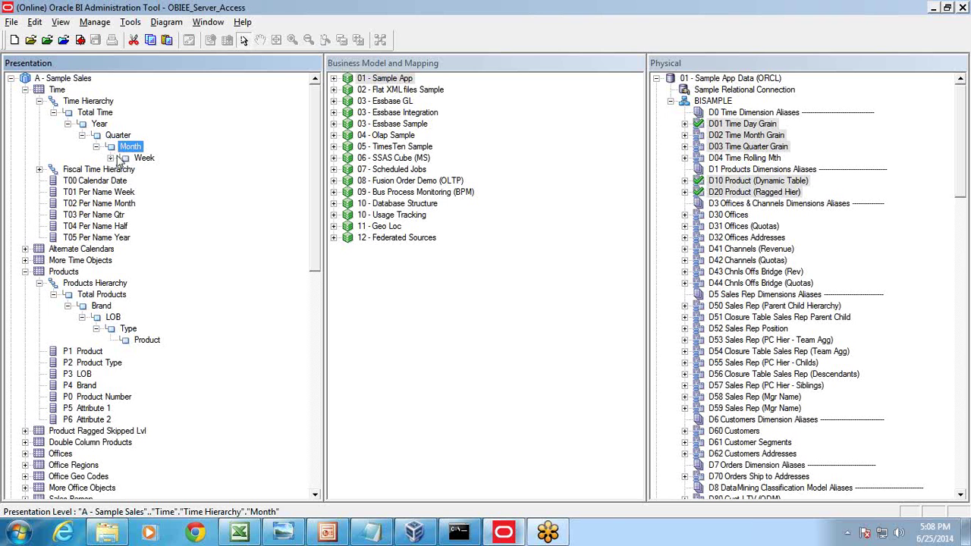
pyautogui.click(110, 158)
pyautogui.click(140, 170)
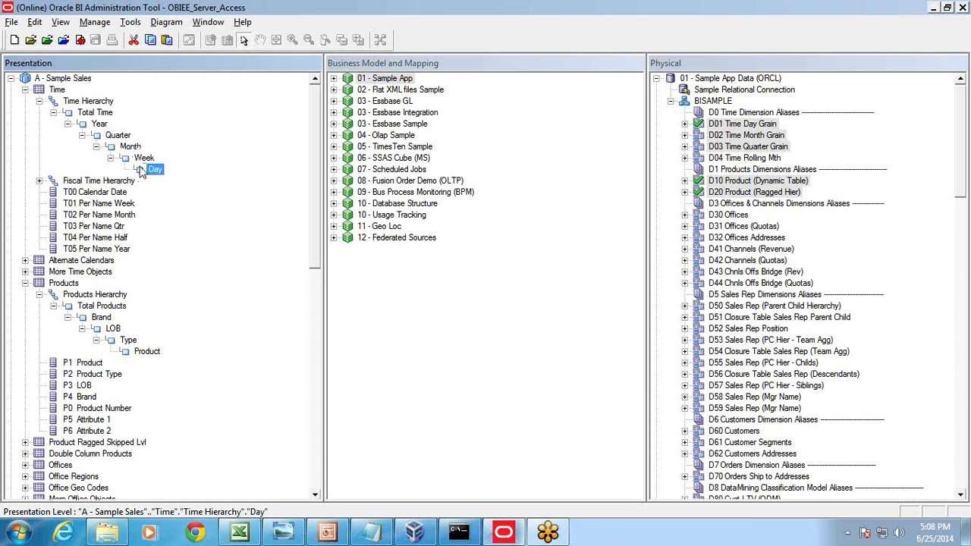
# Return to Excel and review the database type, server name and IP address rows in section 1.5.
pyautogui.click(239, 533)
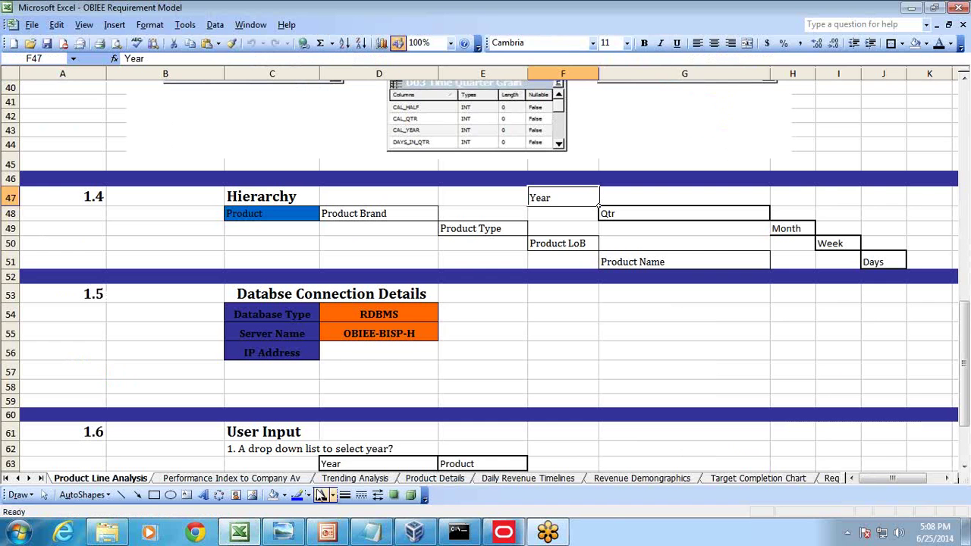
pyautogui.scroll(-3, 489, 366)
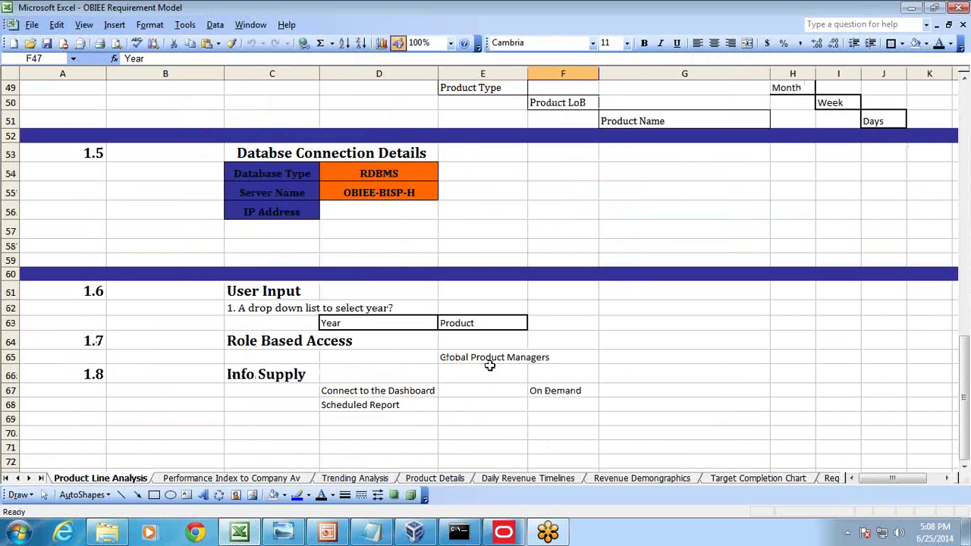
pyautogui.click(460, 216)
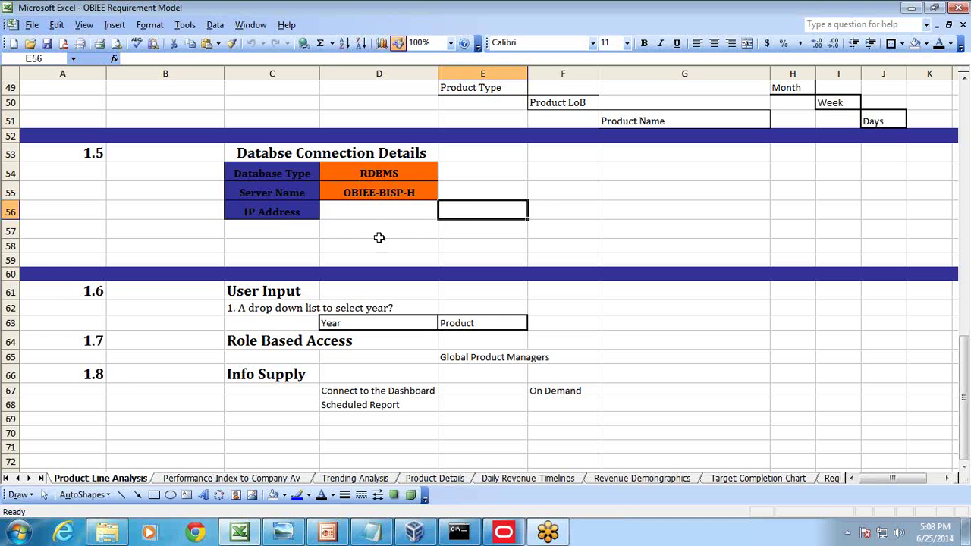
pyautogui.click(271, 176)
pyautogui.click(358, 176)
pyautogui.click(286, 192)
pyautogui.click(352, 190)
pyautogui.click(291, 208)
pyautogui.click(338, 208)
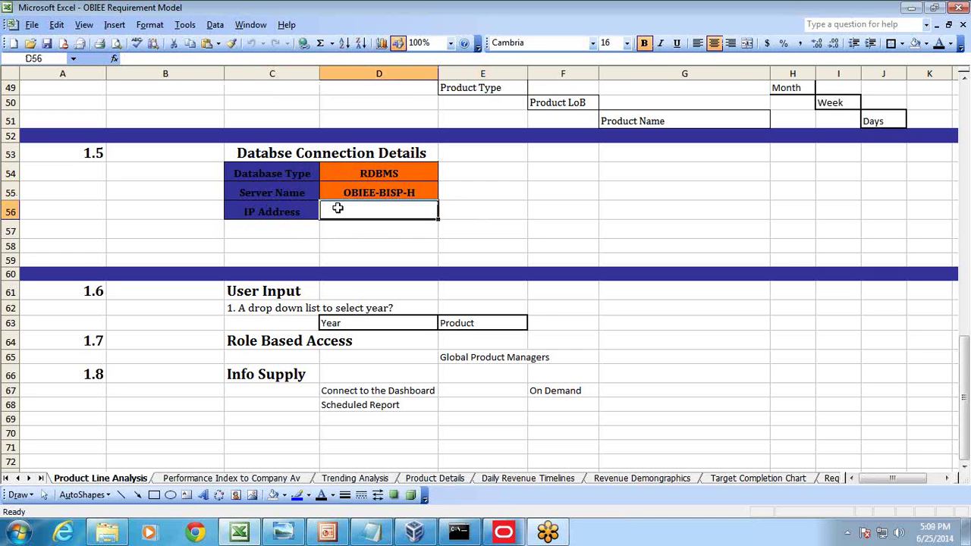
# Review section 1.6 User Input and its Year and Product prompts.
pyautogui.scroll(-2, 338, 207)
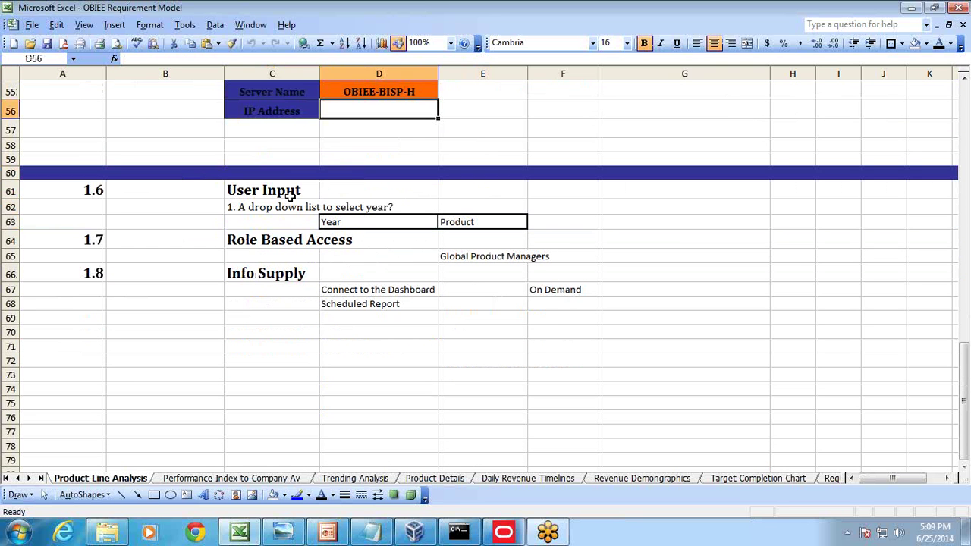
pyautogui.click(288, 193)
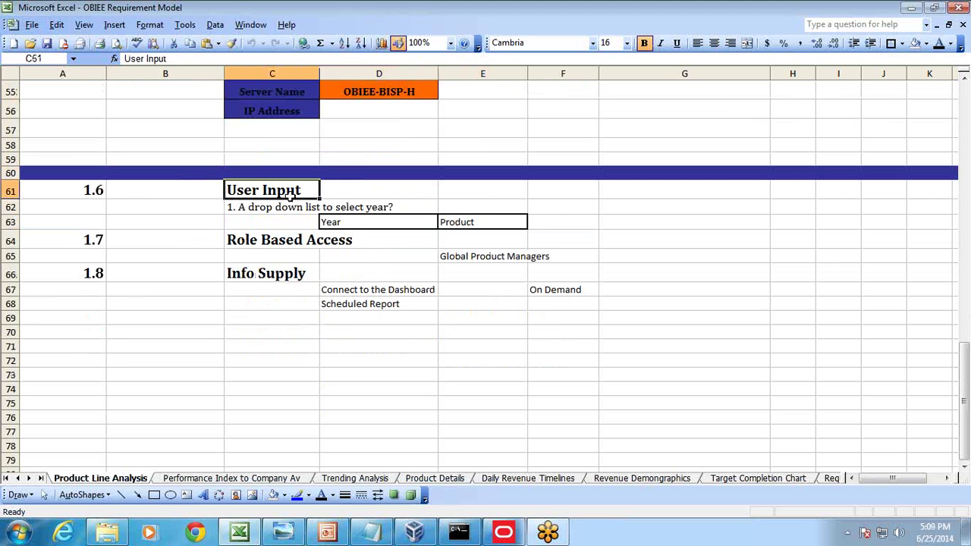
pyautogui.click(354, 219)
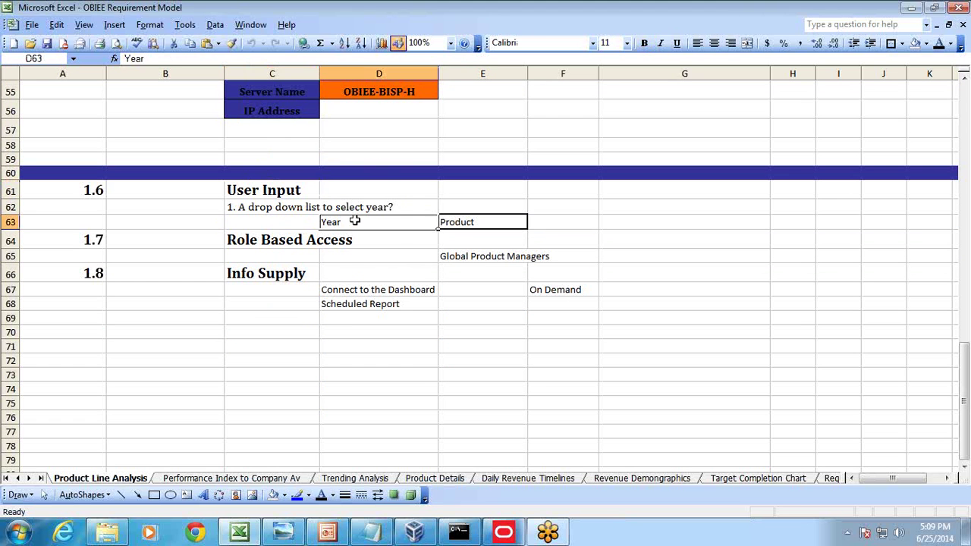
pyautogui.click(467, 210)
pyautogui.click(466, 220)
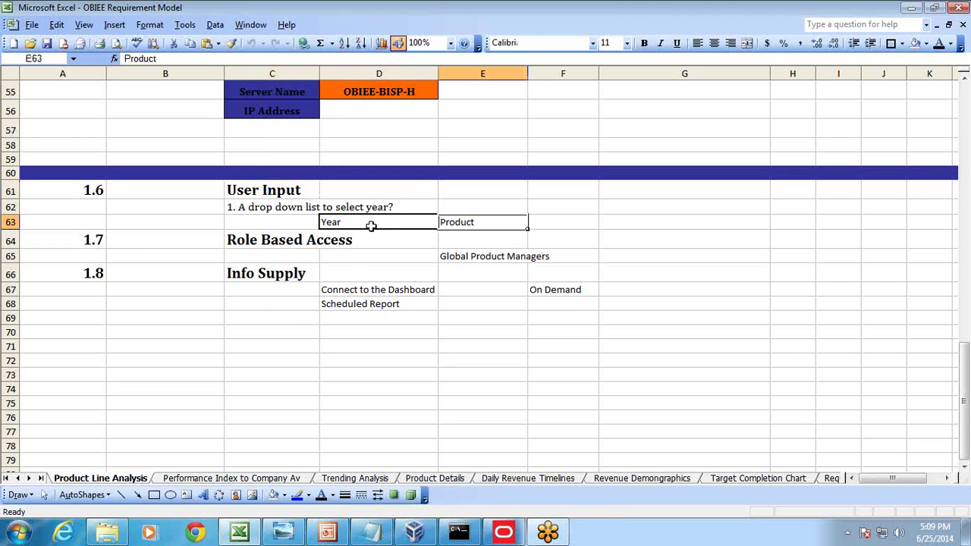
# Switch to Oracle Business Intelligence, go through the 0.1 General Index dashboard to Brand Analysis, and view its Product Details page.
pyautogui.click(414, 531)
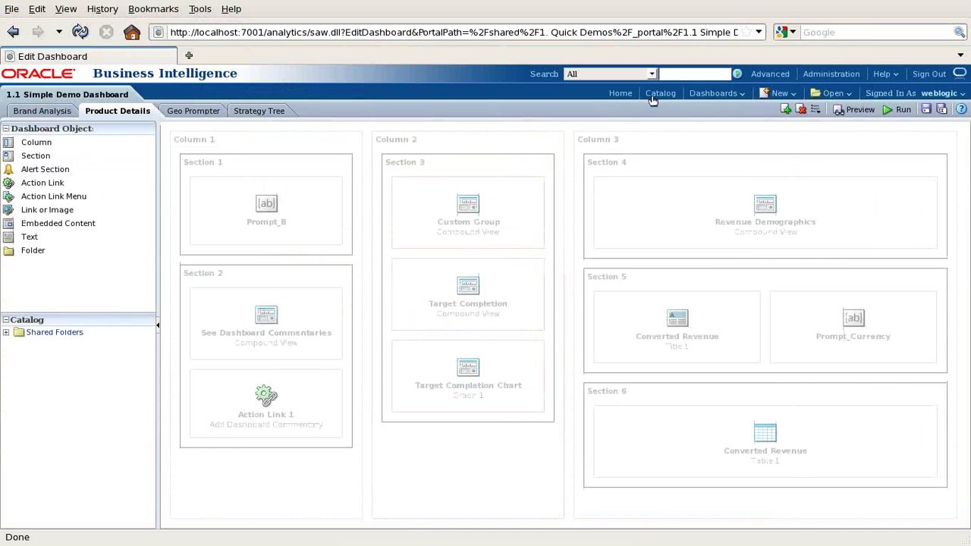
pyautogui.click(719, 95)
pyautogui.click(736, 151)
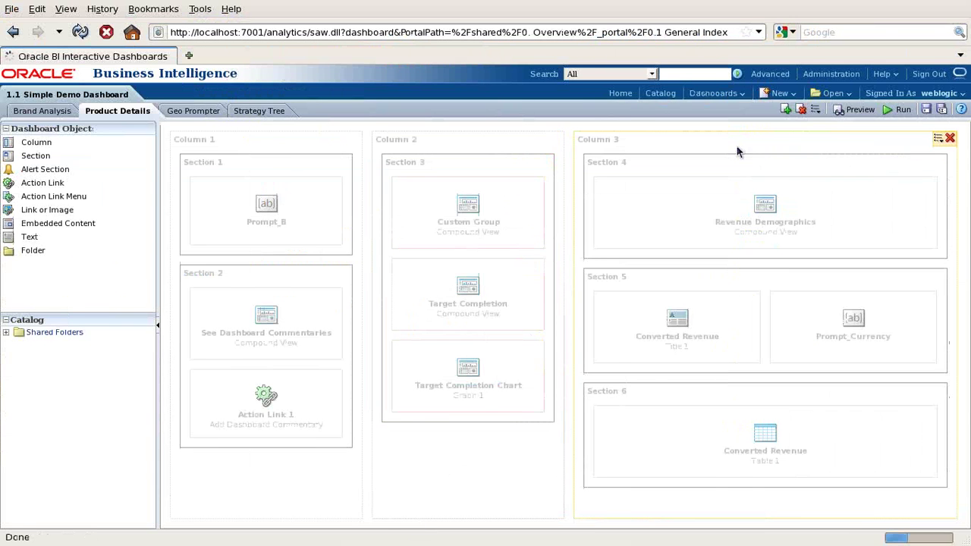
pyautogui.click(47, 305)
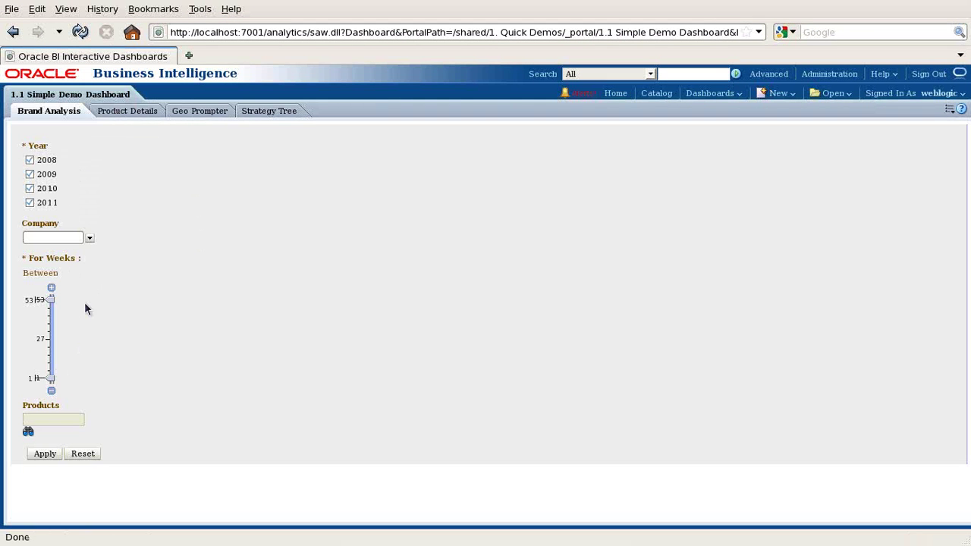
pyautogui.click(118, 110)
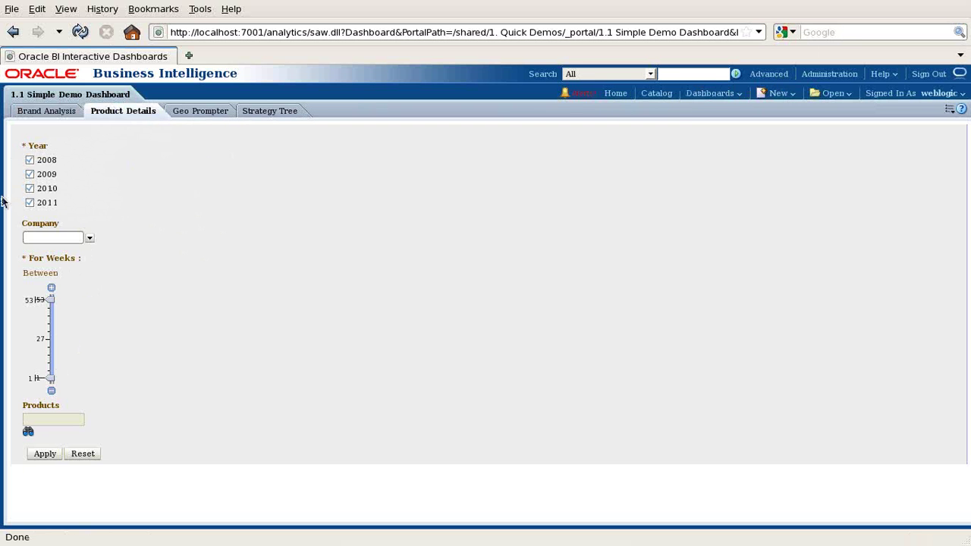
# Go to the home page, reopen the 0.1 General Index dashboard and open Brand Analysis under 1.1 Simple Demo Dashboard.
pyautogui.click(613, 94)
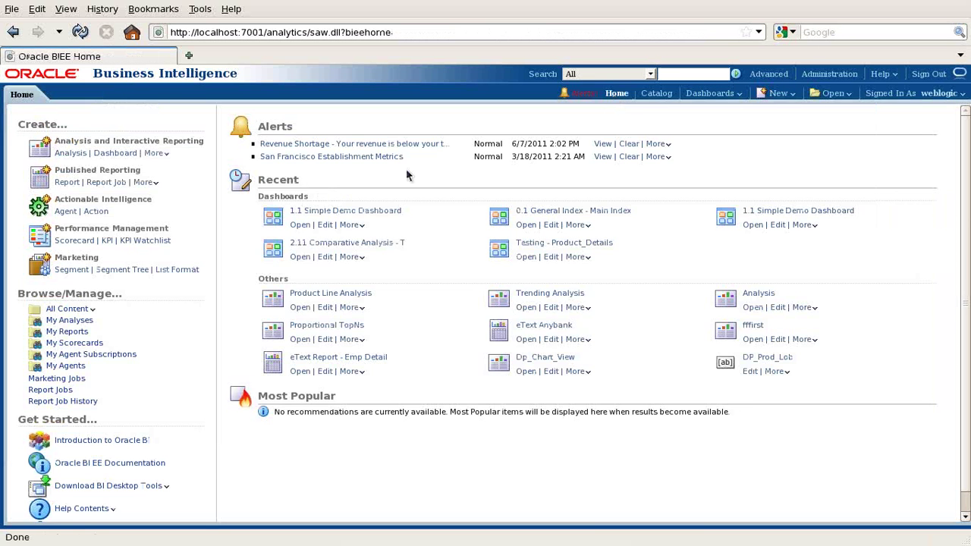
pyautogui.click(734, 94)
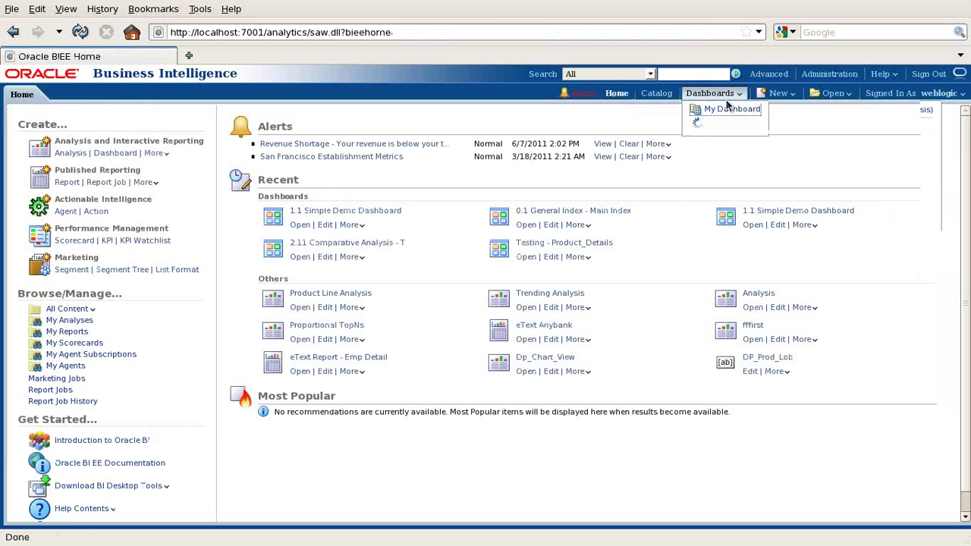
pyautogui.click(730, 150)
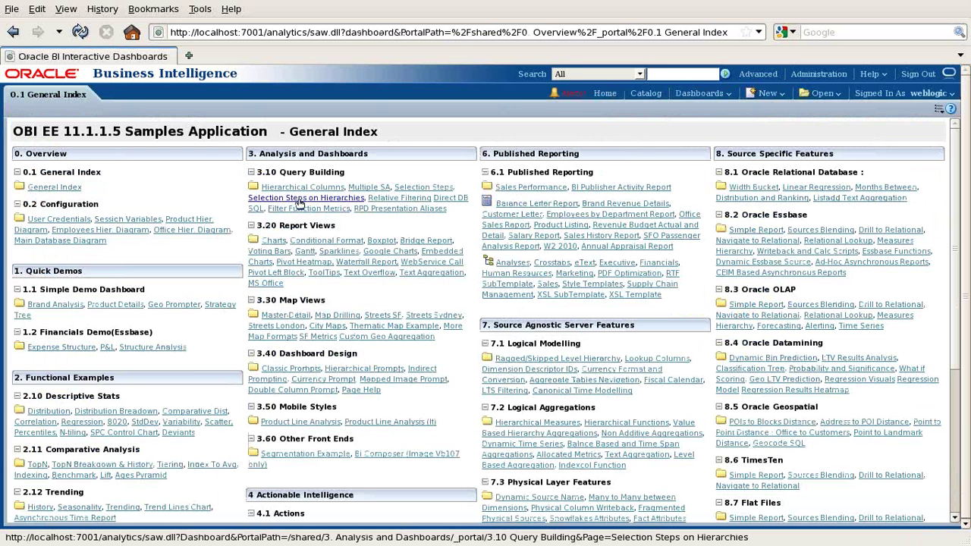
pyautogui.click(55, 304)
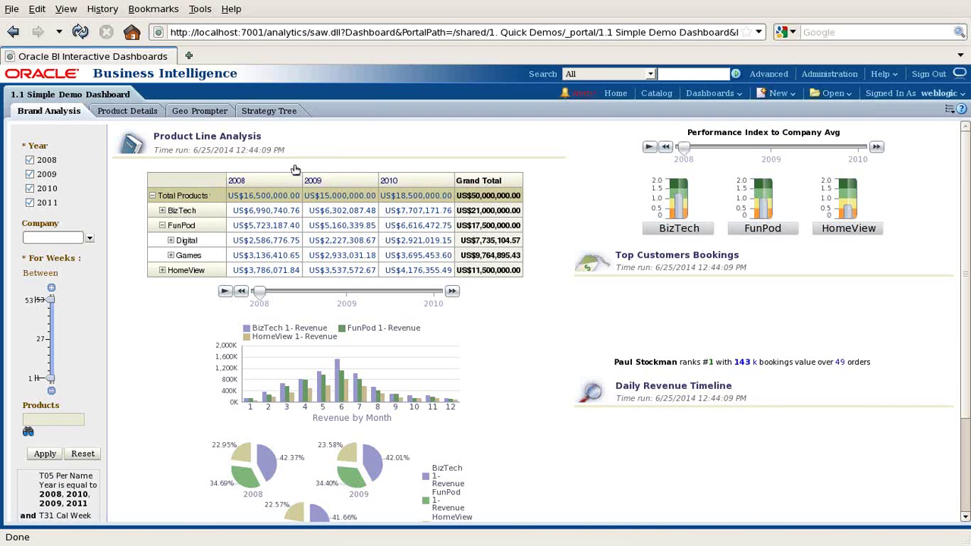
# Filter the Brand Analysis page to 2008 and 2009 by clearing 2010 and 2011 in the Year prompt and applying it.
pyautogui.click(30, 188)
pyautogui.click(30, 203)
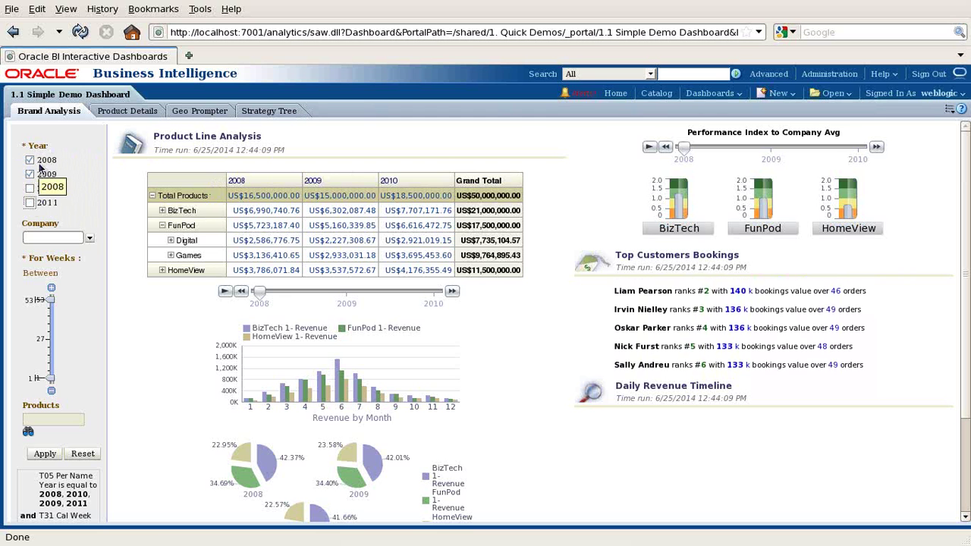
pyautogui.scroll(-3, 46, 350)
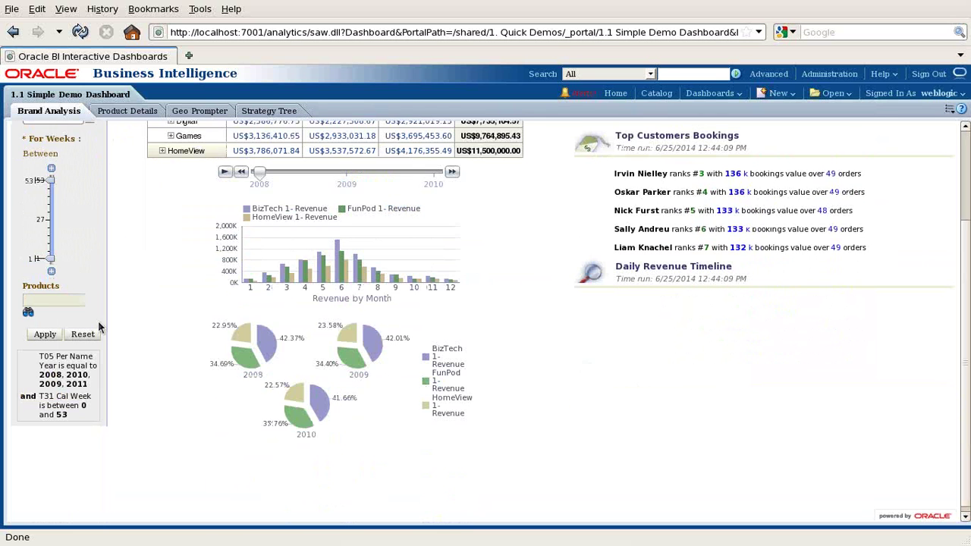
pyautogui.click(45, 334)
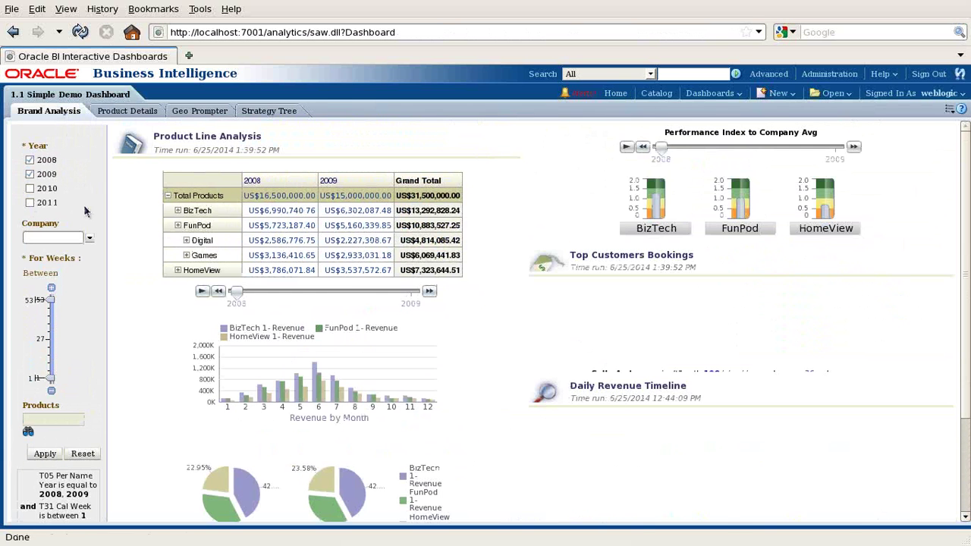
# Minimize the virtual machine and recheck the User Input section's Year and Product entries in the Excel sheet.
pyautogui.moveTo(536, 540)
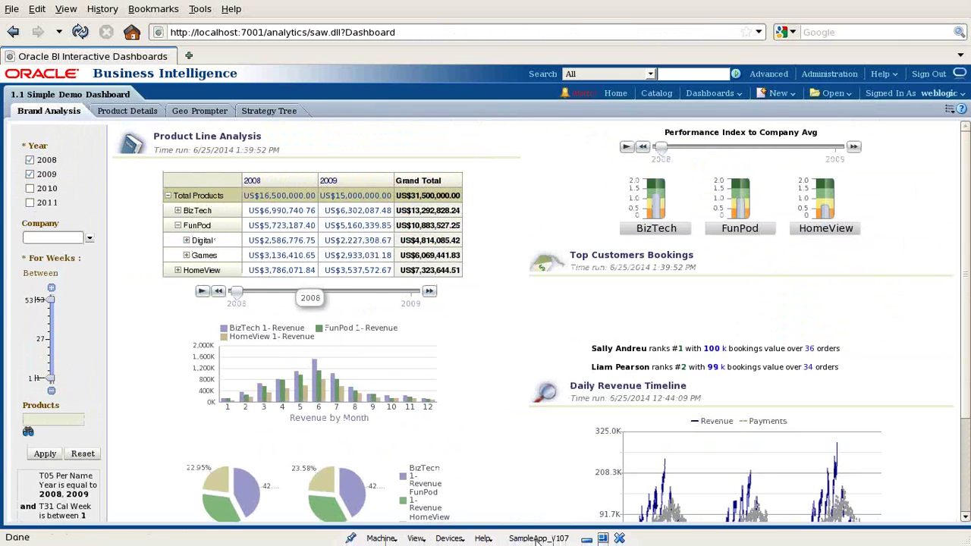
pyautogui.click(586, 539)
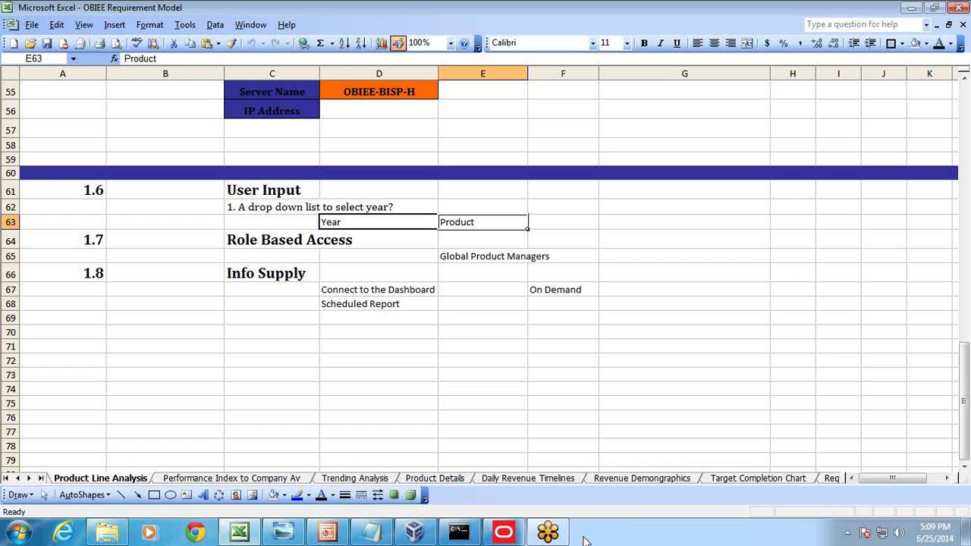
pyautogui.click(464, 375)
pyautogui.click(285, 191)
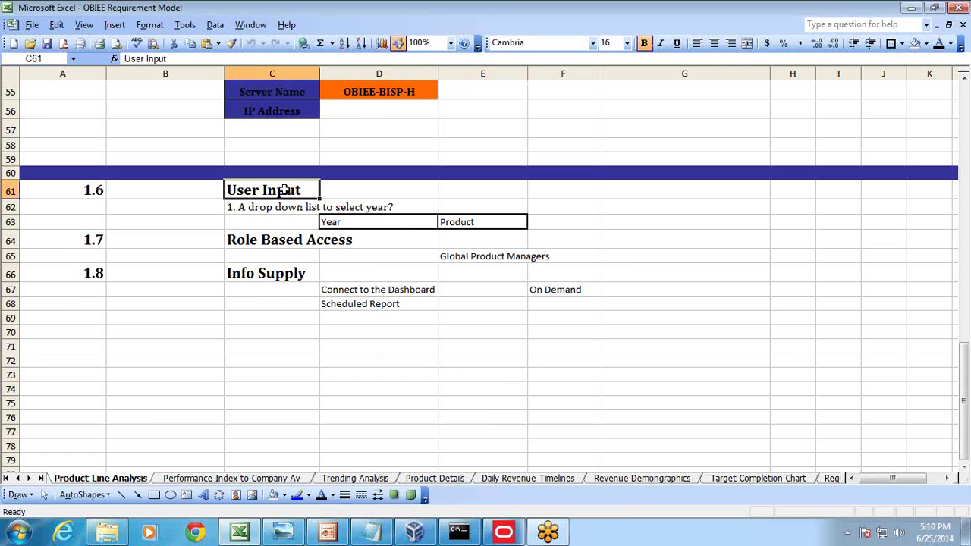
pyautogui.click(353, 225)
pyautogui.click(473, 228)
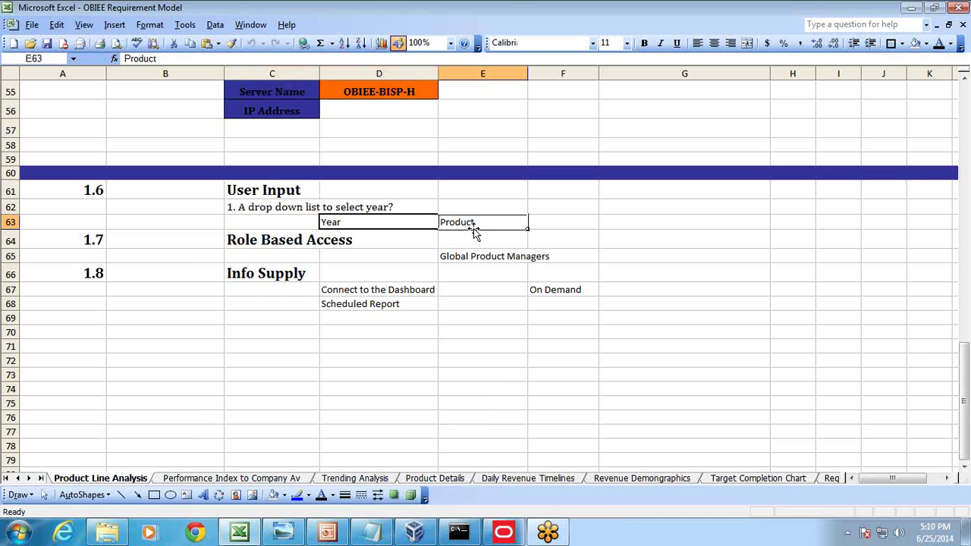
# Add a Pull entry in cell D70 below Info Supply, with "Connect to Dashboard and access Report" beside it.
pyautogui.click(287, 193)
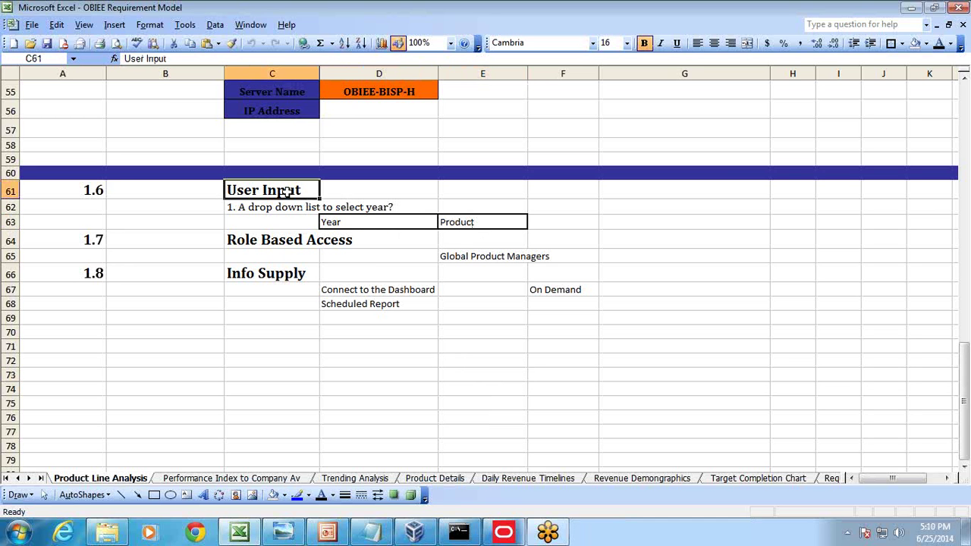
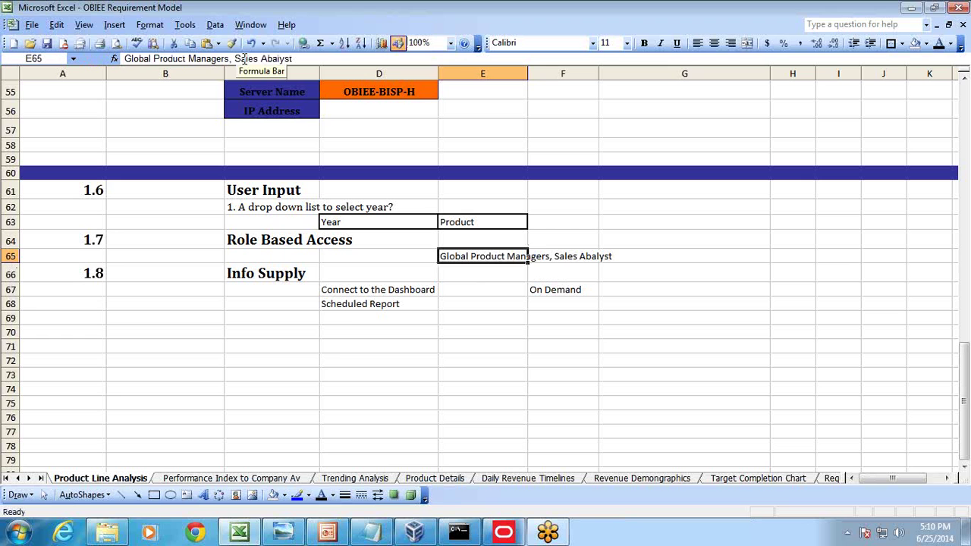
pyautogui.click(349, 328)
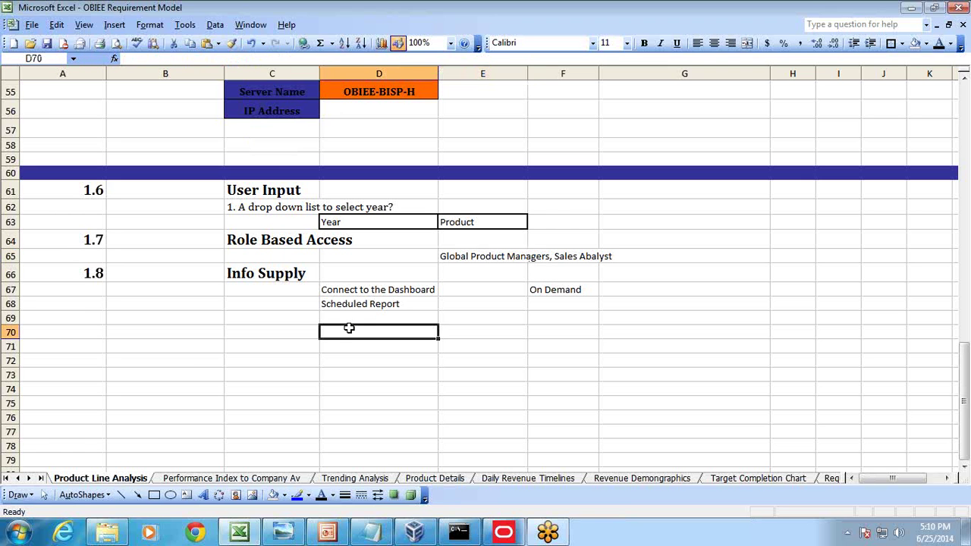
pyautogui.write('Pull')
pyautogui.press('Return')
pyautogui.press('Up')
pyautogui.press('Right')
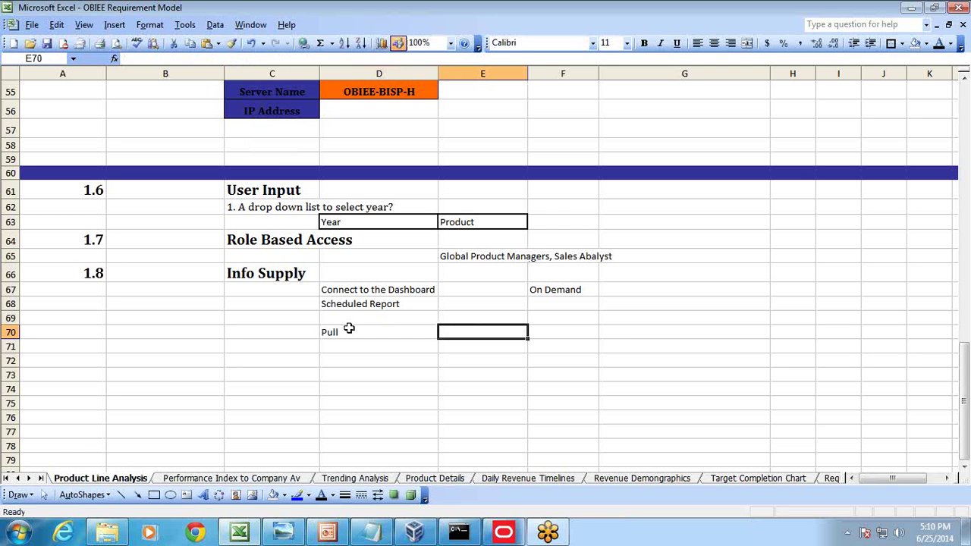
pyautogui.write('Connect to Da')
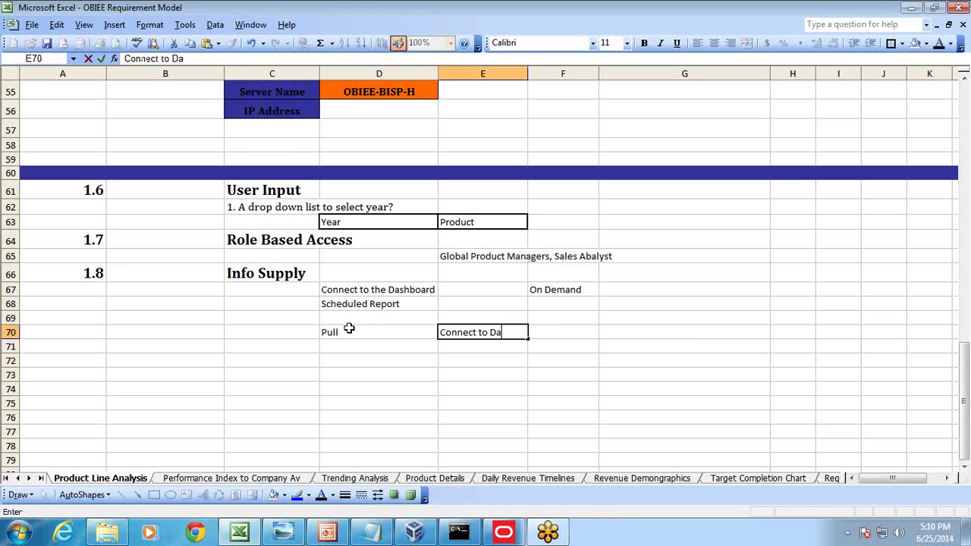
pyautogui.write('shboard and a')
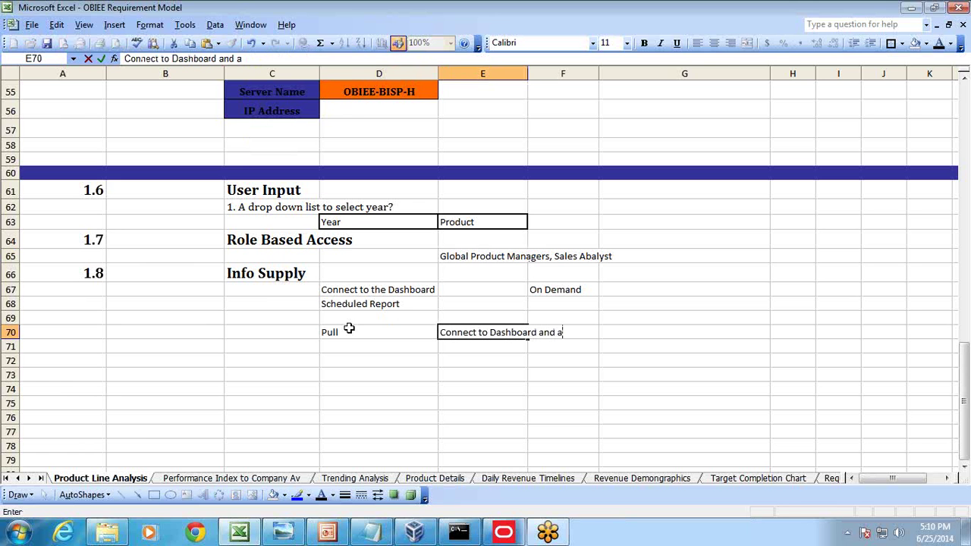
pyautogui.write('ccess Report')
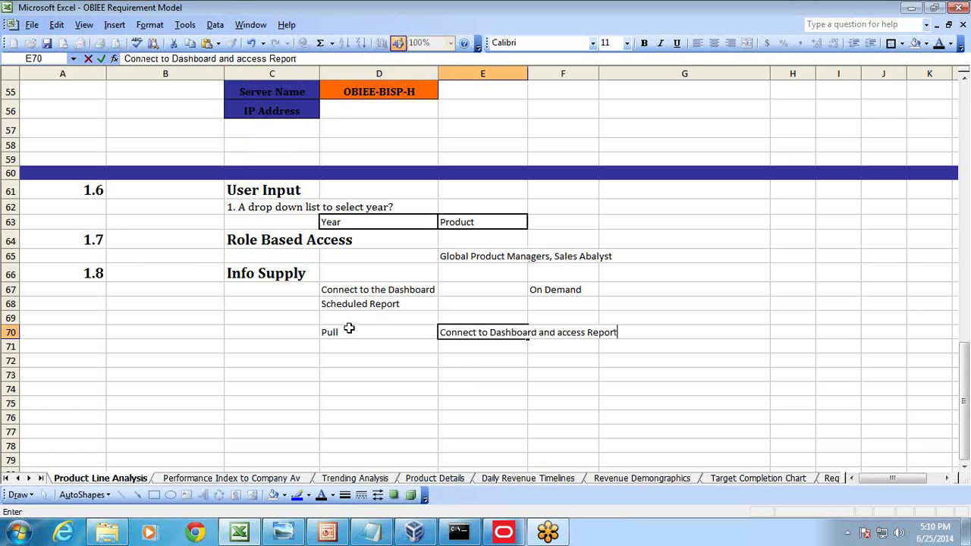
pyautogui.press('Return')
pyautogui.press('Left')
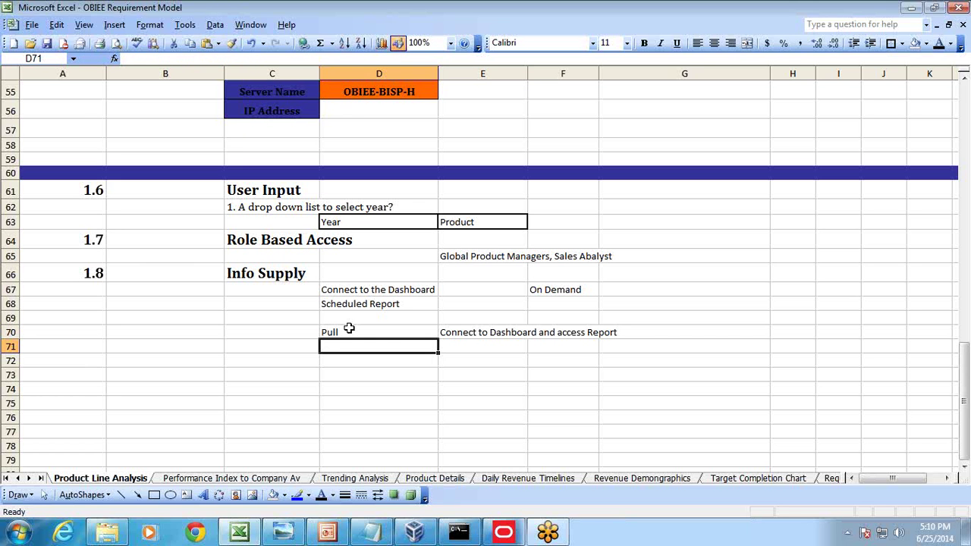
# Add a Push entry in cell D71, with "Schedule" beside it.
pyautogui.write('Push')
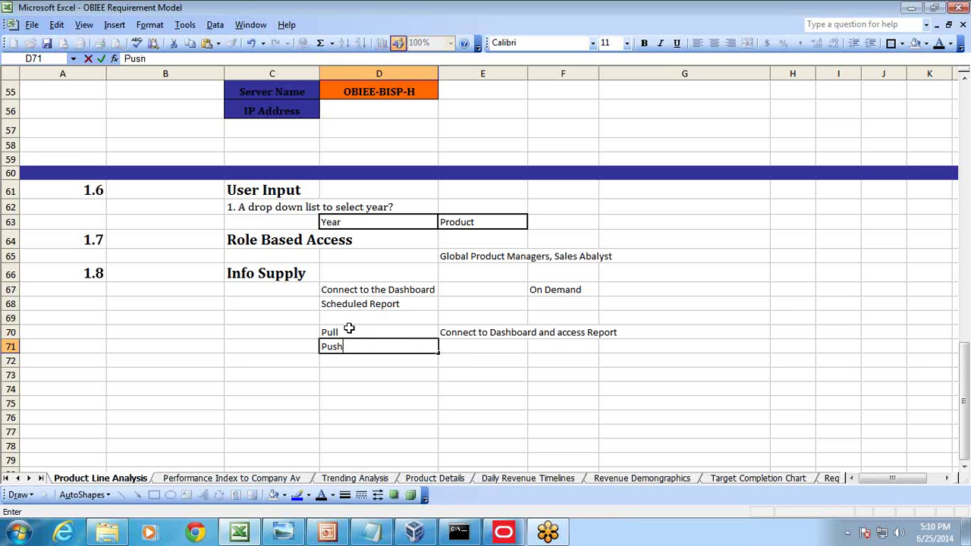
pyautogui.press('Tab')
pyautogui.write('Schedu')
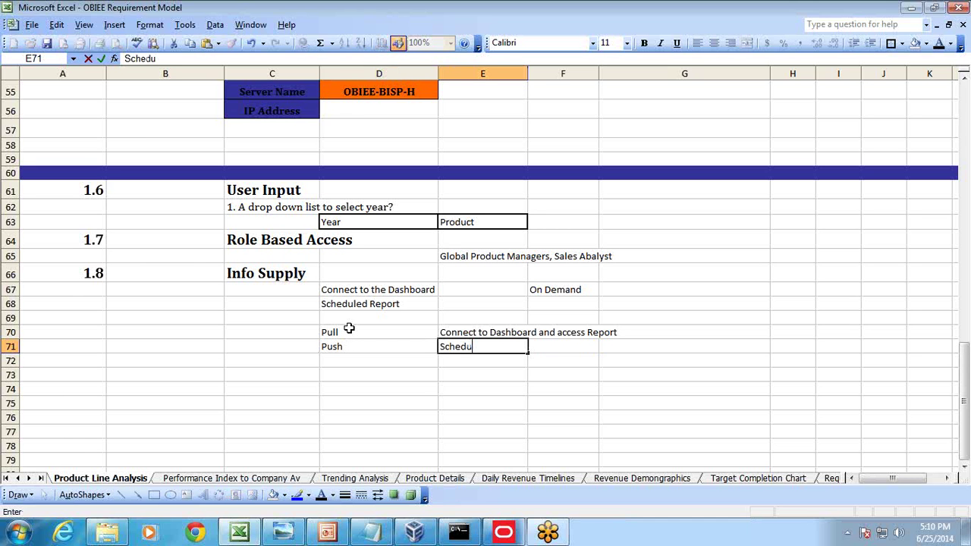
pyautogui.write('le')
# Switch to Oracle Business Intelligence, create an analysis on A - Sample Sales with the P3 LOB column and show its results.
pyautogui.click(422, 537)
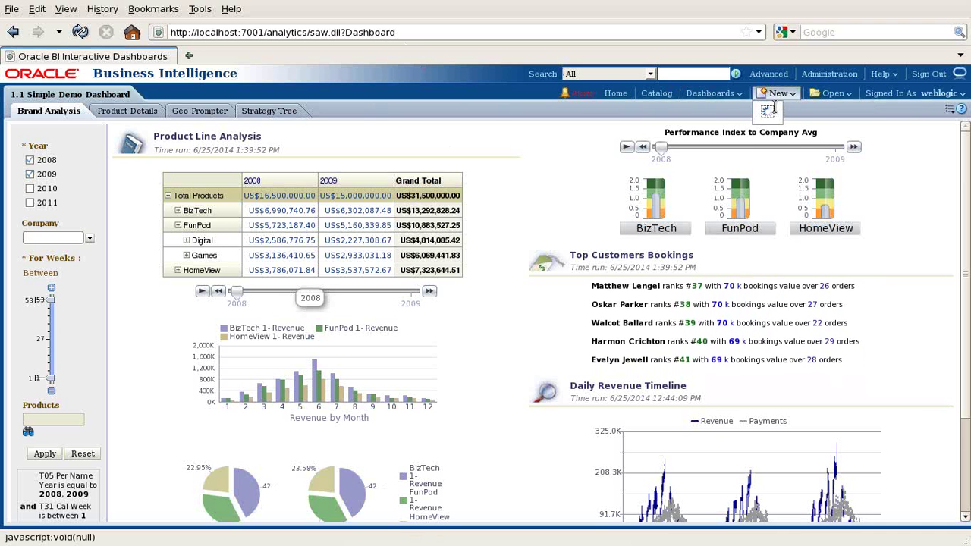
pyautogui.click(779, 94)
pyautogui.click(785, 124)
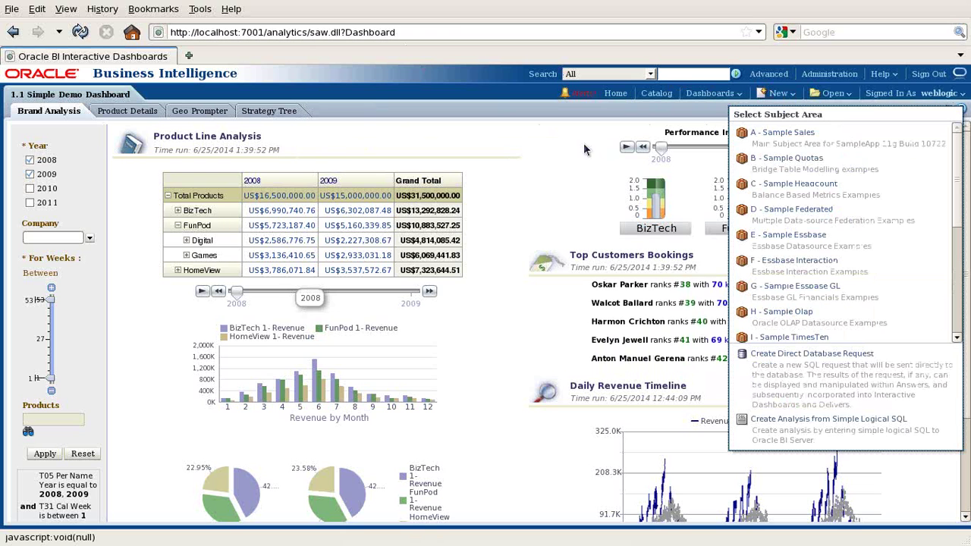
pyautogui.click(781, 132)
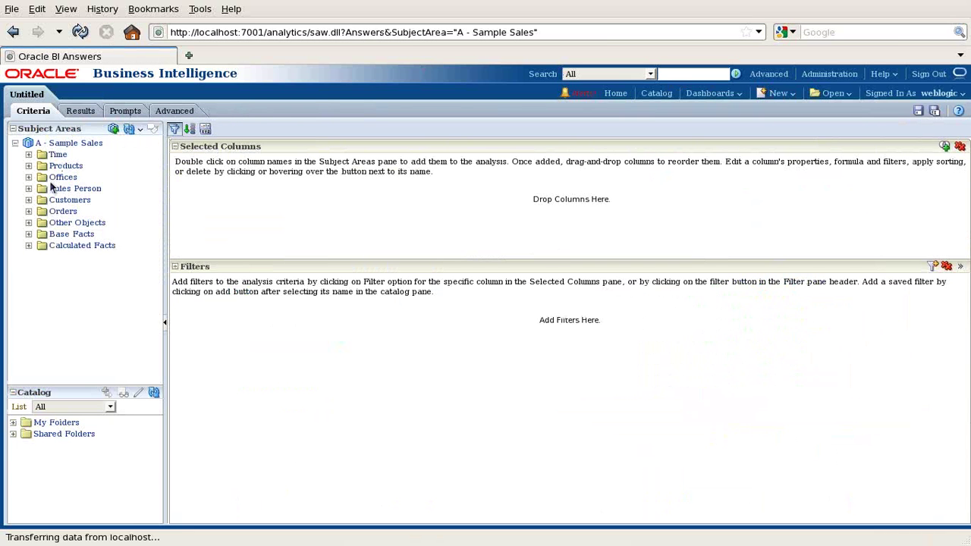
pyautogui.click(28, 165)
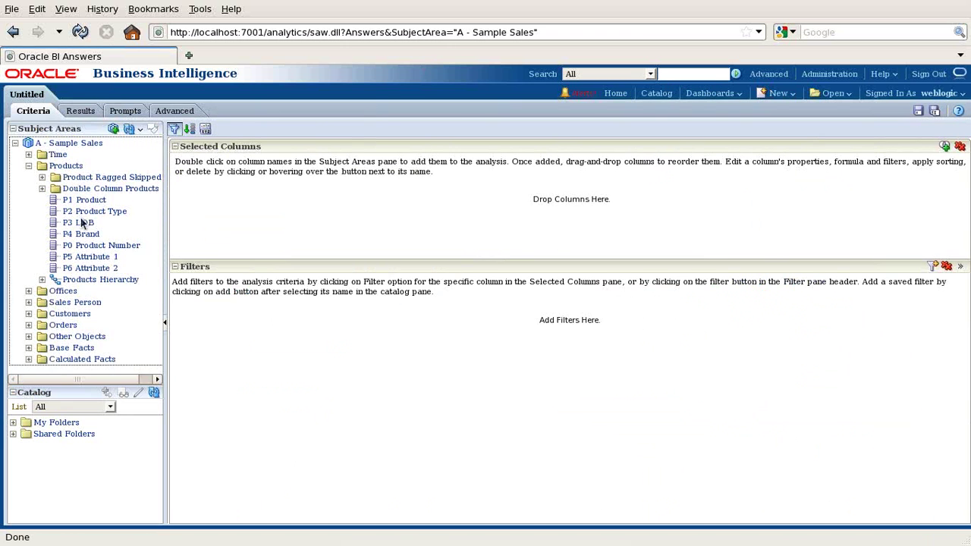
pyautogui.moveTo(78, 223); pyautogui.dragTo(220, 228)
pyautogui.click(81, 110)
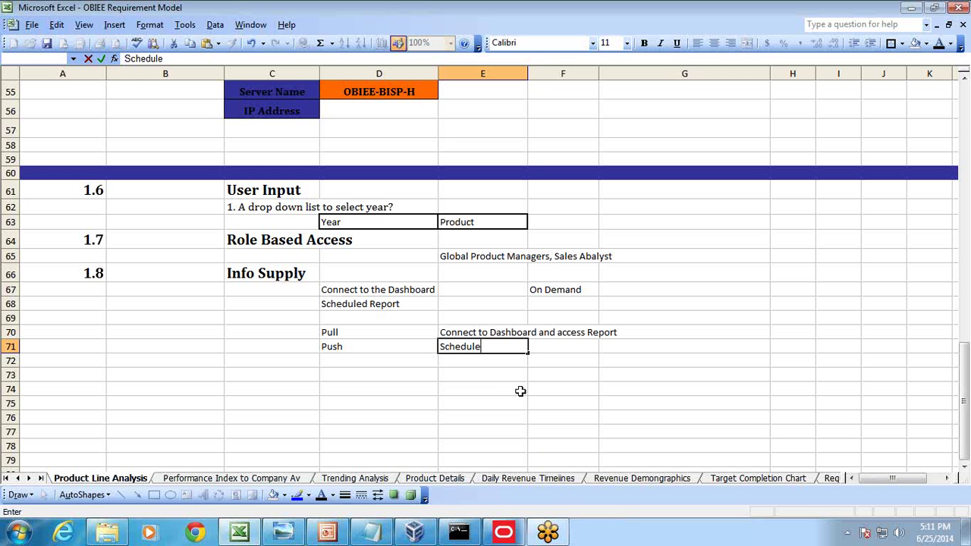
# Back in the Excel sheet, enter "1st Business Day of every month" in the cell below the Schedule entry.
pyautogui.click(508, 373)
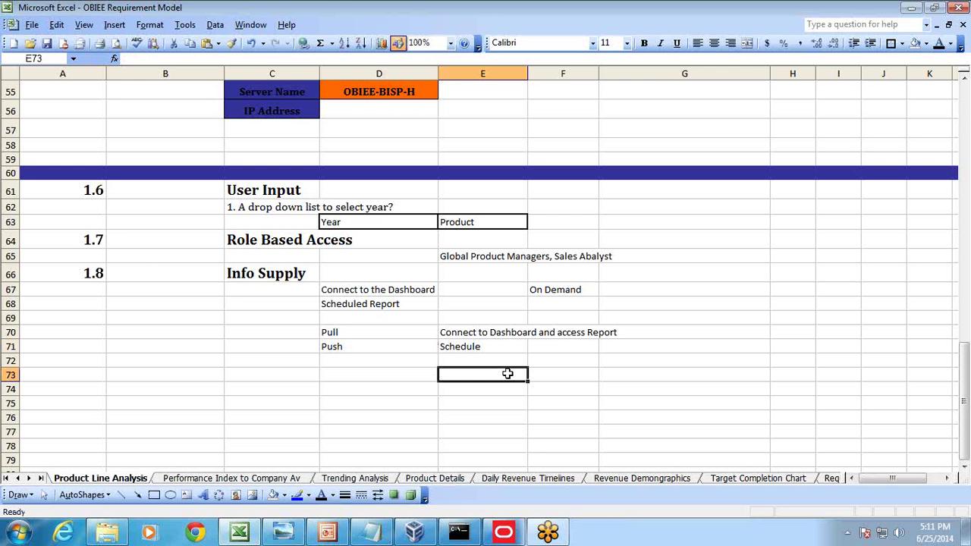
pyautogui.click(494, 344)
pyautogui.doubleClick(494, 343)
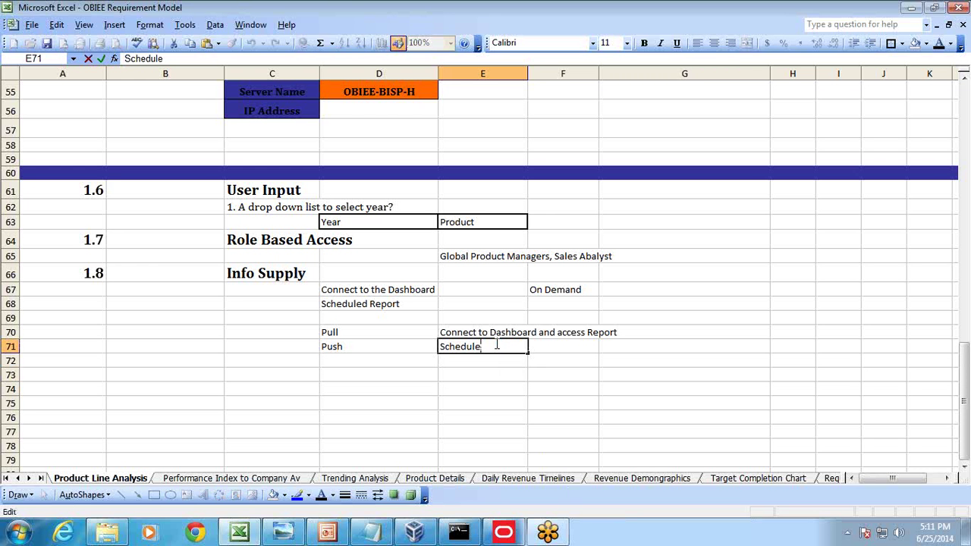
pyautogui.press('Return')
pyautogui.write('1st')
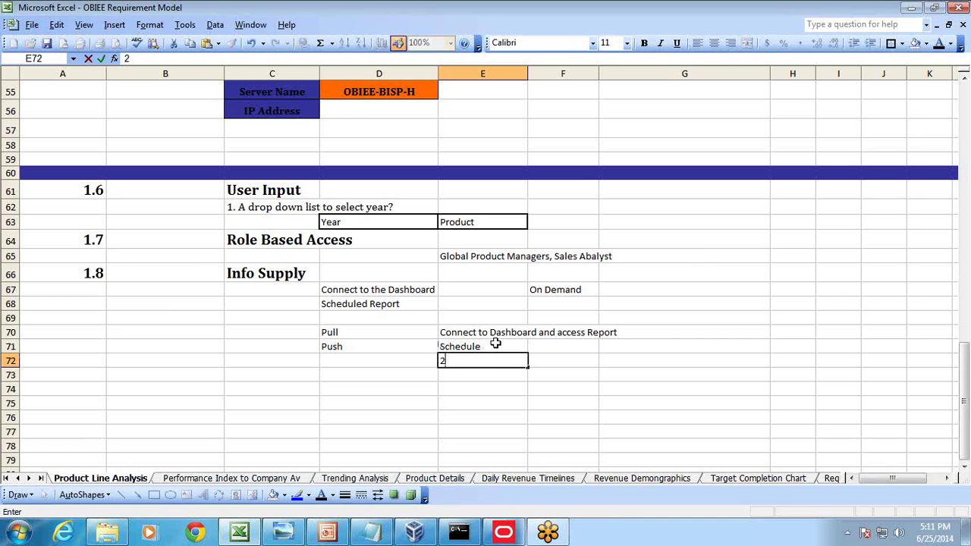
pyautogui.press('BackSpace')
pyautogui.press('BackSpace')
pyautogui.press('BackSpace')
pyautogui.write('1st Business Da')
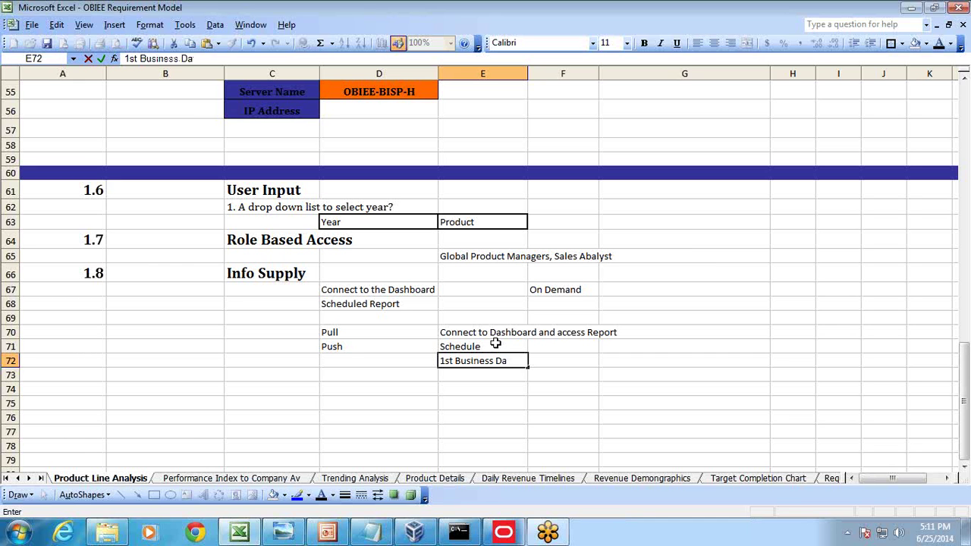
pyautogui.write('t of every month')
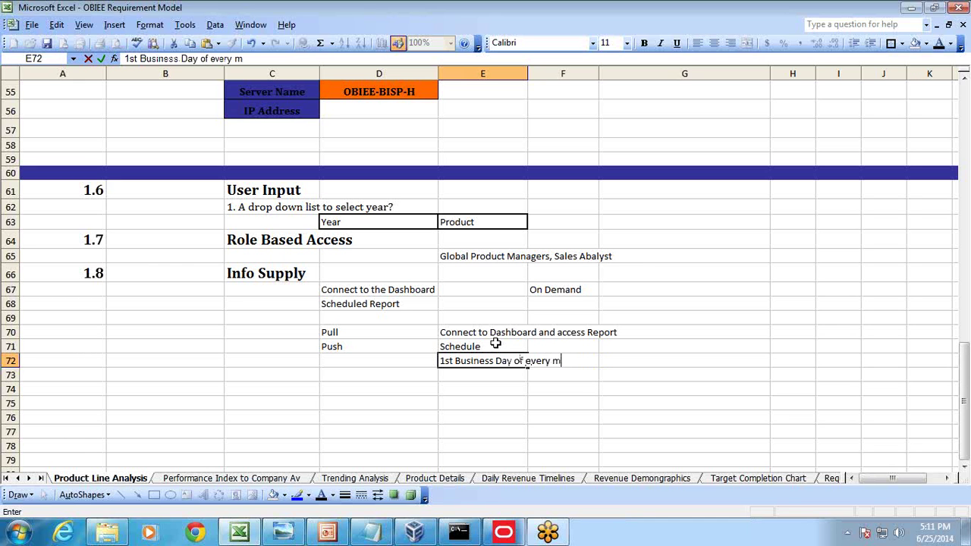
pyautogui.press('Return')
pyautogui.press('Up')
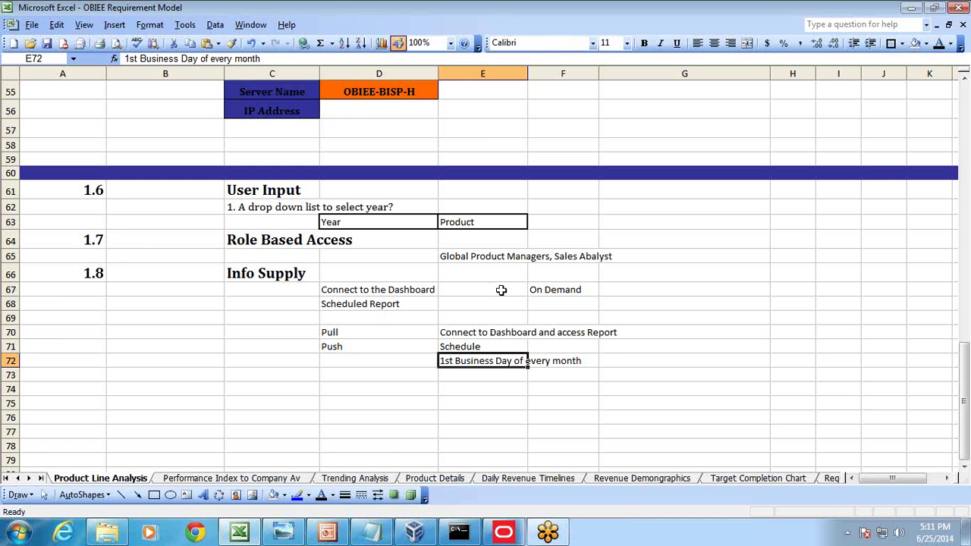
pyautogui.scroll(15, 496, 241)
pyautogui.scroll(3, 497, 241)
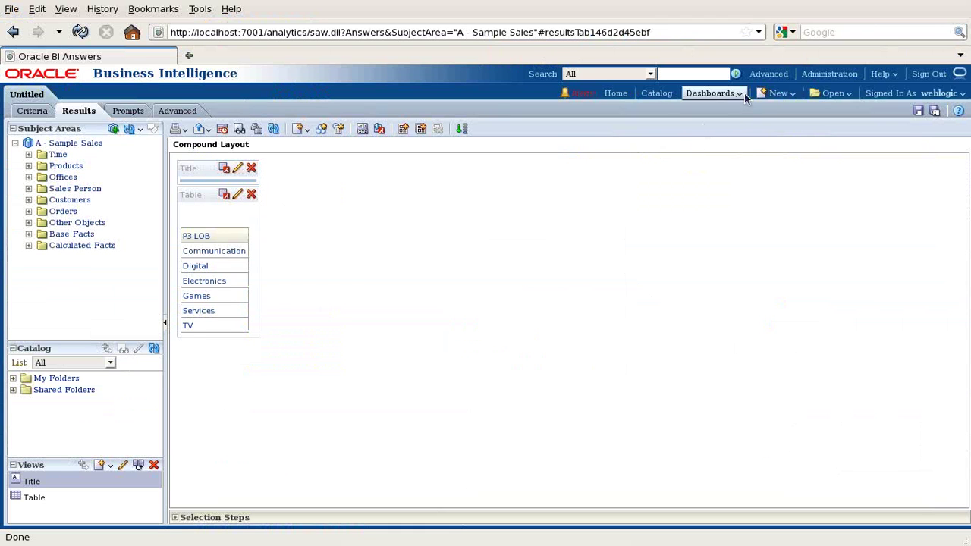
pyautogui.click(781, 93)
pyautogui.click(785, 200)
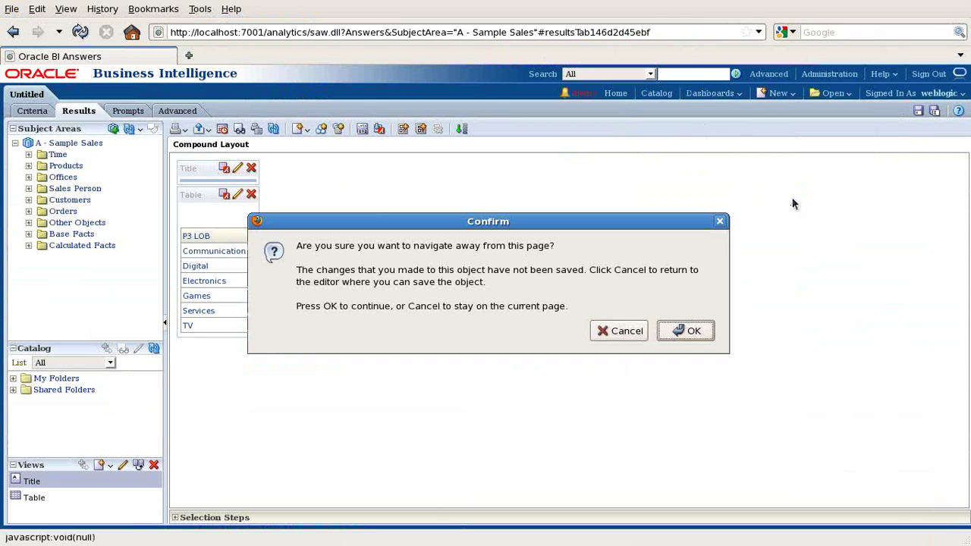
pyautogui.click(681, 334)
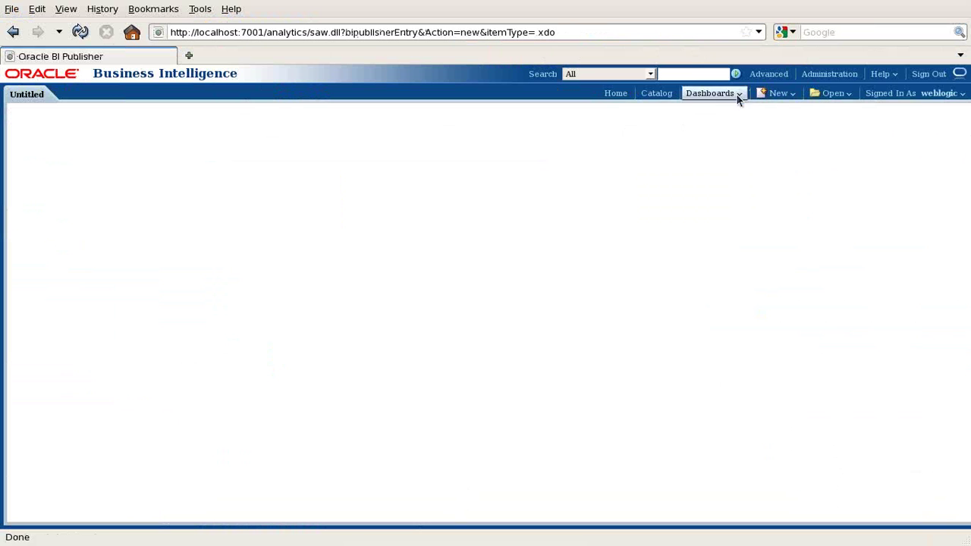
# From the catalog, create a new analysis on the A - Sample Sales subject area and add the Products Hierarchy column.
pyautogui.click(656, 93)
pyautogui.click(781, 95)
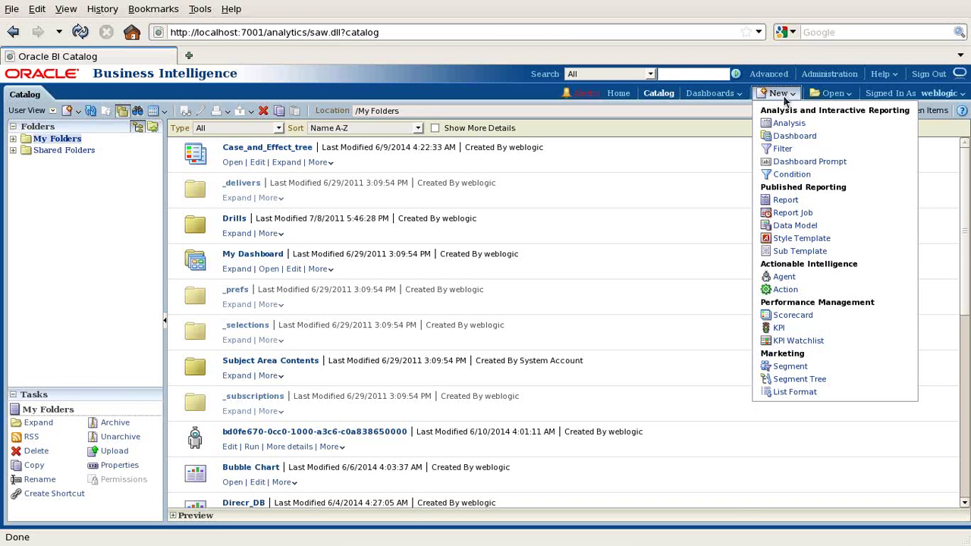
pyautogui.click(782, 122)
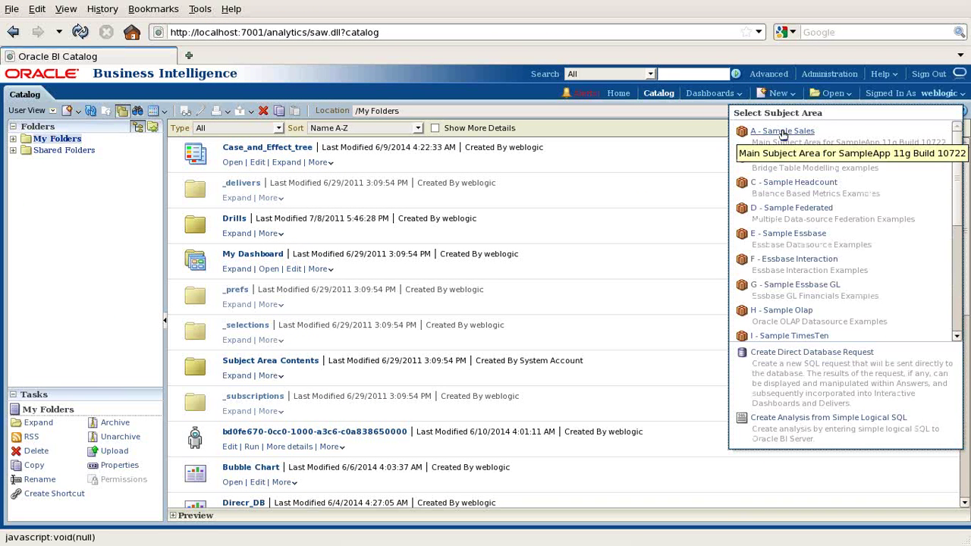
pyautogui.click(781, 132)
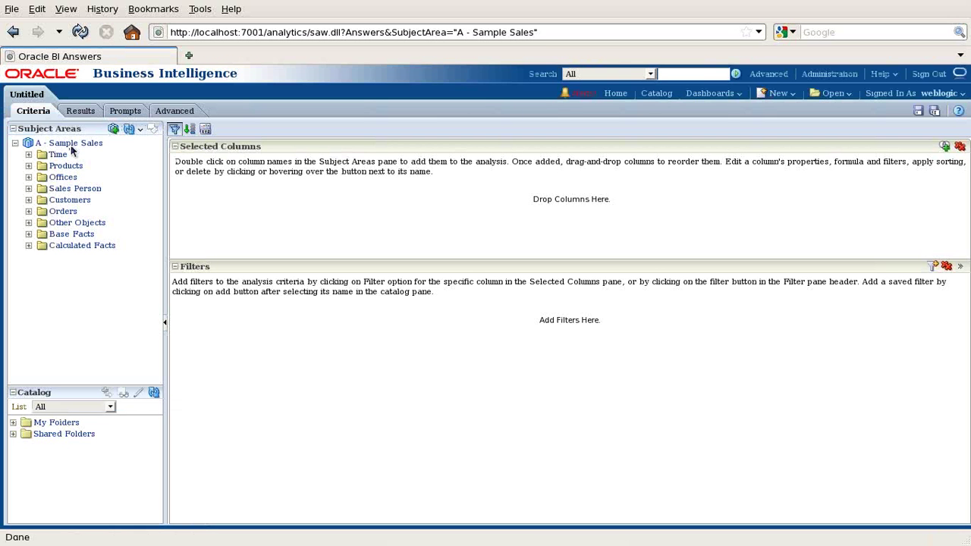
pyautogui.click(28, 166)
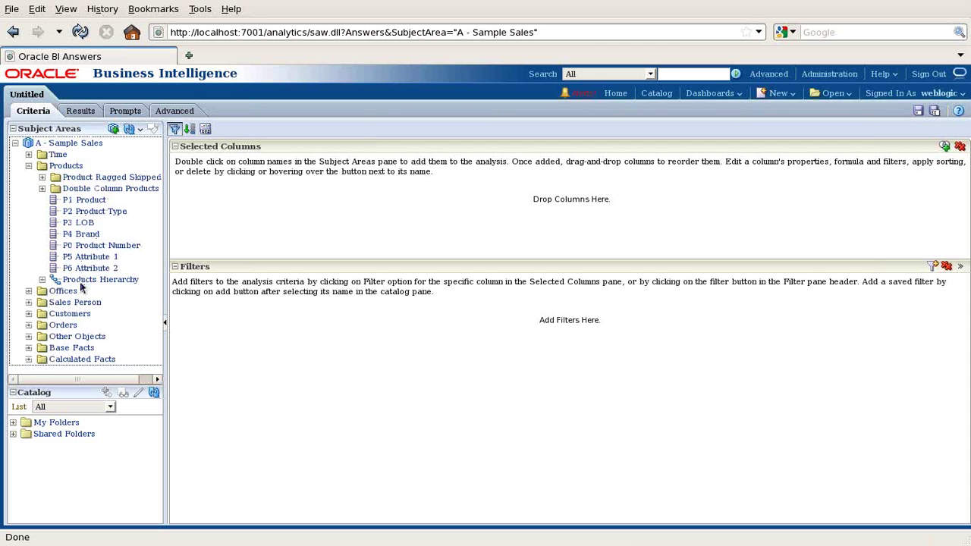
pyautogui.moveTo(80, 281); pyautogui.dragTo(236, 226)
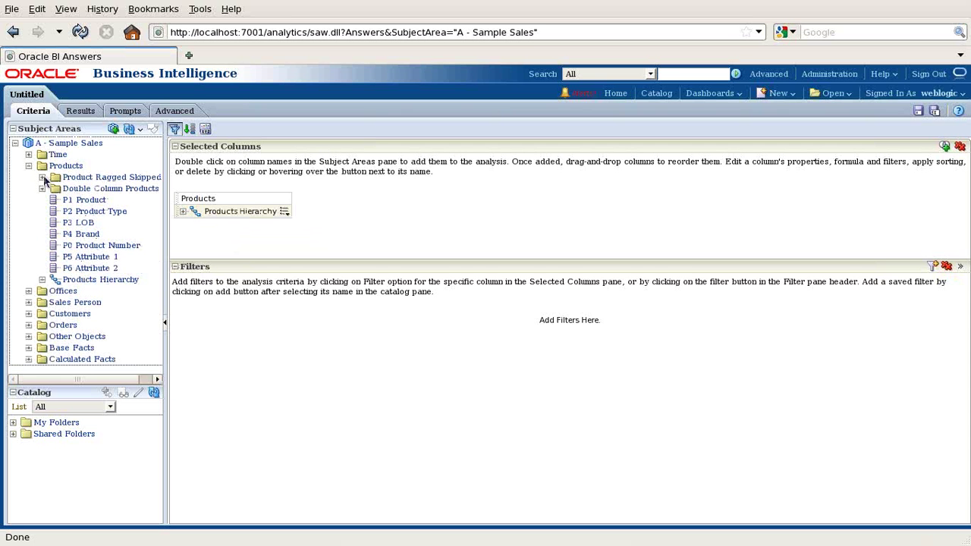
# Add T05 Per Name Year from Time and 1- Revenue from Base Facts to the analysis's selected columns.
pyautogui.click(28, 154)
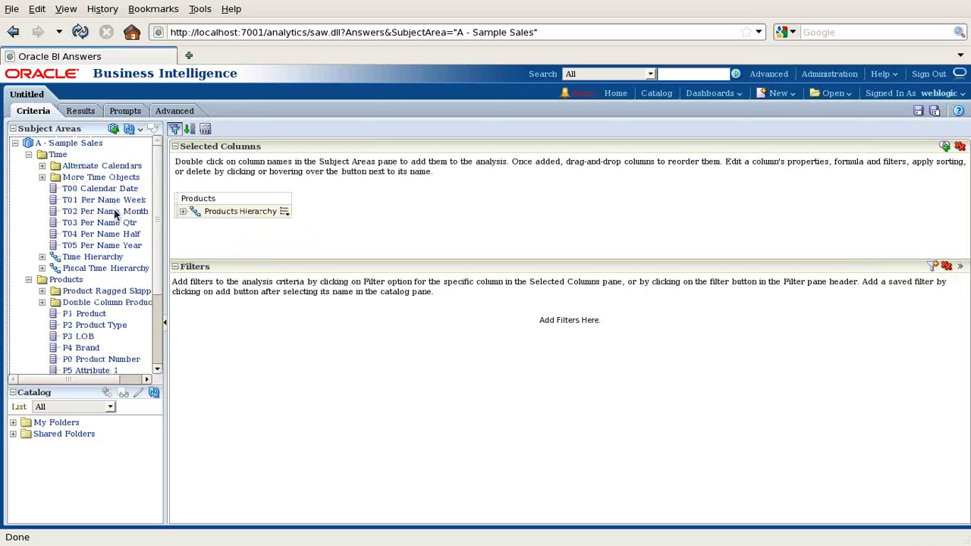
pyautogui.moveTo(117, 242); pyautogui.dragTo(275, 229)
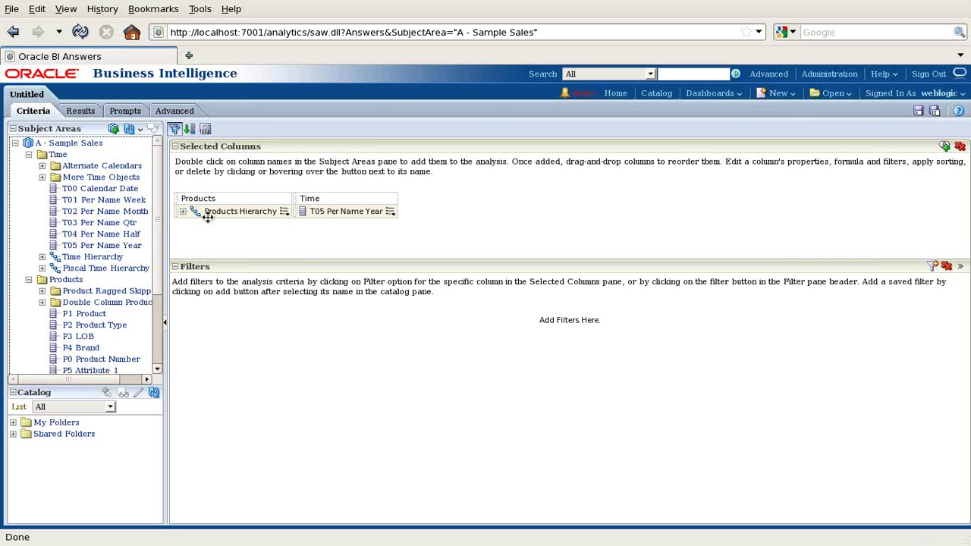
pyautogui.click(29, 154)
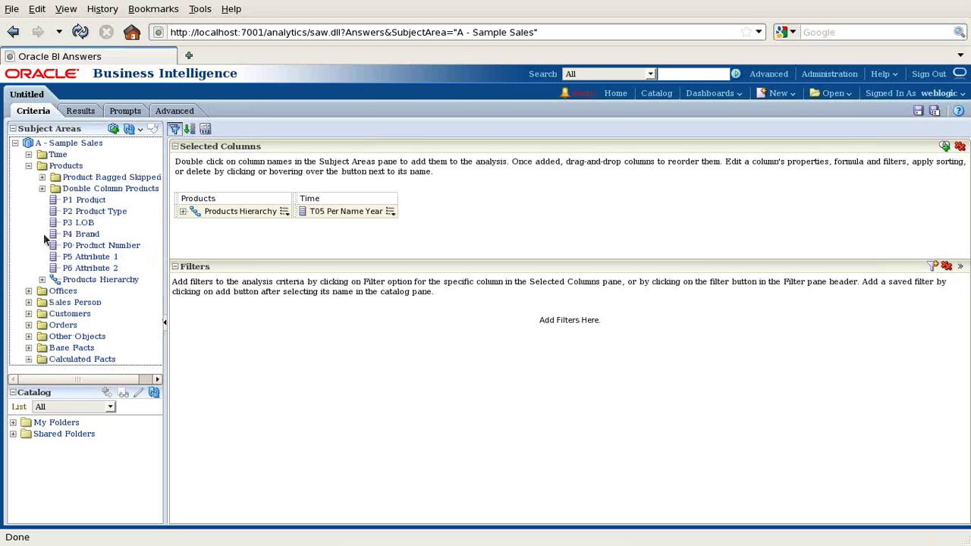
pyautogui.click(28, 165)
pyautogui.click(28, 234)
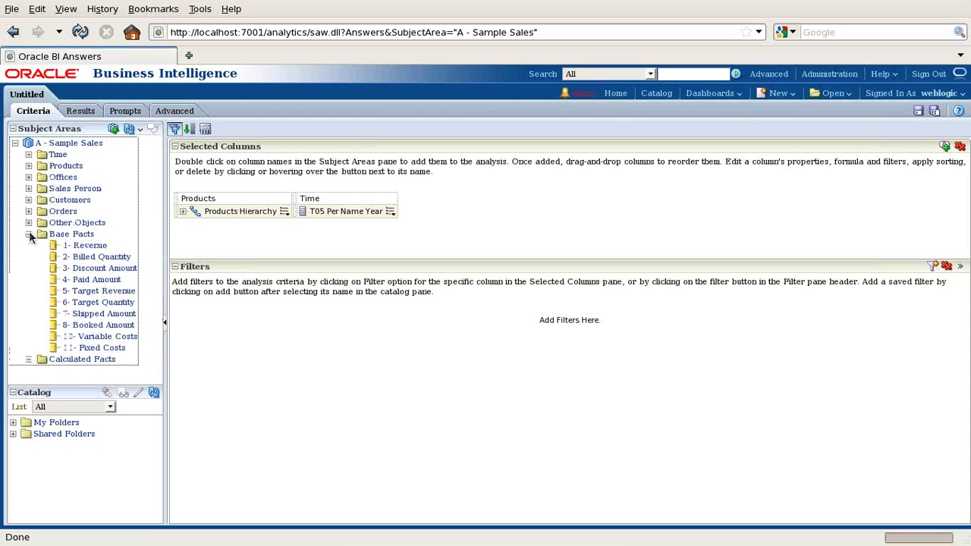
pyautogui.moveTo(87, 252); pyautogui.dragTo(360, 218)
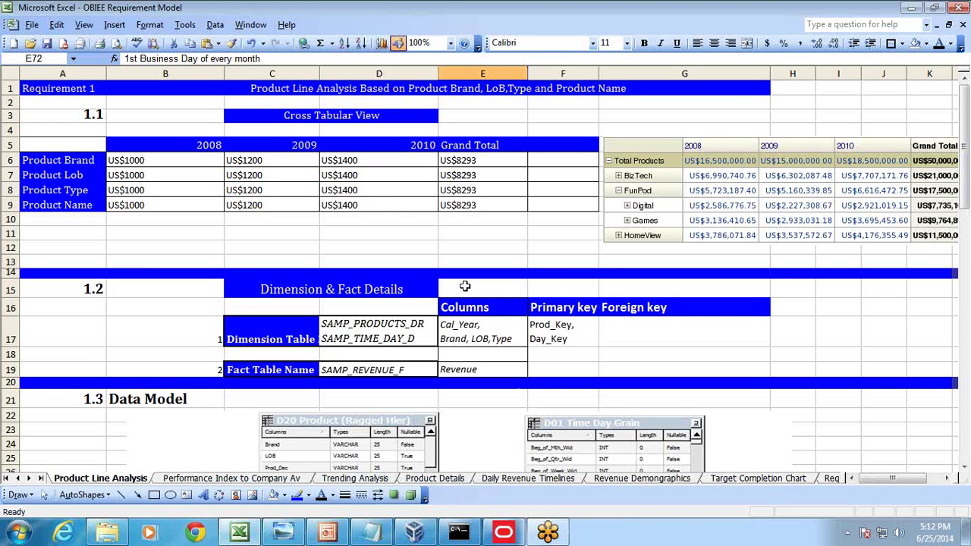
# In the Excel sheet, examine the Cross Tabular View's product row labels in A6:A9 and its year and Grand Total headings.
pyautogui.click(379, 201)
pyautogui.moveTo(35, 157); pyautogui.dragTo(45, 200)
pyautogui.moveTo(140, 152); pyautogui.dragTo(581, 147)
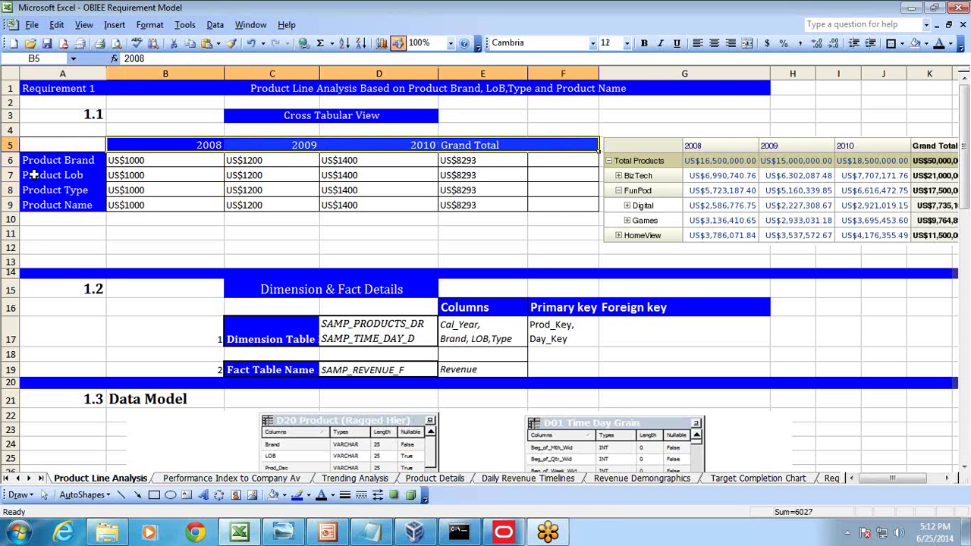
# Switch to Oracle BI, show the analysis results, move T05 Per Name Year into the pivot table's columns and expand Total Products.
pyautogui.moveTo(46, 159); pyautogui.dragTo(51, 203)
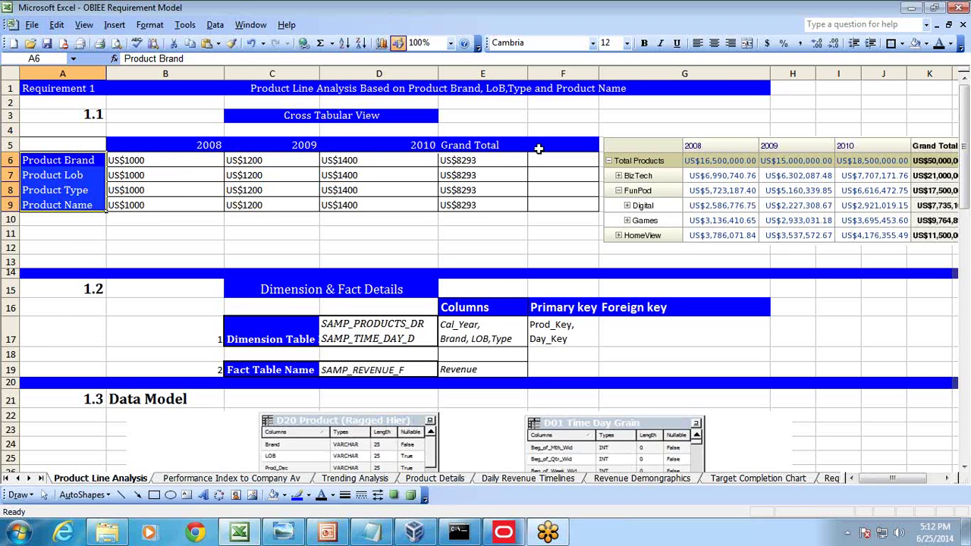
pyautogui.click(458, 531)
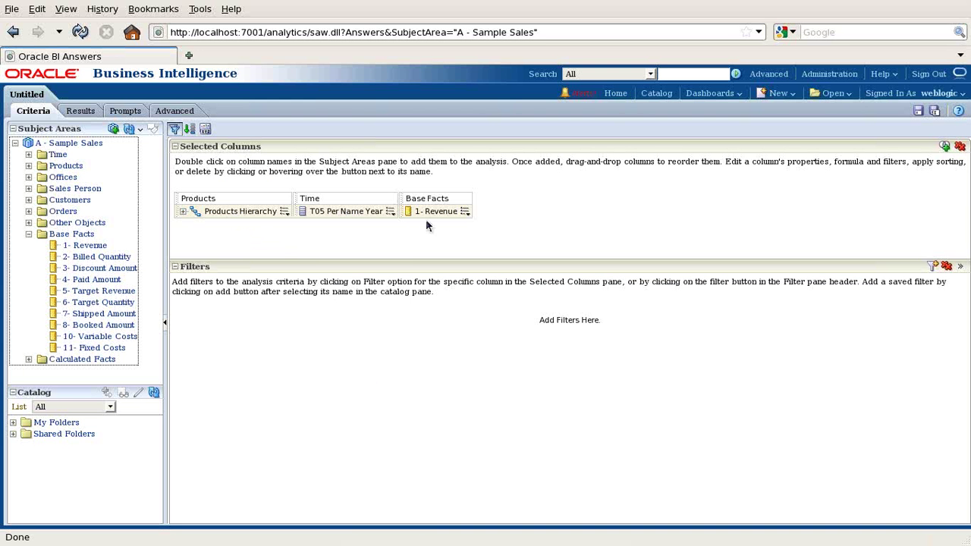
pyautogui.click(80, 110)
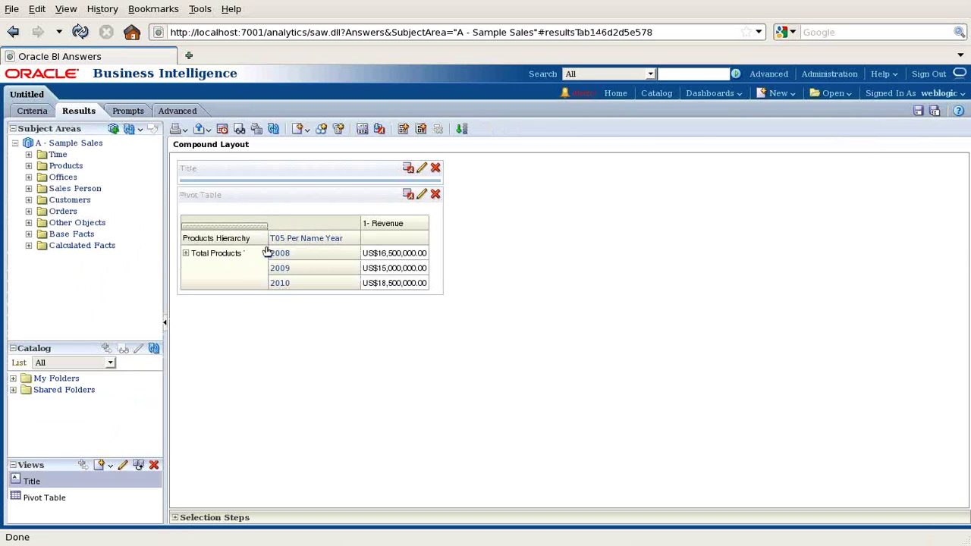
pyautogui.moveTo(303, 223); pyautogui.dragTo(442, 246)
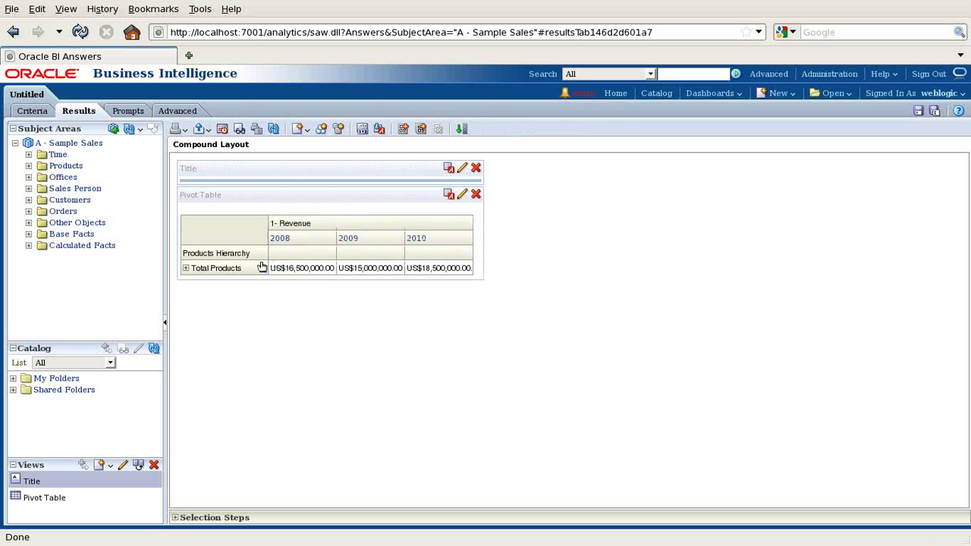
pyautogui.click(185, 268)
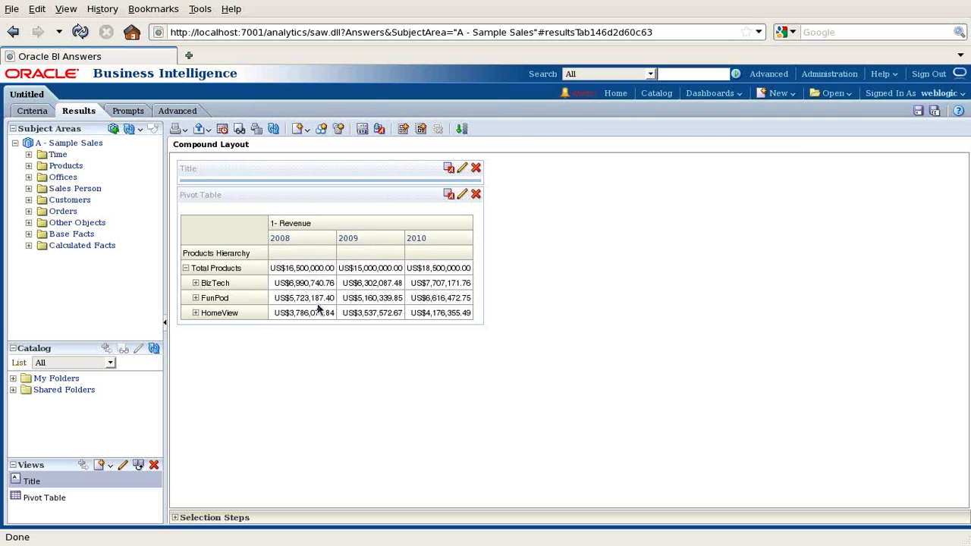
# In the analysis criteria, override the 1- Revenue column's default data format to treat numbers as Currency with the US$ symbol.
pyautogui.click(31, 111)
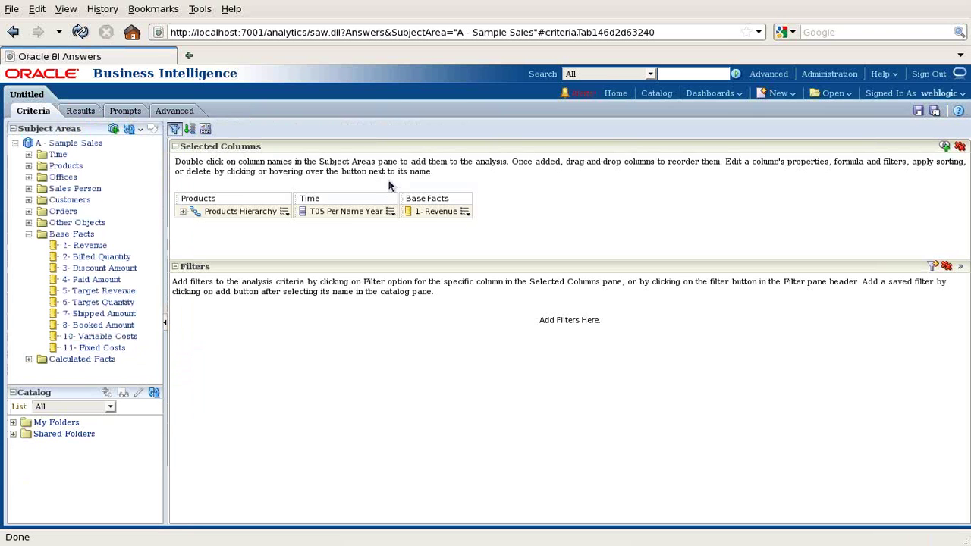
pyautogui.click(465, 211)
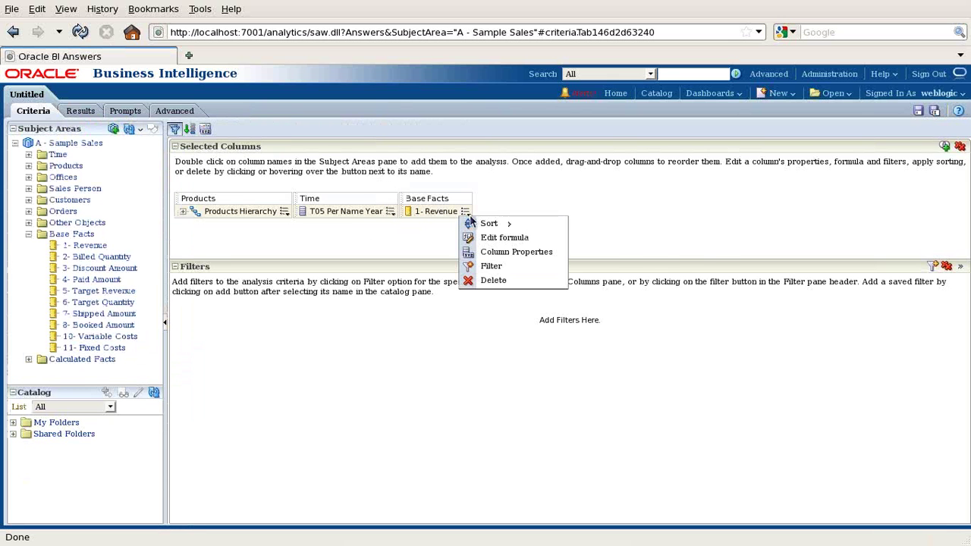
pyautogui.moveTo(477, 224)
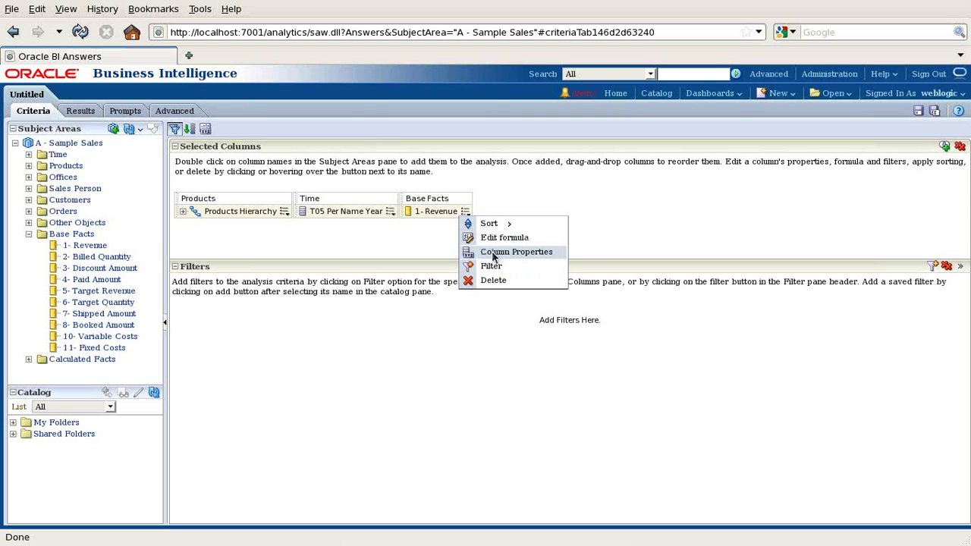
pyautogui.click(491, 251)
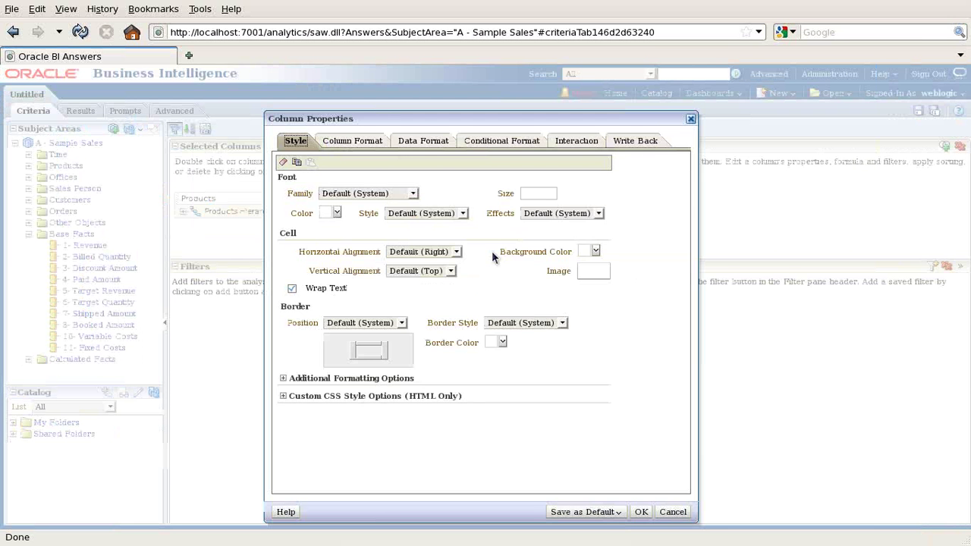
pyautogui.click(421, 143)
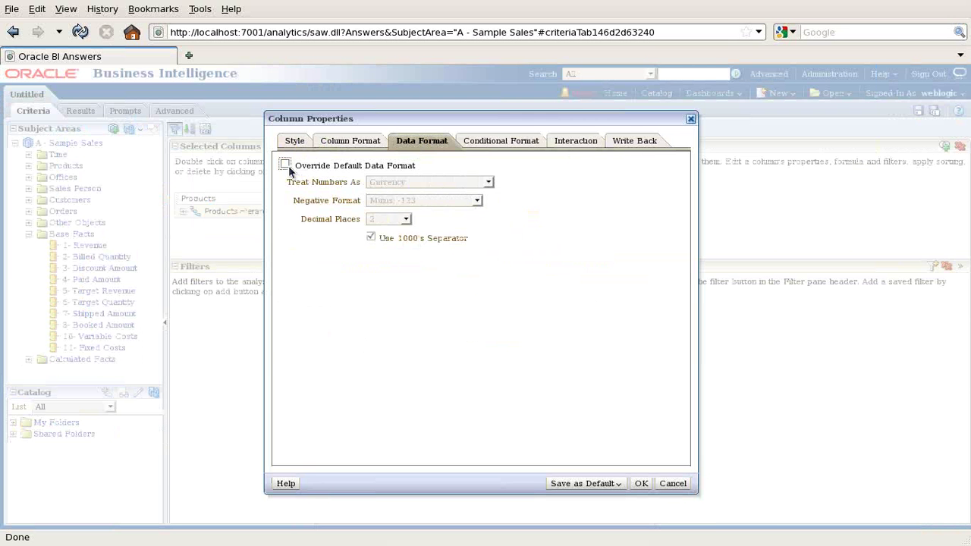
pyautogui.click(285, 164)
pyautogui.click(412, 181)
pyautogui.click(408, 205)
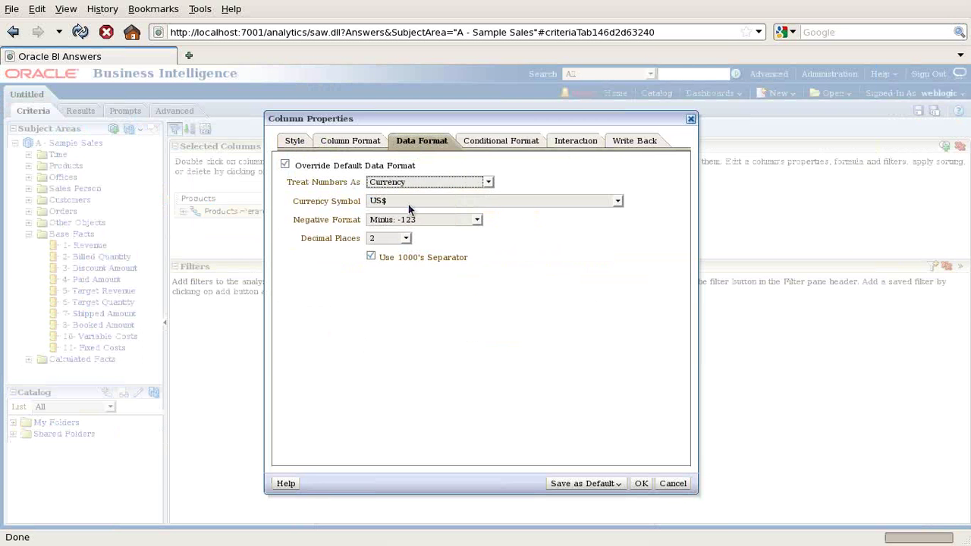
pyautogui.click(464, 202)
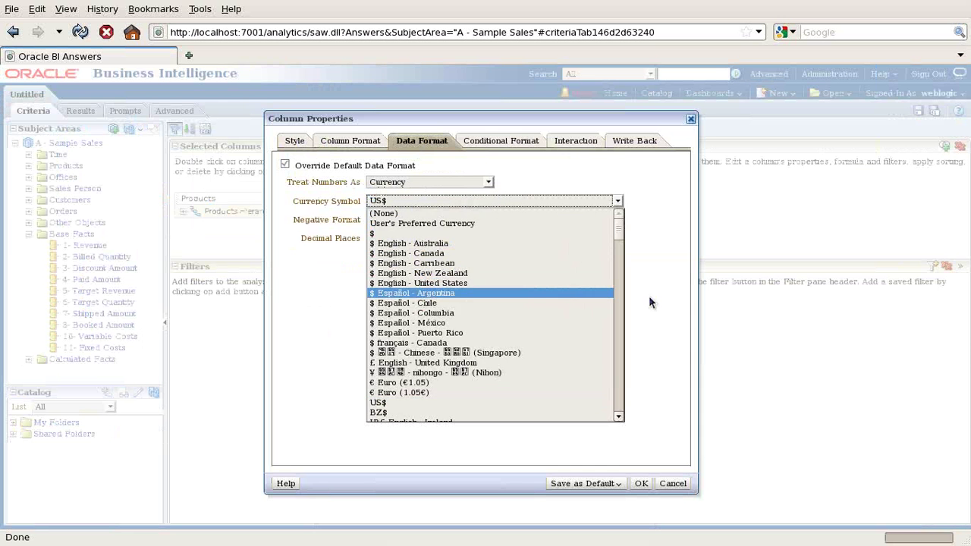
pyautogui.click(602, 271)
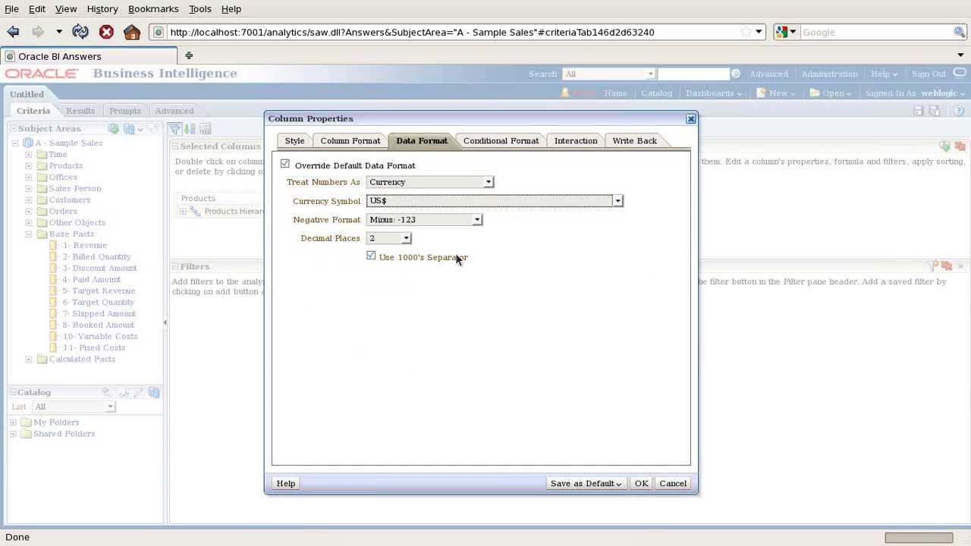
pyautogui.click(641, 483)
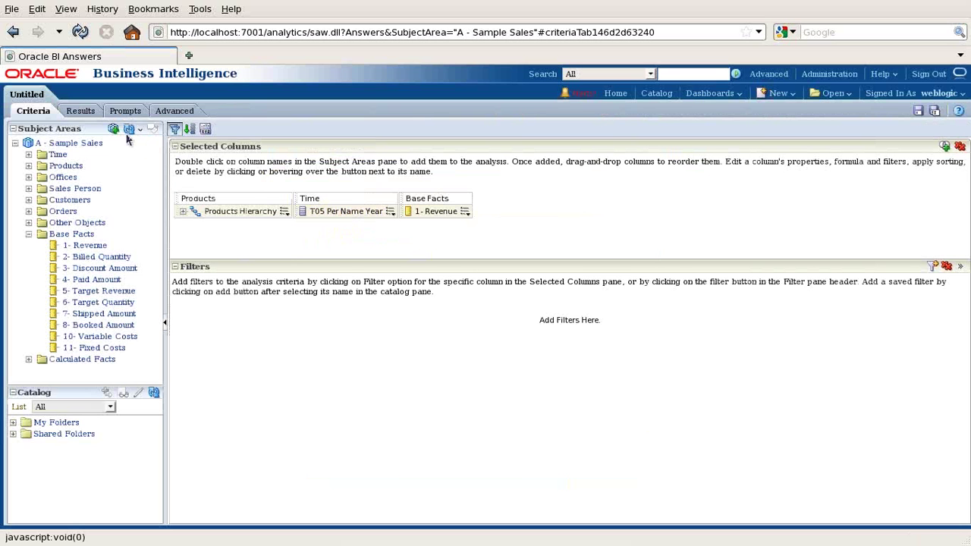
# Edit the pivot table in the results to place a total after the columns, and finish editing the view.
pyautogui.click(81, 115)
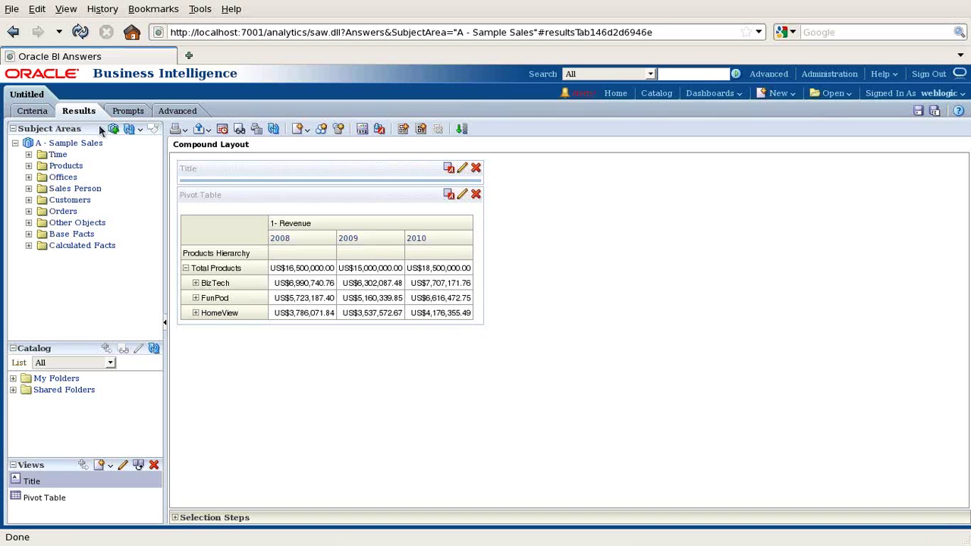
pyautogui.click(463, 199)
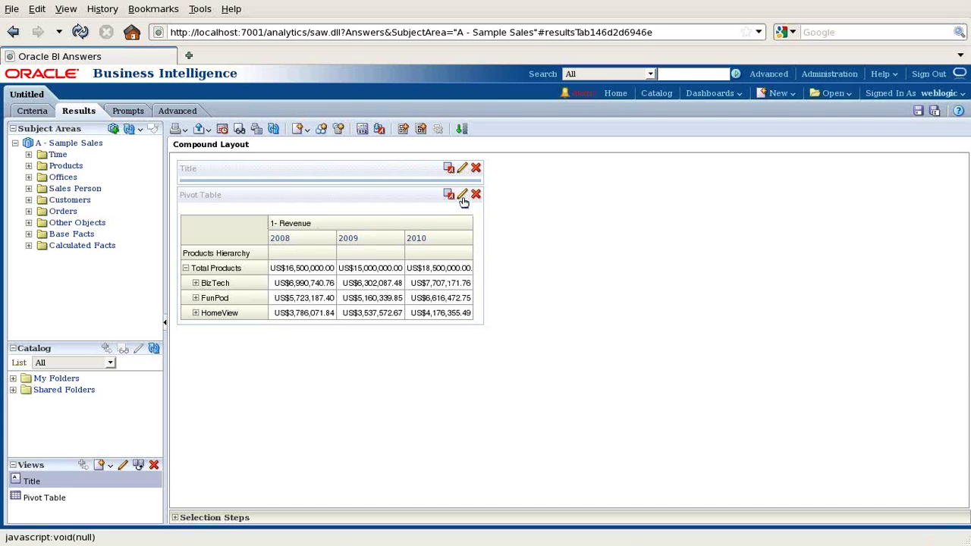
pyautogui.scroll(-1, 584, 391)
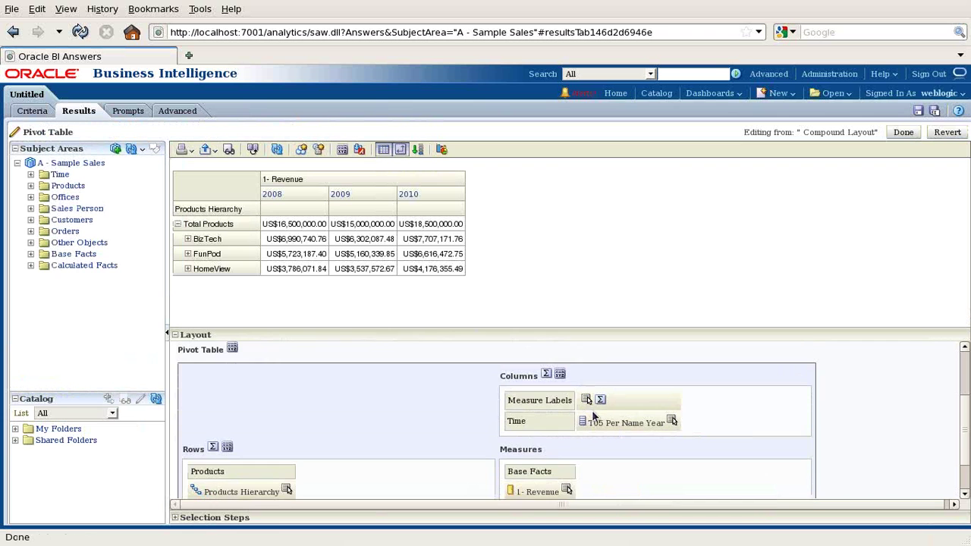
pyautogui.scroll(-1, 670, 425)
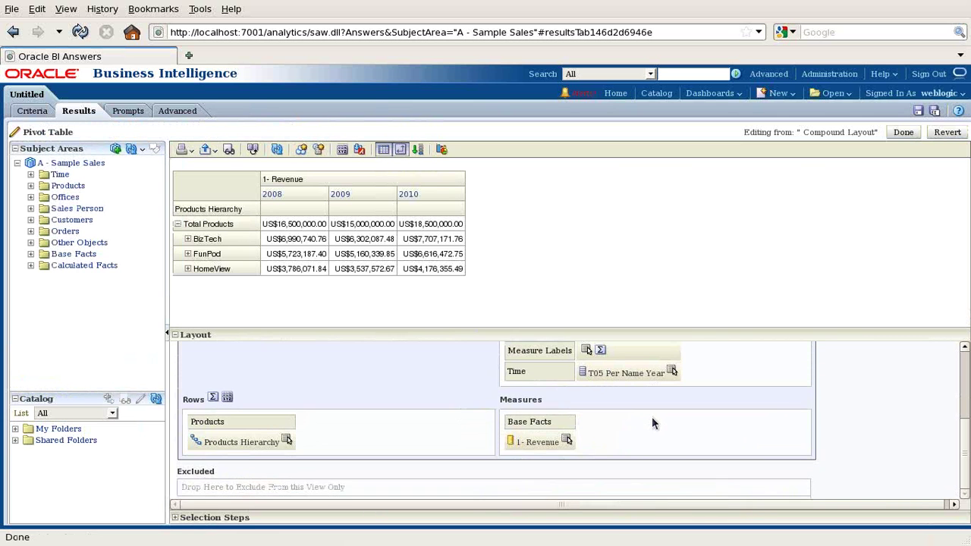
pyautogui.scroll(1, 651, 417)
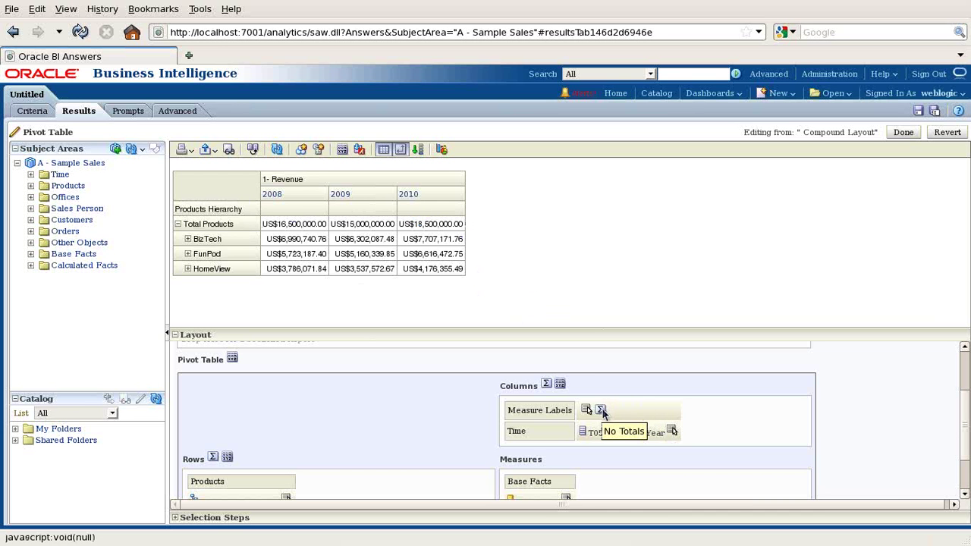
pyautogui.click(546, 384)
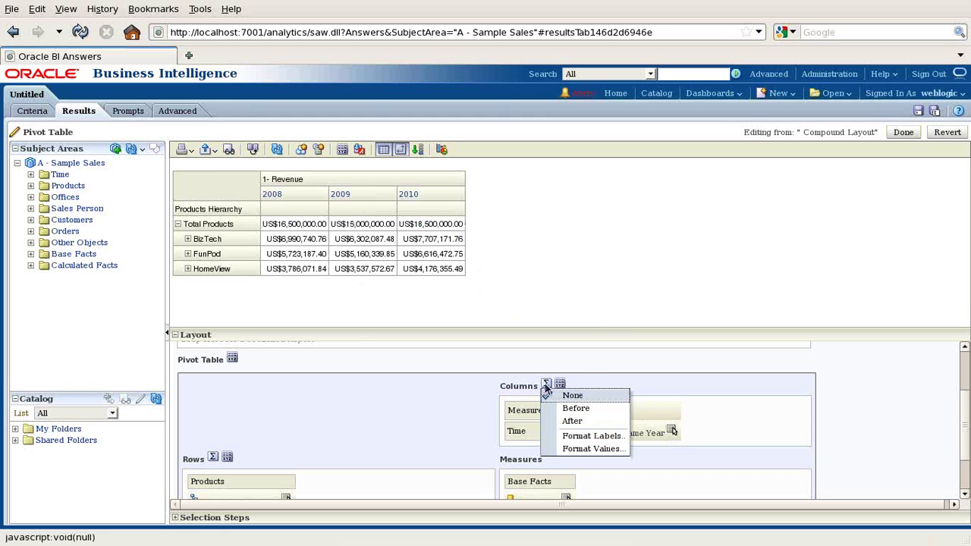
pyautogui.click(586, 421)
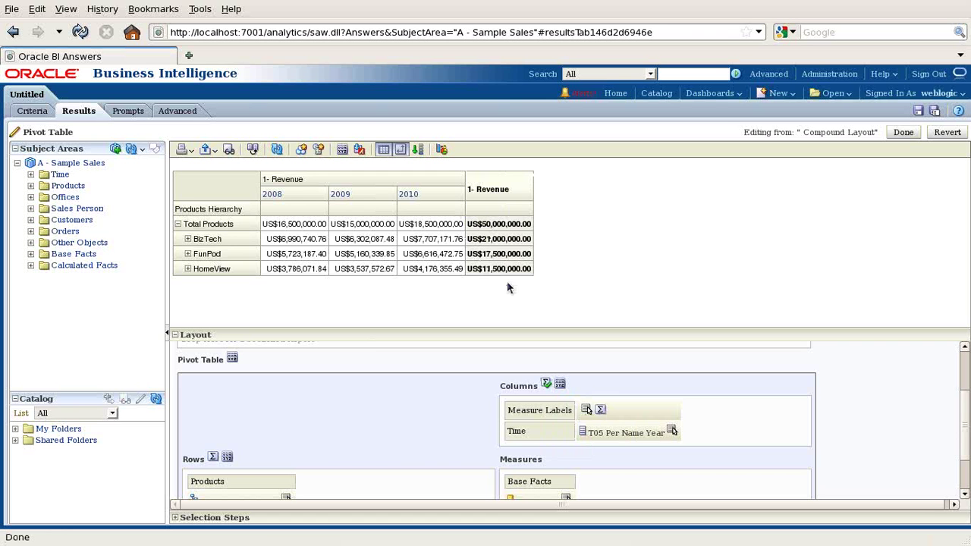
pyautogui.scroll(-2, 699, 389)
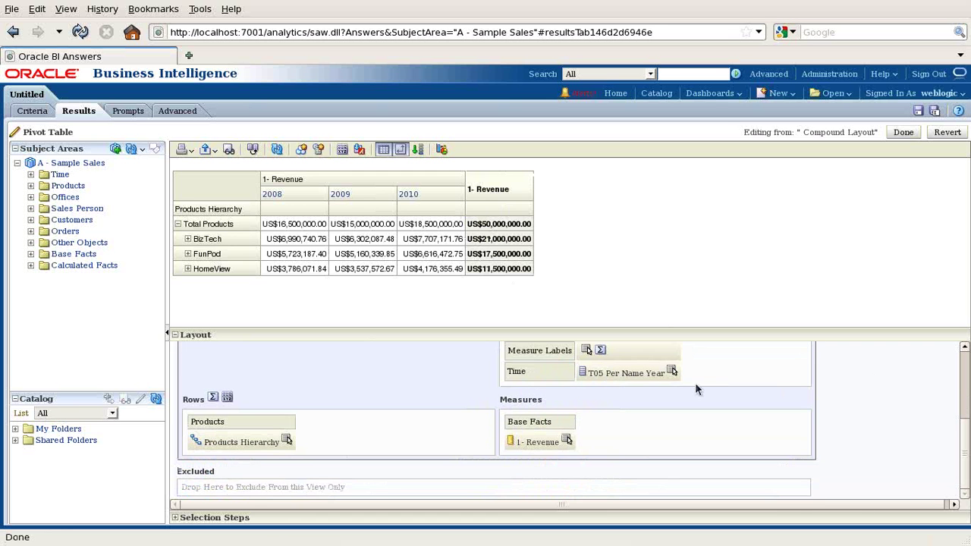
pyautogui.scroll(3, 695, 382)
pyautogui.click(901, 132)
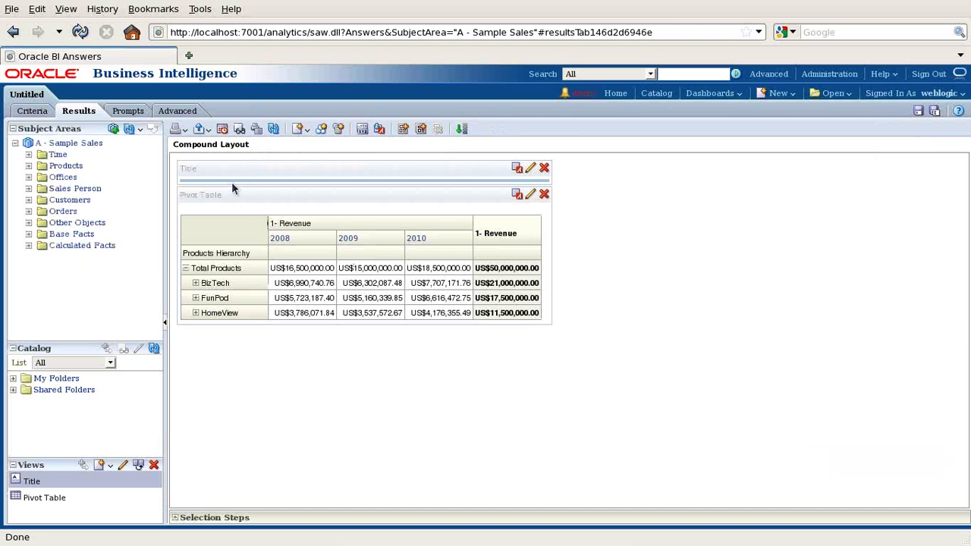
# Set the title view's title to "Product Line Analysis" and its logo to fmap:images/report_medicalResearch.jpg, copied from the Notepad file.
pyautogui.click(530, 170)
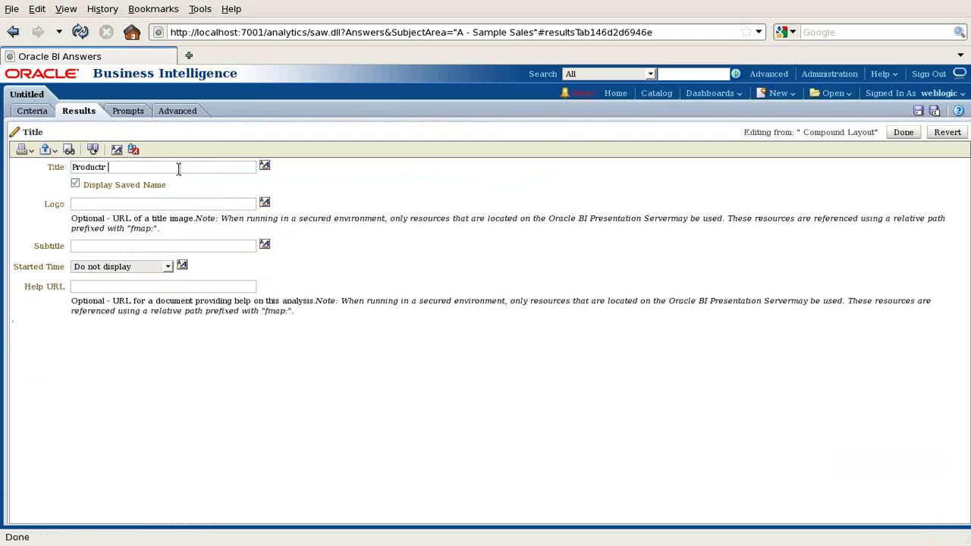
pyautogui.write('Product Line Analysis')
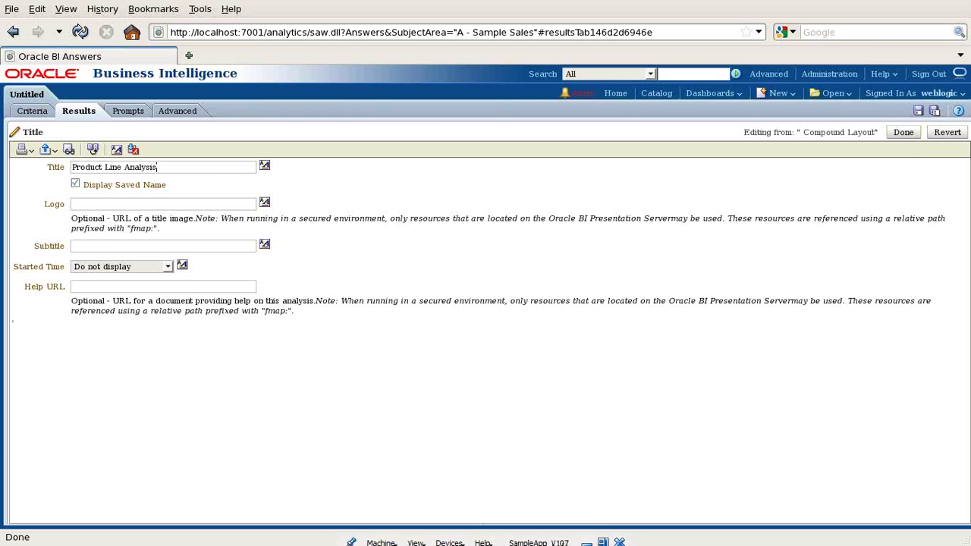
pyautogui.click(584, 539)
pyautogui.click(371, 533)
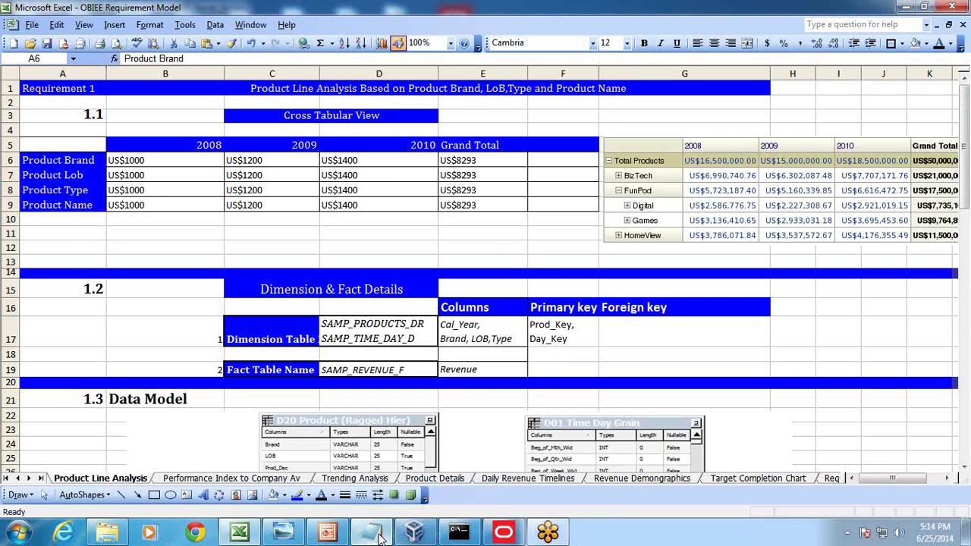
pyautogui.moveTo(802, 294); pyautogui.dragTo(495, 289)
pyautogui.hotkey('ctrl', 'c')
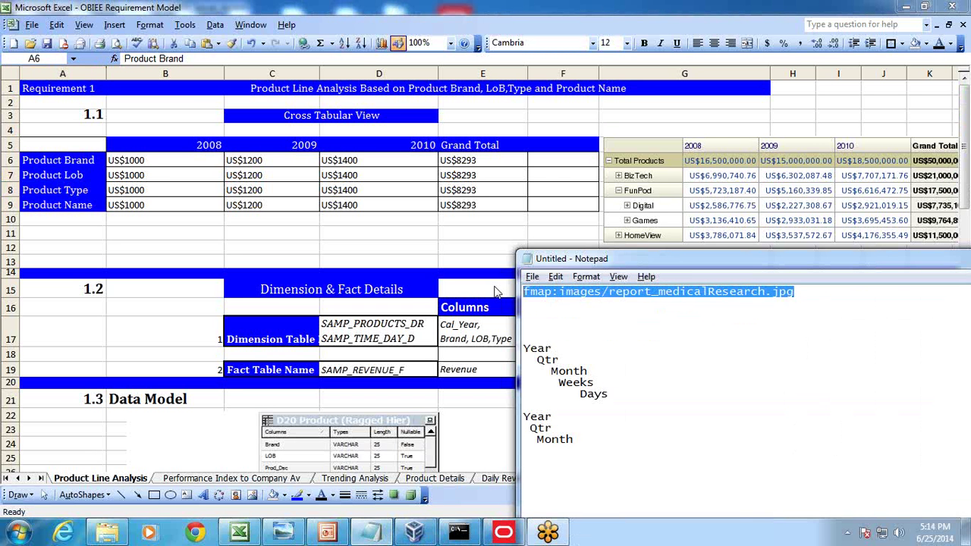
pyautogui.click(413, 535)
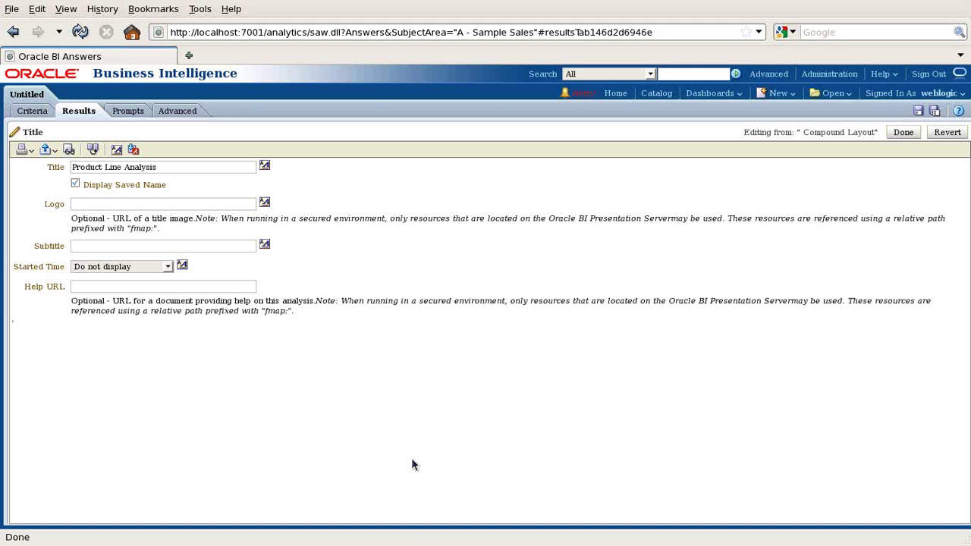
pyautogui.click(172, 203)
pyautogui.hotkey('ctrl', 'v')
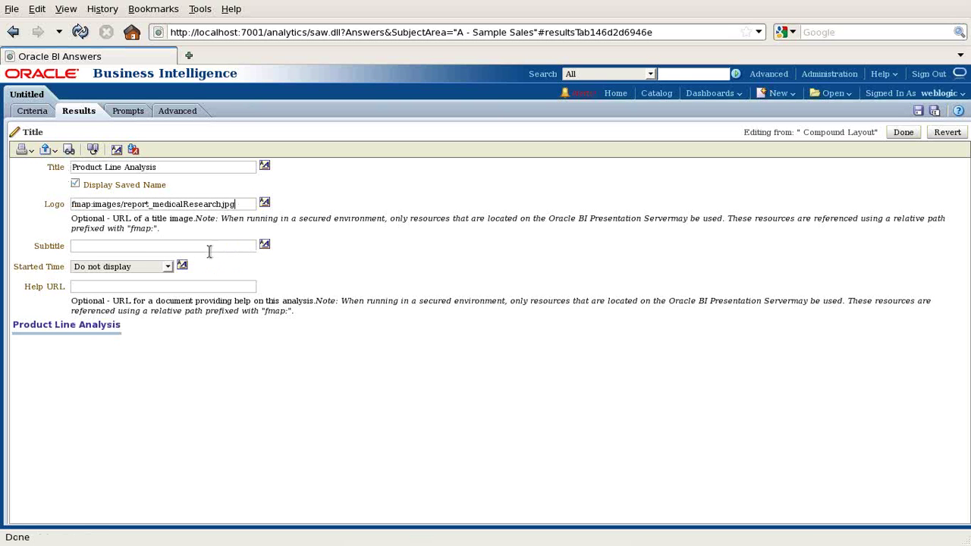
pyautogui.click(168, 267)
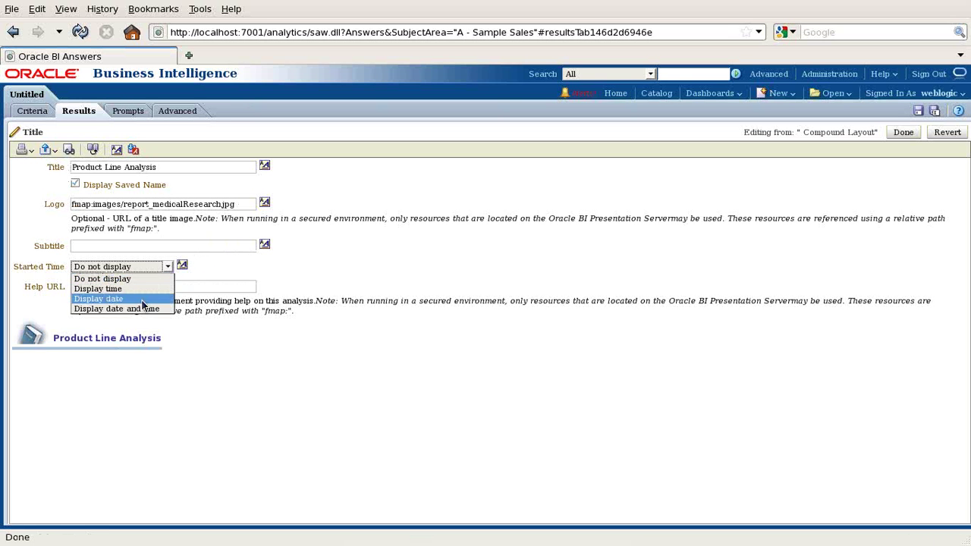
pyautogui.click(152, 306)
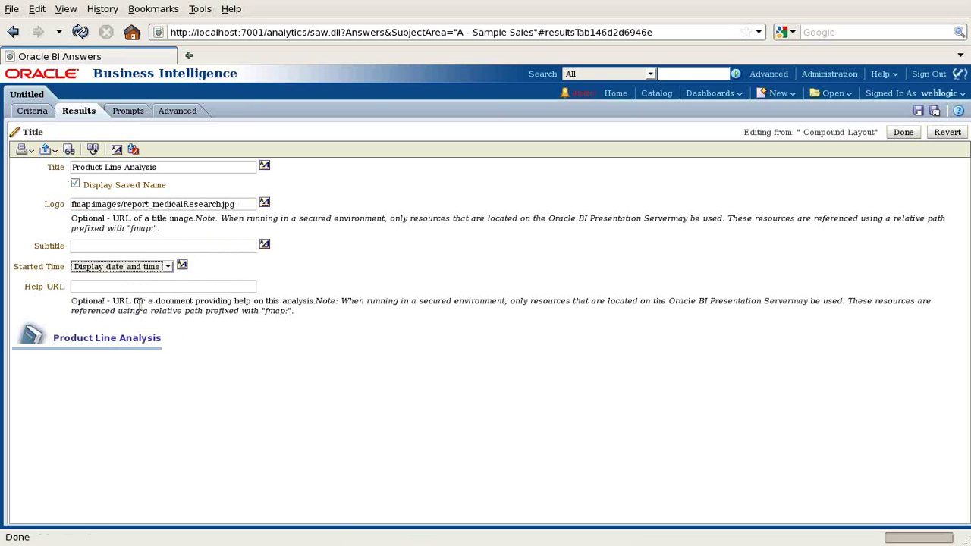
pyautogui.click(97, 246)
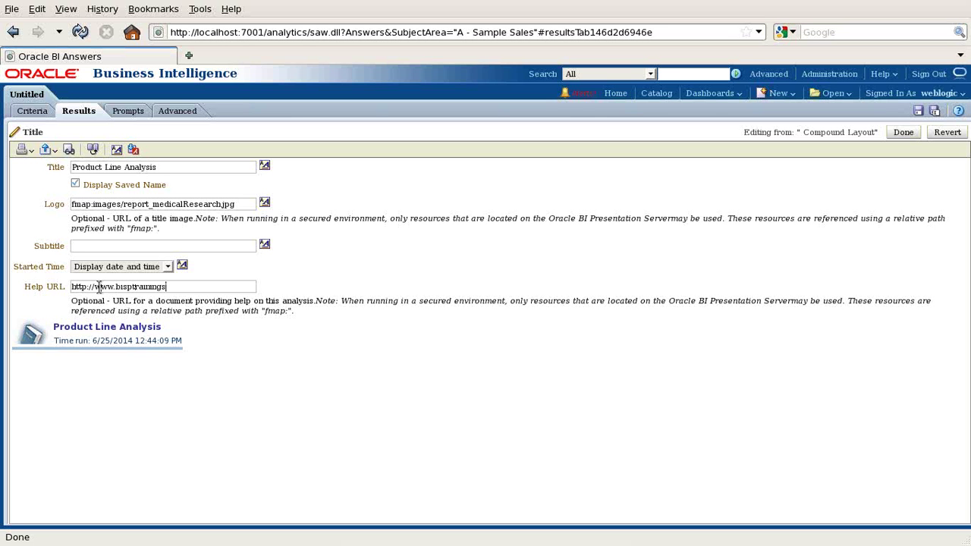
pyautogui.write('.com/help.html')
pyautogui.click(895, 133)
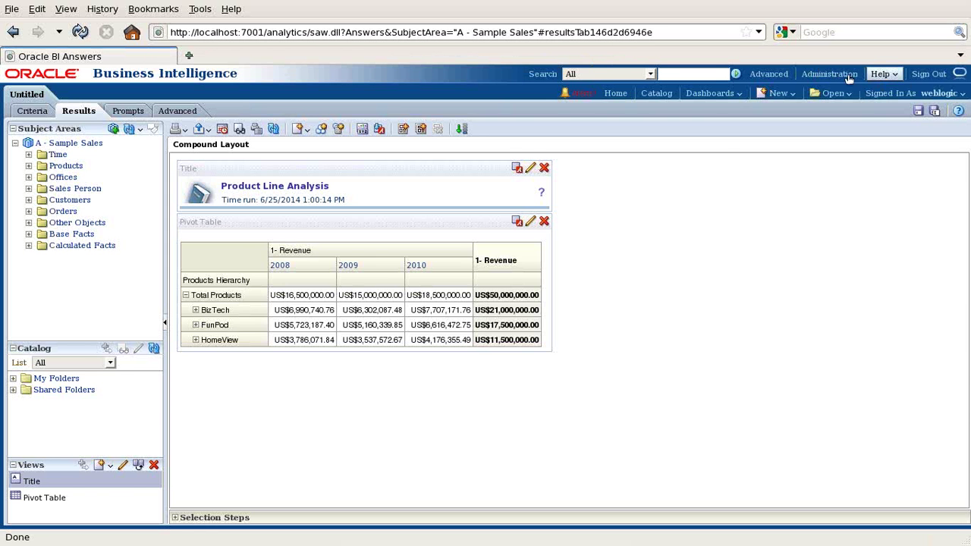
# Leave the analysis for the Administration page and open Manage Sessions to view the sessions and cursor cache.
pyautogui.click(842, 76)
pyautogui.click(680, 330)
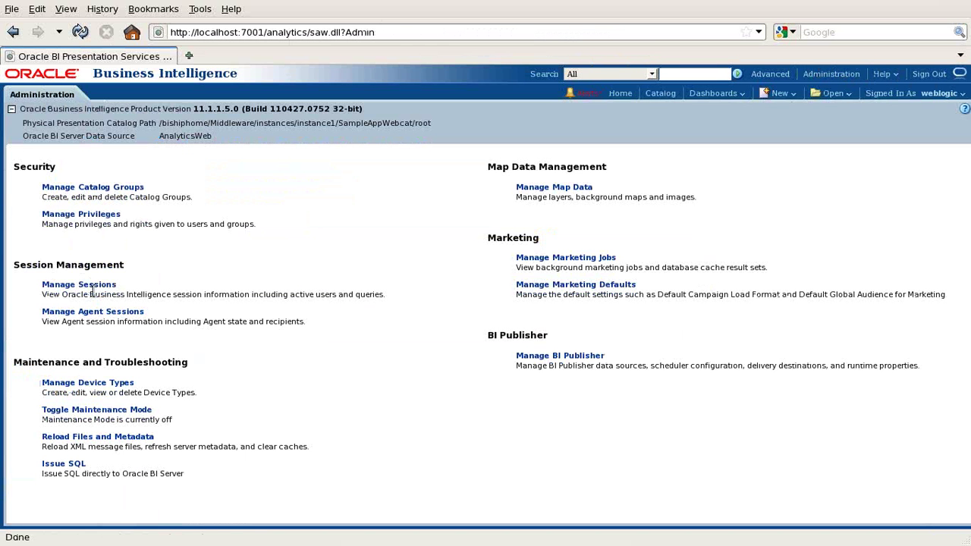
pyautogui.click(95, 285)
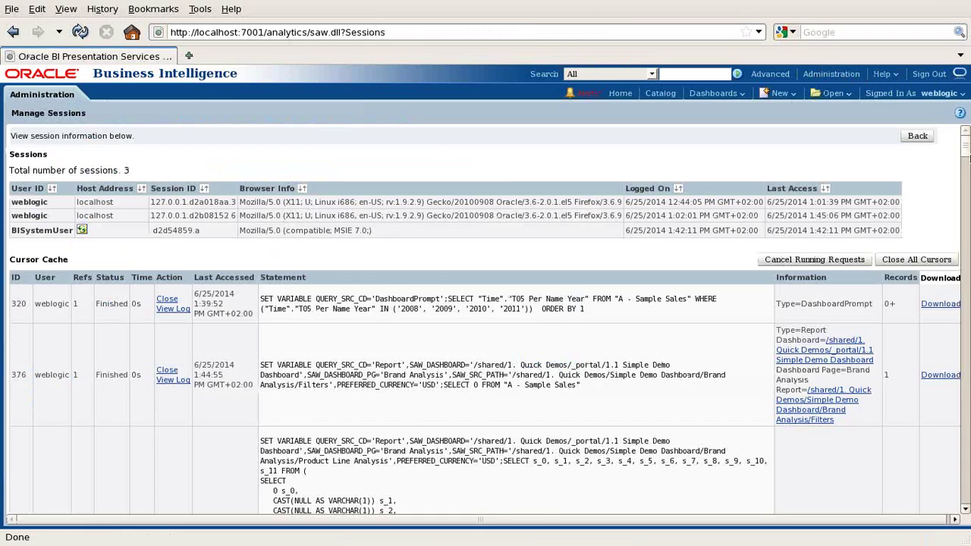
# Open the log of the Report cursor with ID 7130 in the cursor cache and view its SQL request.
pyautogui.moveTo(967, 151); pyautogui.dragTo(958, 512)
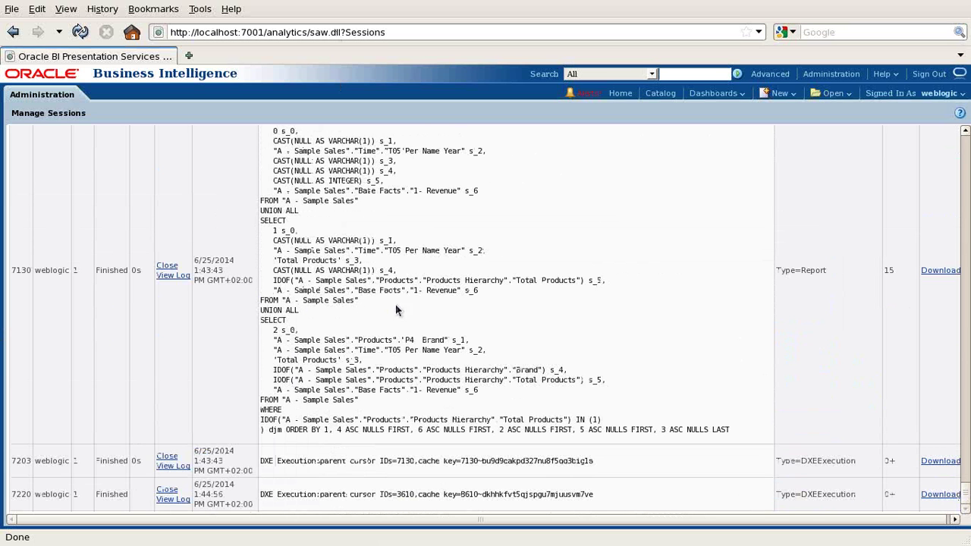
pyautogui.moveTo(198, 271); pyautogui.dragTo(224, 277)
pyautogui.click(178, 276)
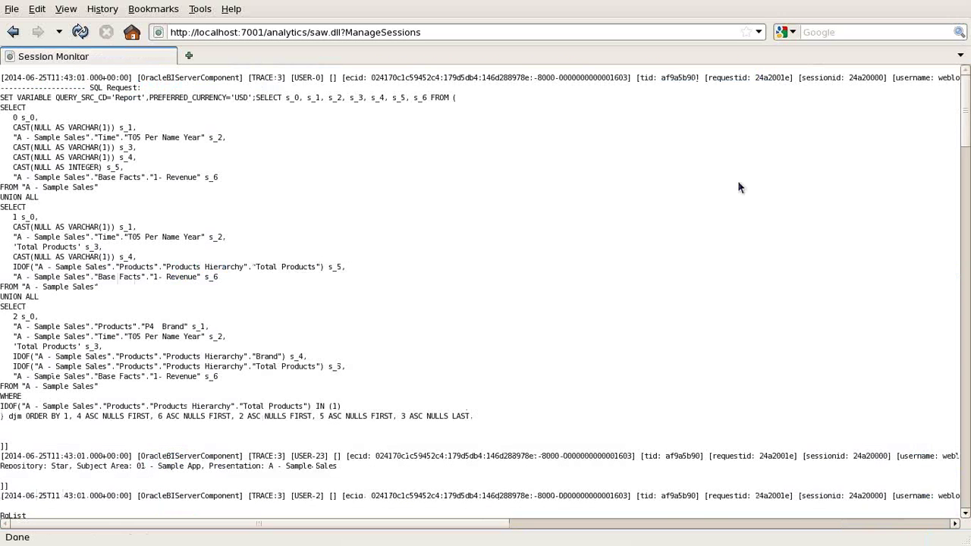
pyautogui.moveTo(957, 125); pyautogui.dragTo(967, 154)
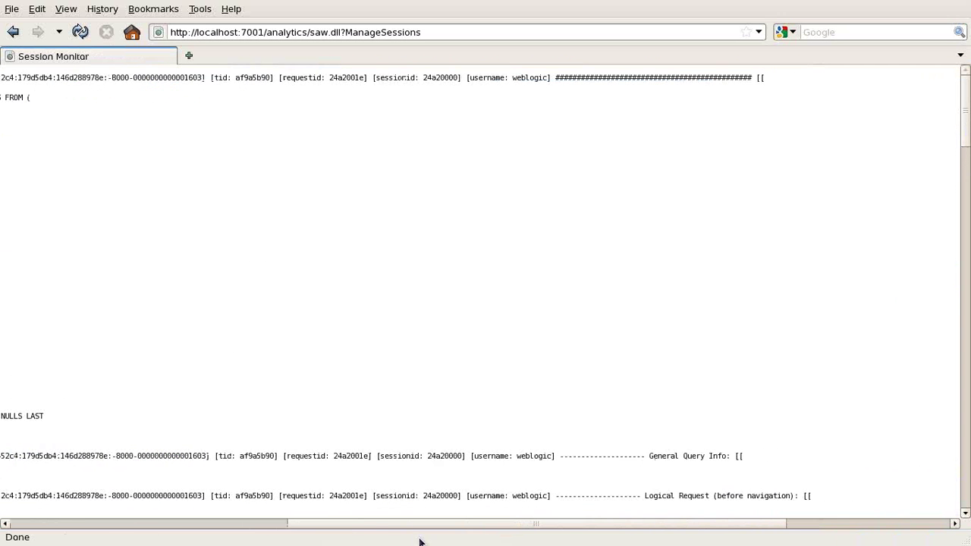
pyautogui.moveTo(329, 524); pyautogui.dragTo(45, 523)
pyautogui.click(647, 163)
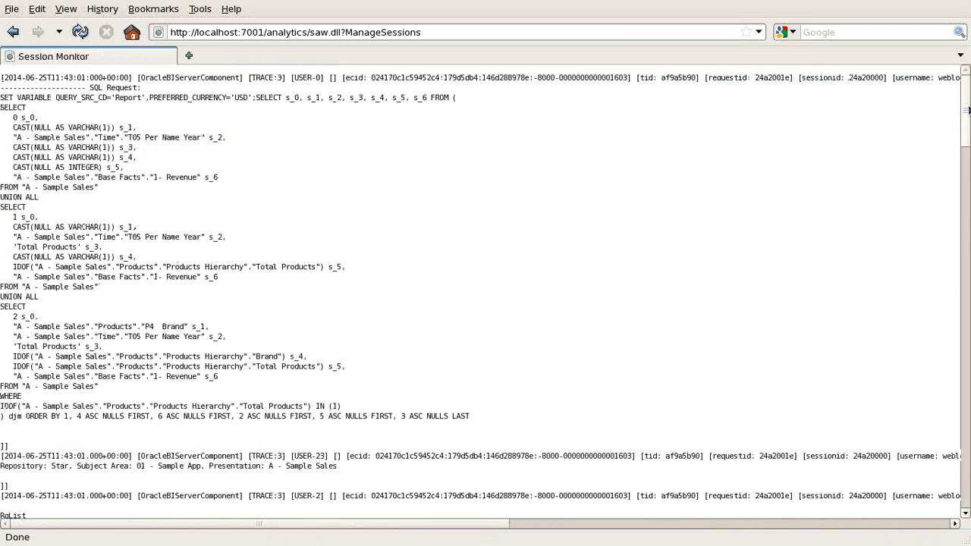
# Copy the physical SQL from the first select sum(T42442.Revenue) through group by T42406.PER_NAME_YEAR, T42409.Brand into the Notepad file below the hierarchy lists.
pyautogui.moveTo(966, 119); pyautogui.dragTo(966, 427)
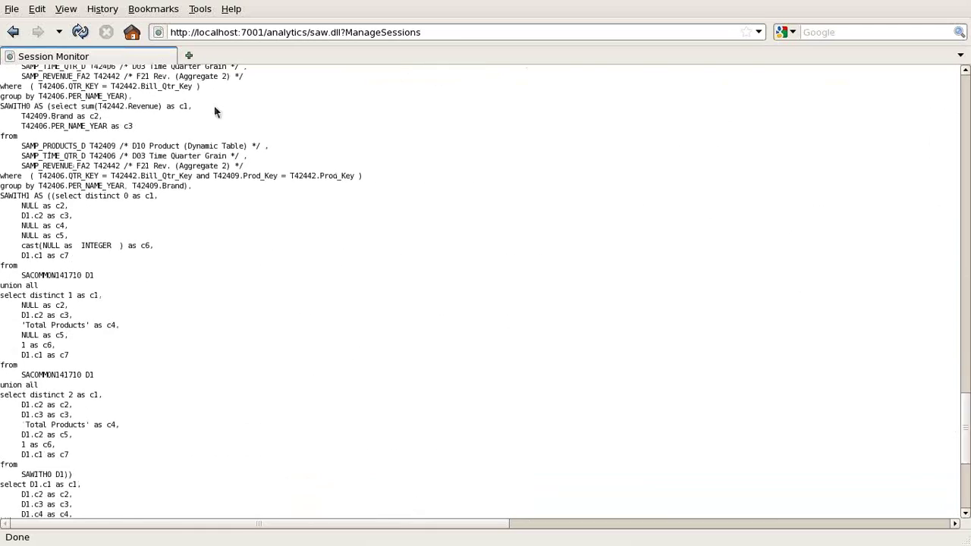
pyautogui.scroll(3, 99, 87)
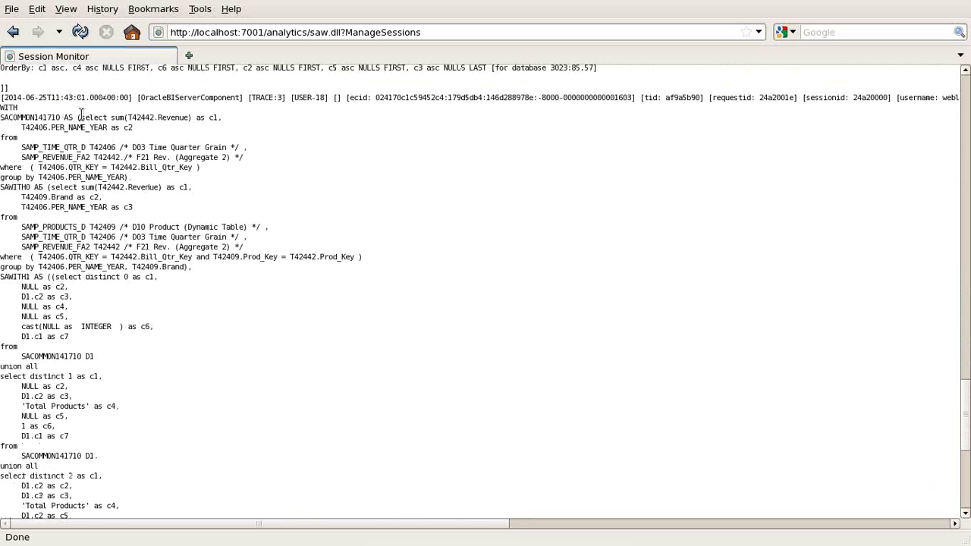
pyautogui.moveTo(81, 115); pyautogui.dragTo(185, 265)
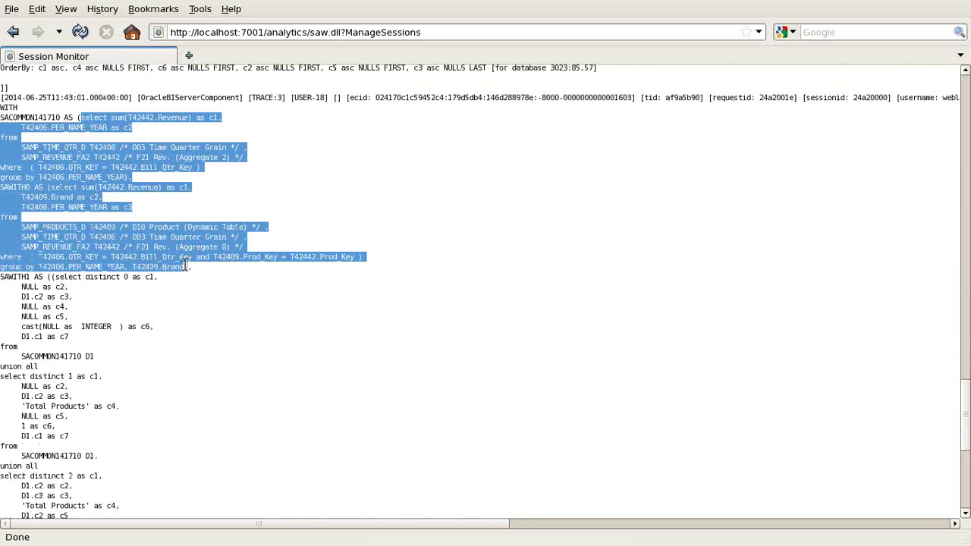
pyautogui.click(587, 539)
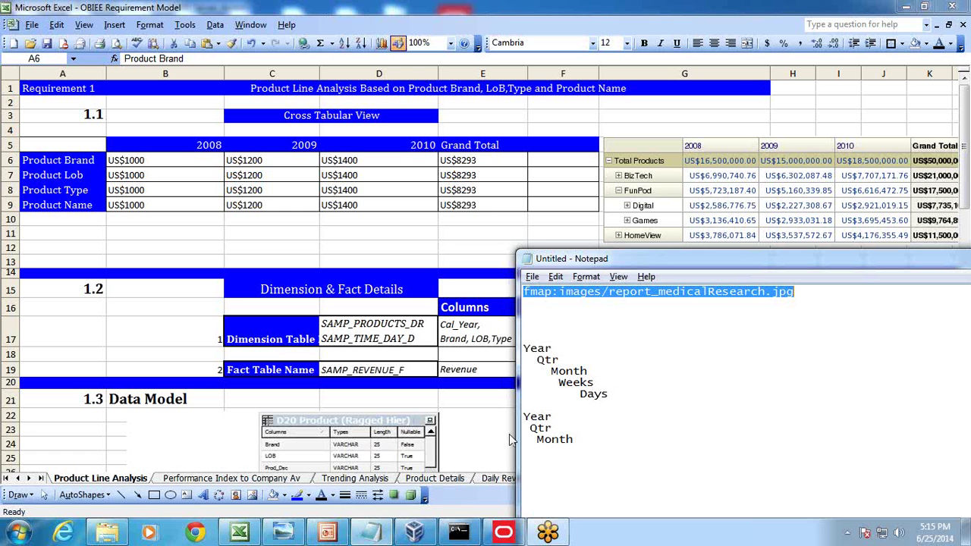
pyautogui.click(550, 469)
pyautogui.hotkey('ctrl', 'v')
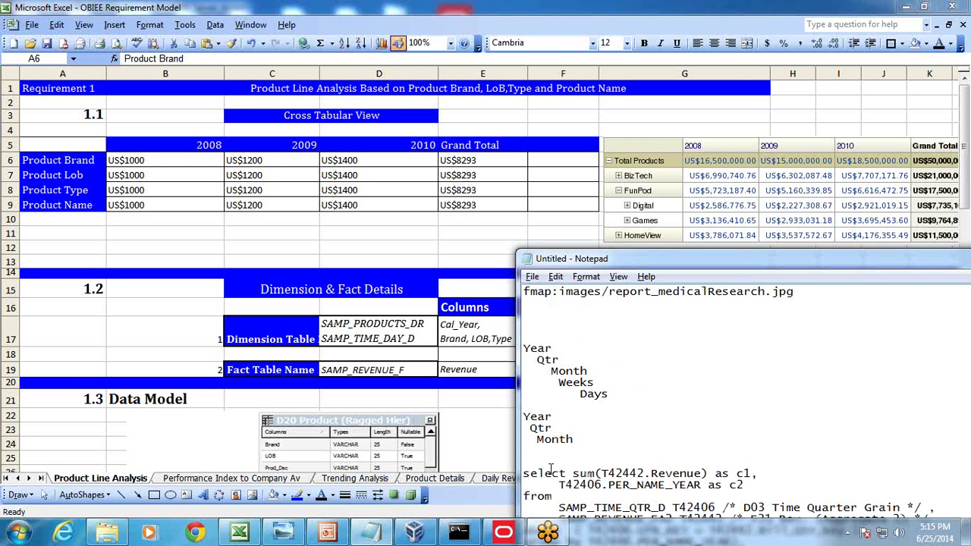
# Bring the whole pasted query into view and examine its revenue sum, year column, source tables and grouping.
pyautogui.moveTo(618, 261); pyautogui.dragTo(544, 102)
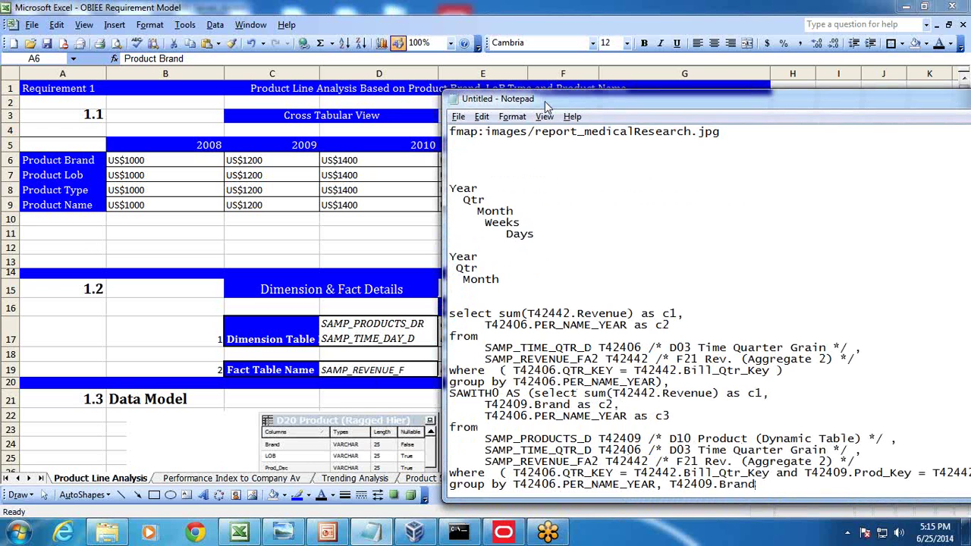
pyautogui.moveTo(498, 313); pyautogui.dragTo(605, 326)
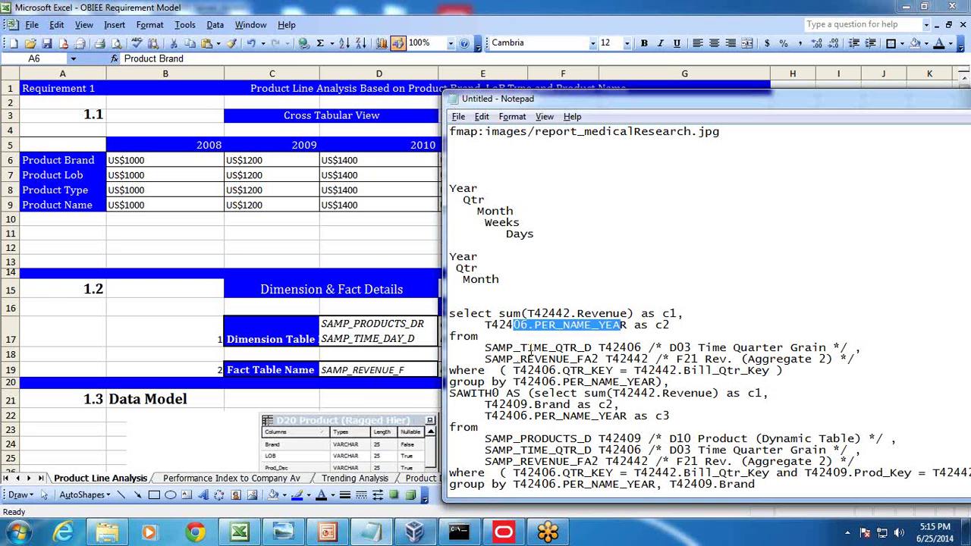
pyautogui.moveTo(498, 313); pyautogui.dragTo(619, 313)
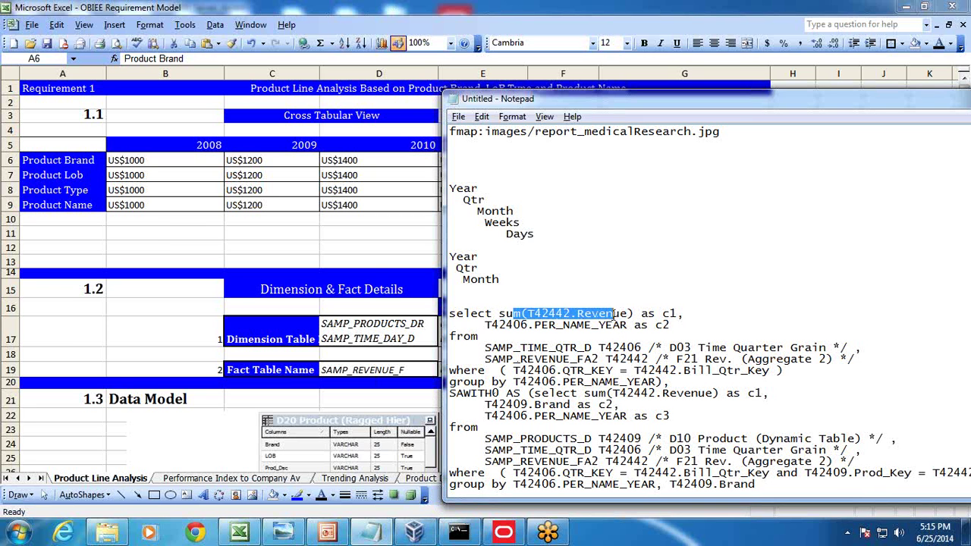
pyautogui.moveTo(479, 336); pyautogui.dragTo(841, 413)
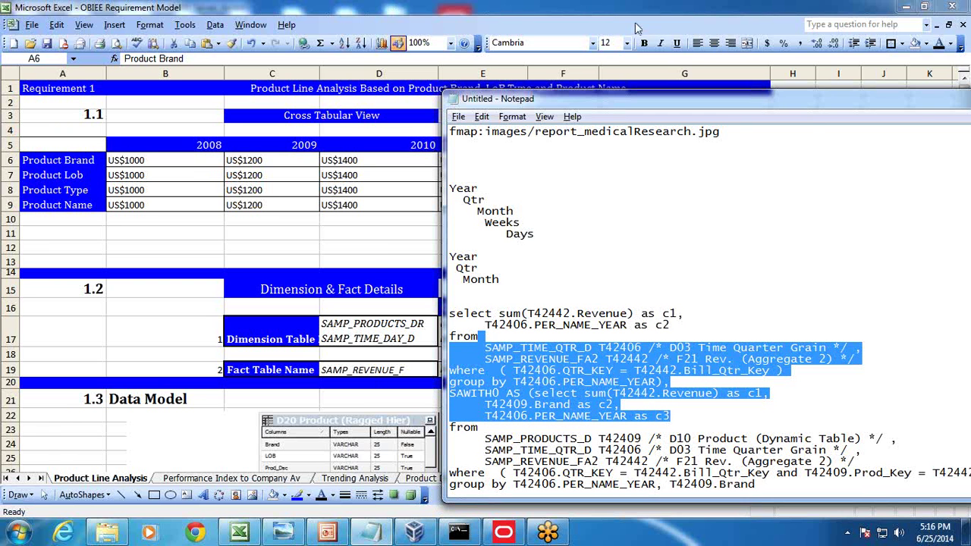
# Return to the Excel requirement sheet, switch to the OBIEE Product Line Analysis presentation in PowerPoint, and show the "Any Question?" slide.
pyautogui.click(413, 6)
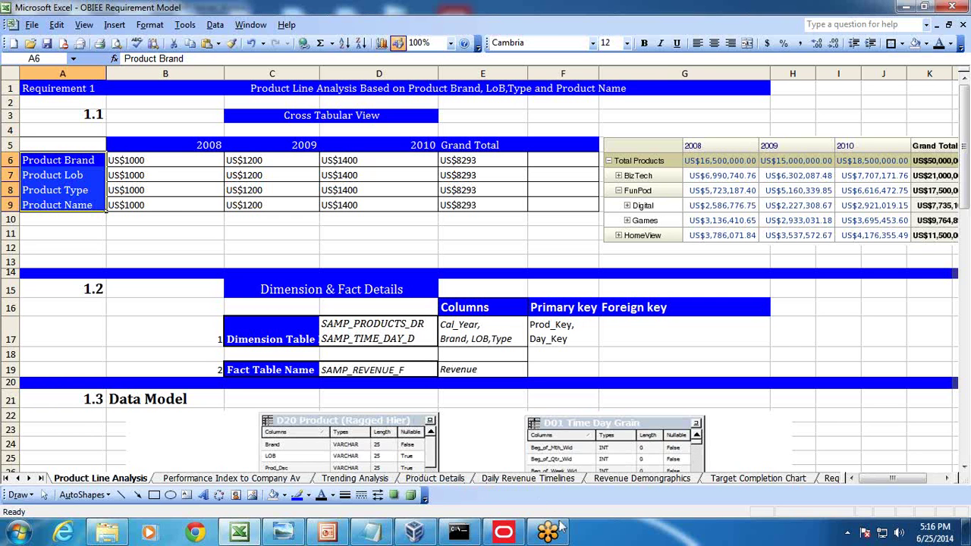
pyautogui.click(514, 532)
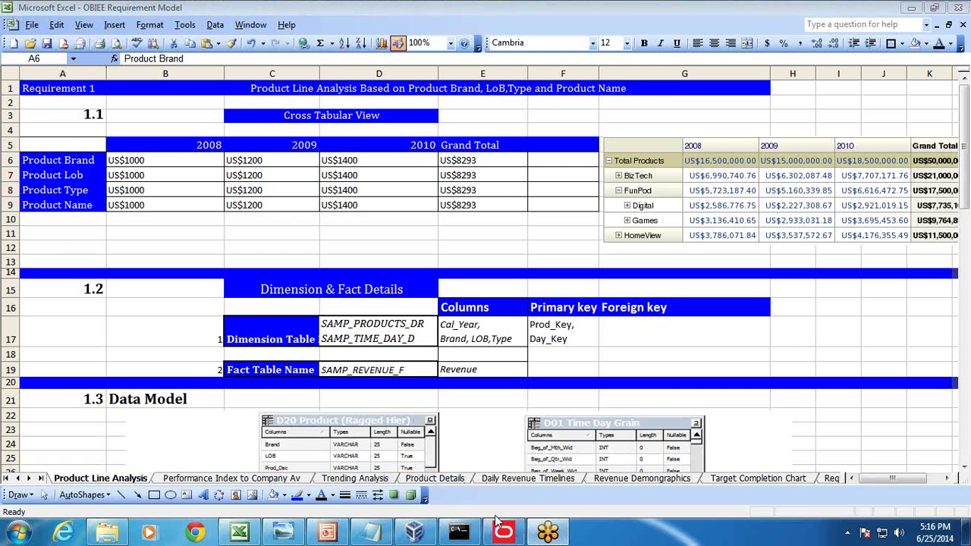
pyautogui.click(327, 533)
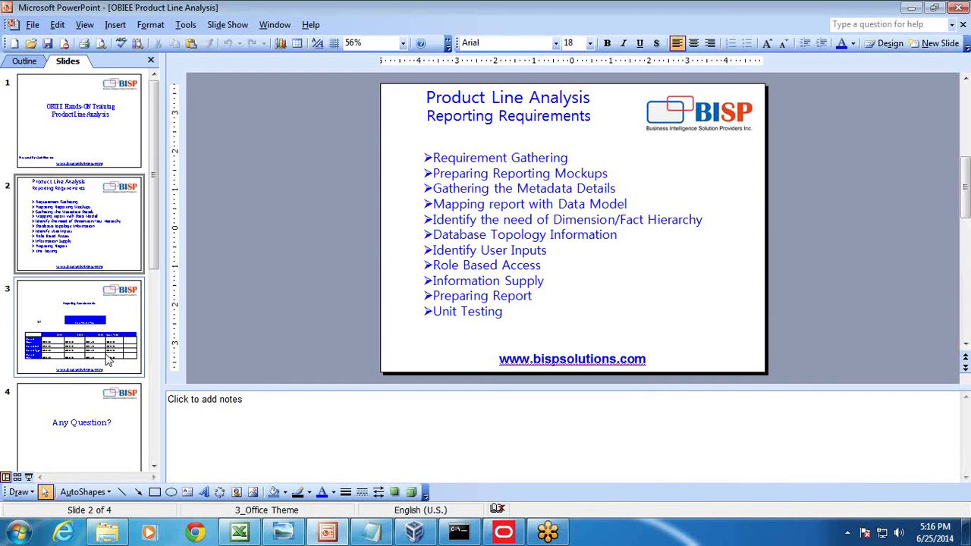
pyautogui.click(84, 410)
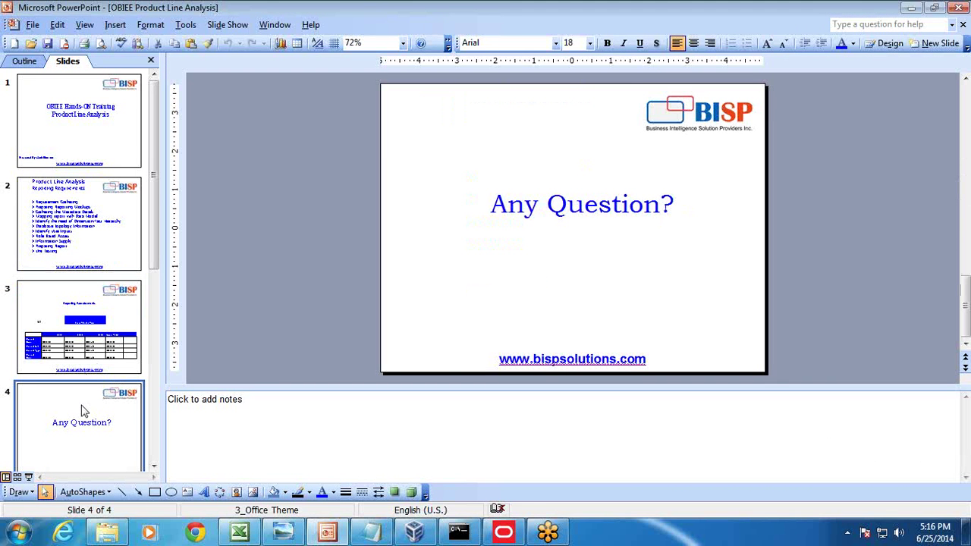